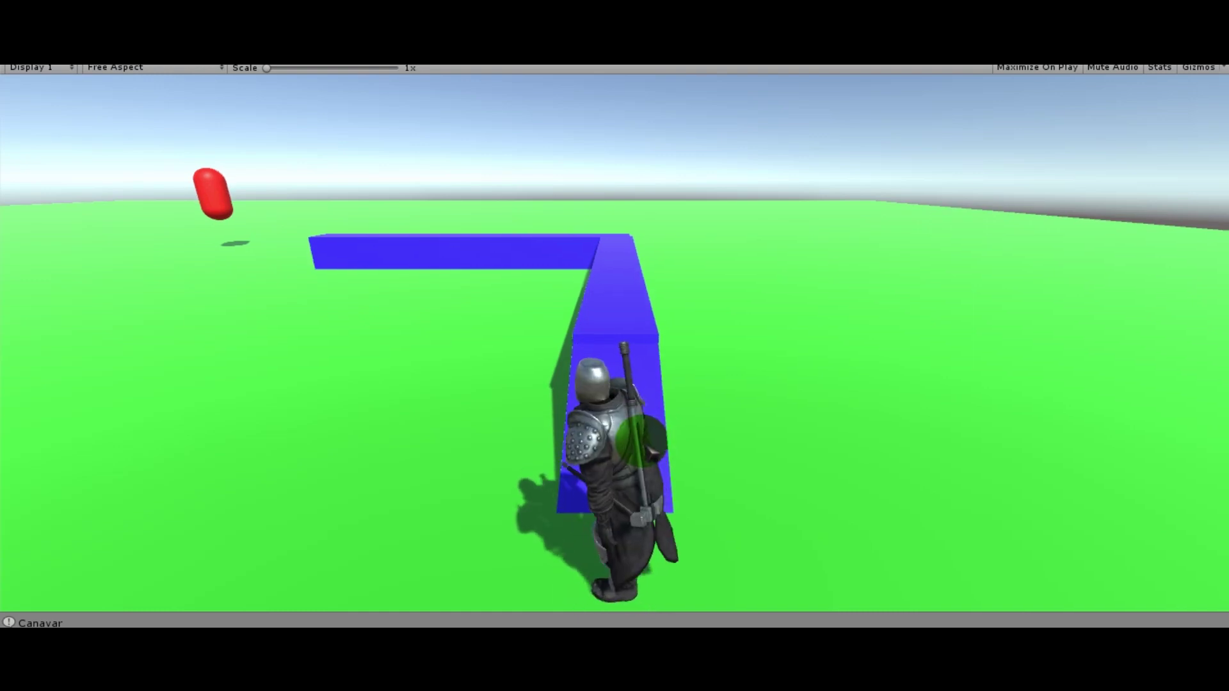
Step: Playtest the armoured knight by running it over the green ground and along the blue blocks, with jumps
key("w")
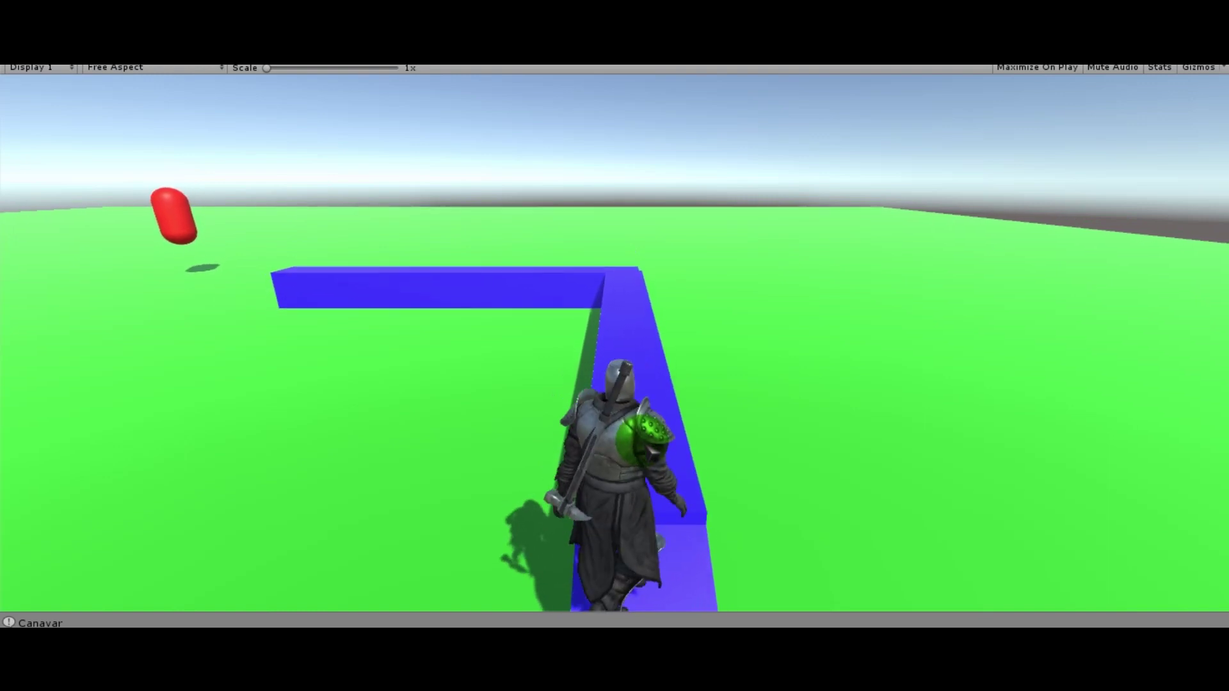
key("s")
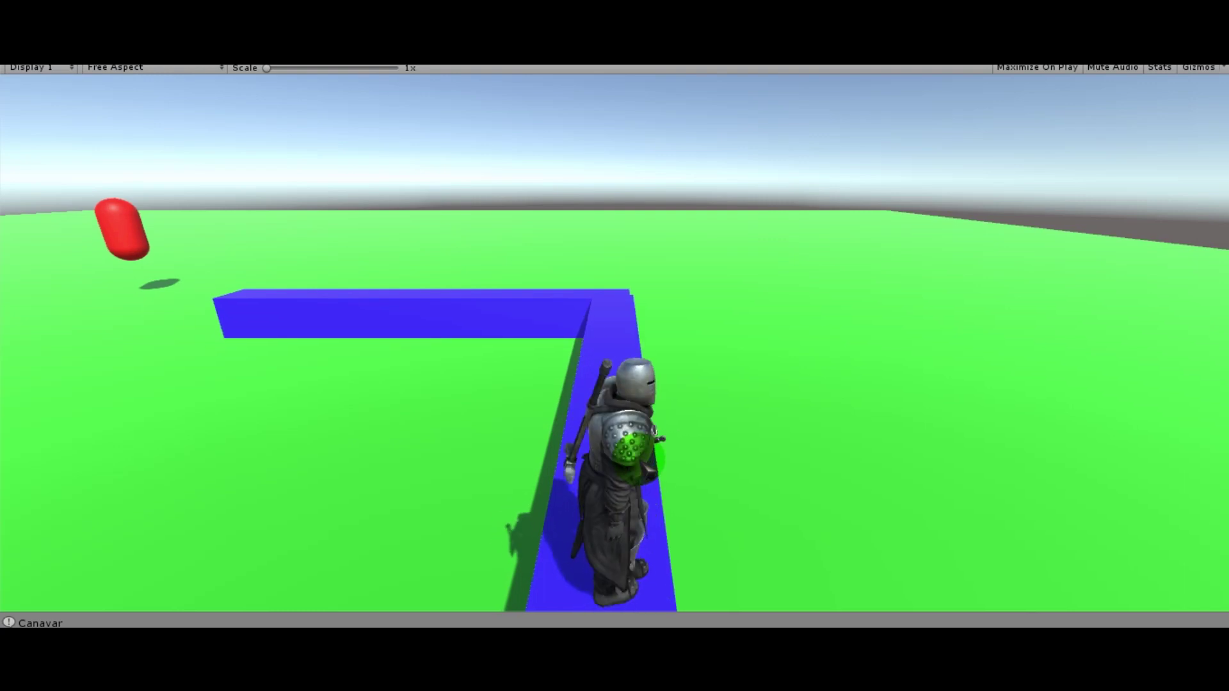
key("w")
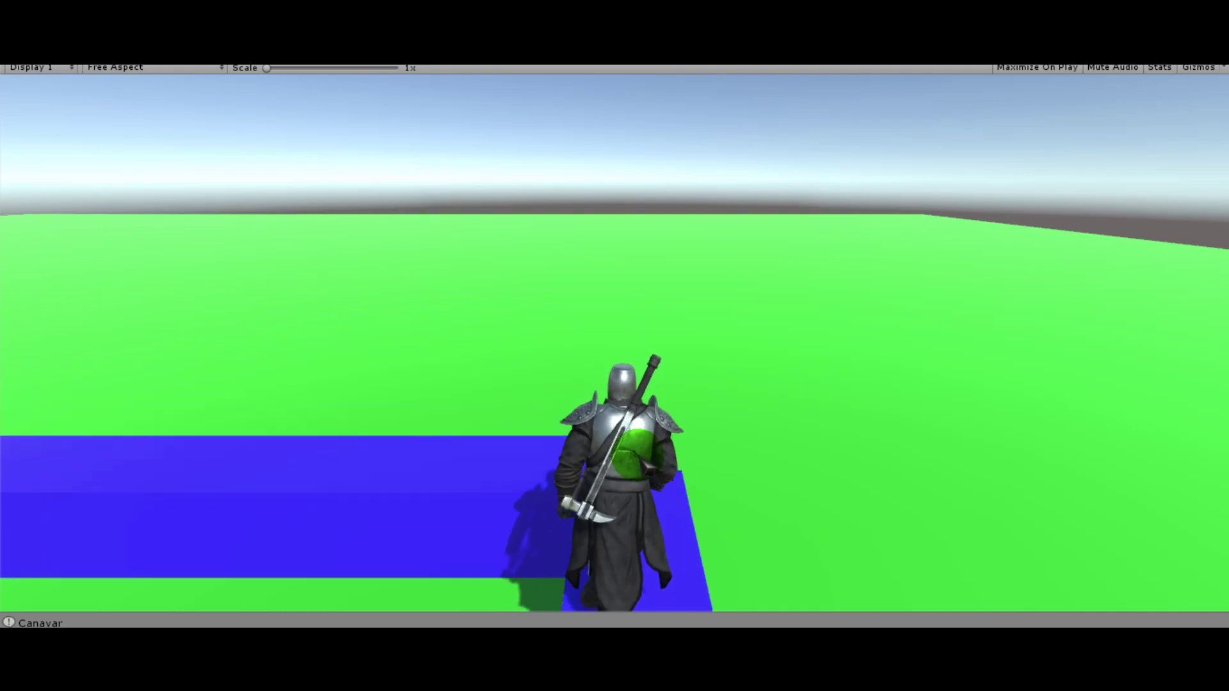
key("space")
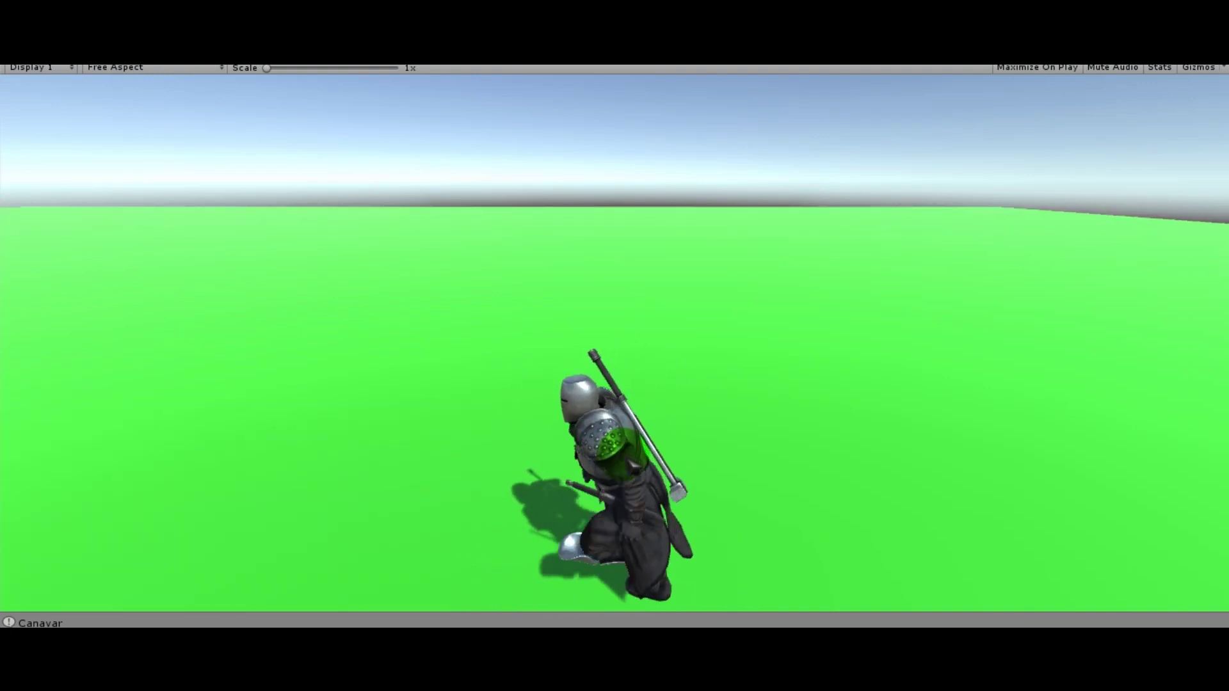
key("s")
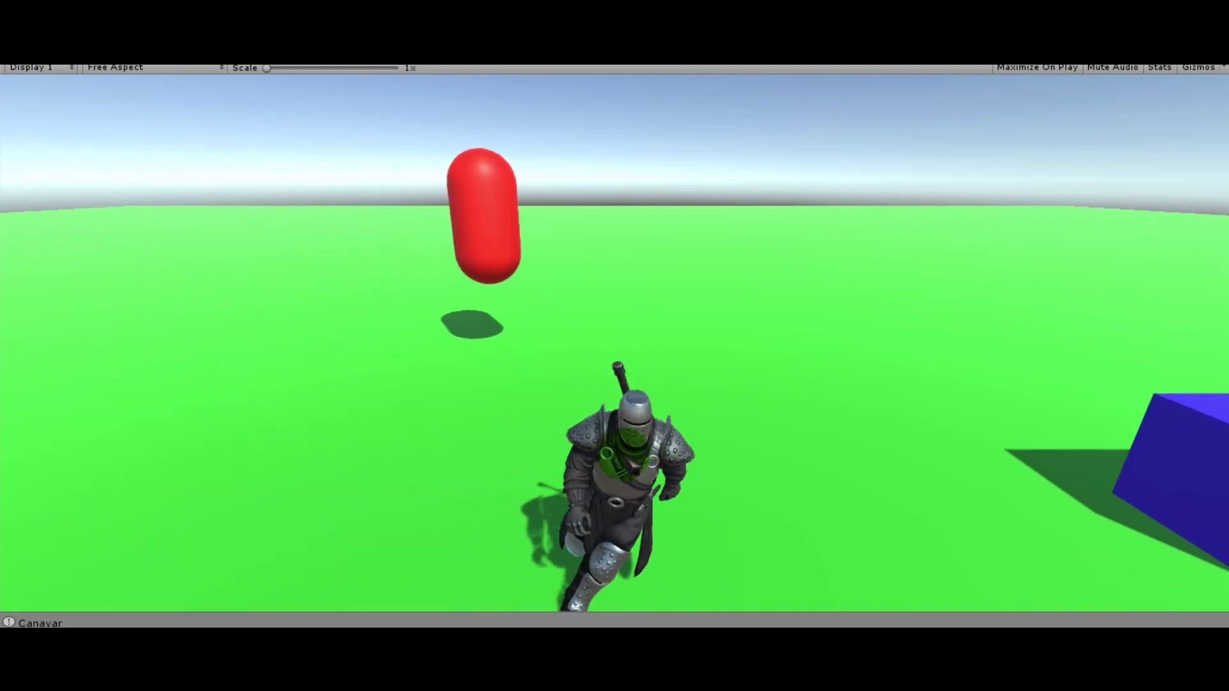
key("d")
key("d")
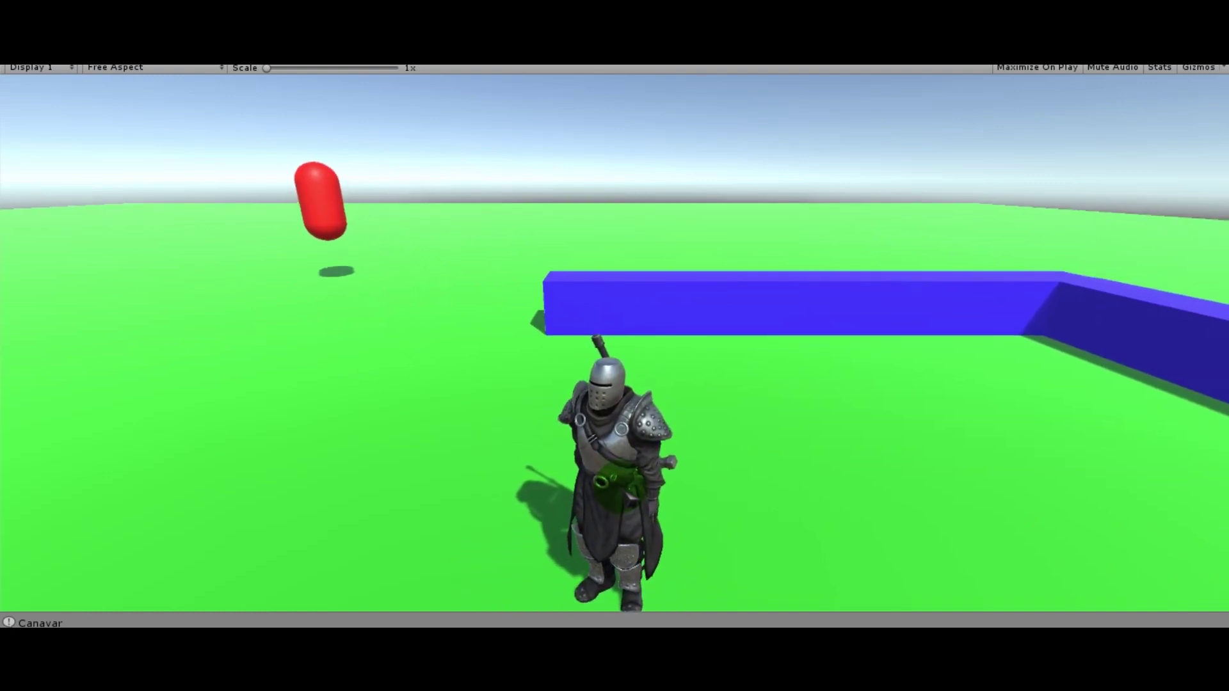
key("w")
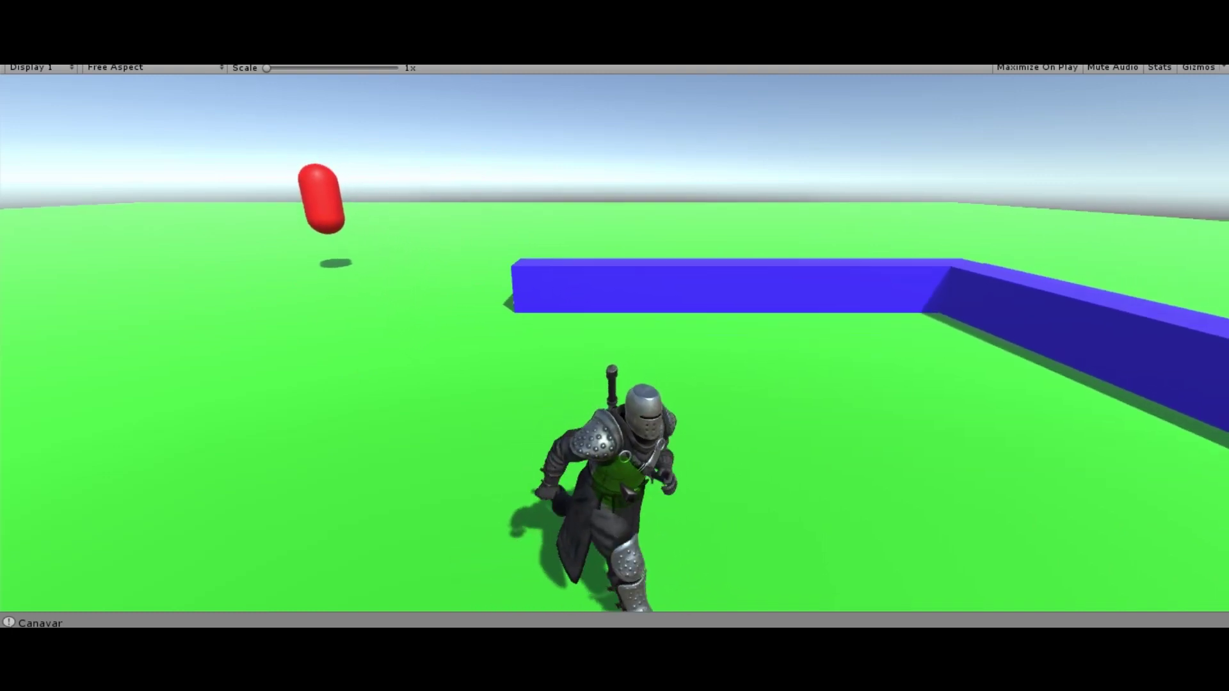
key("s")
key("d")
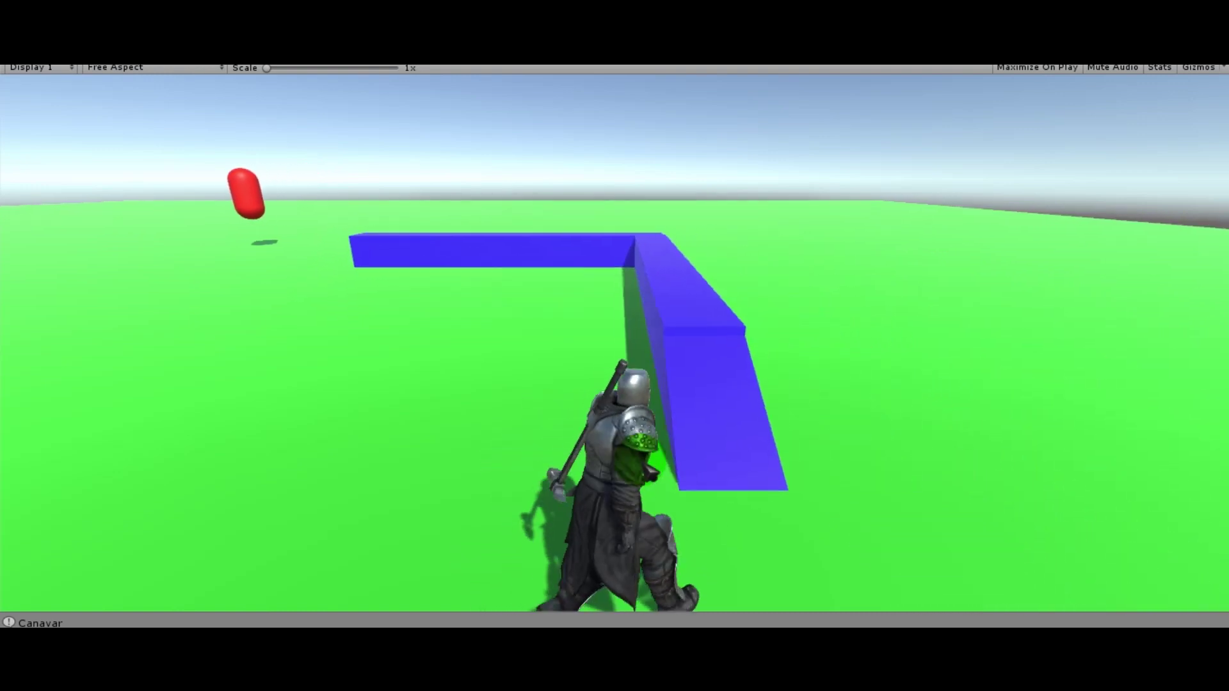
key("w")
key("w")
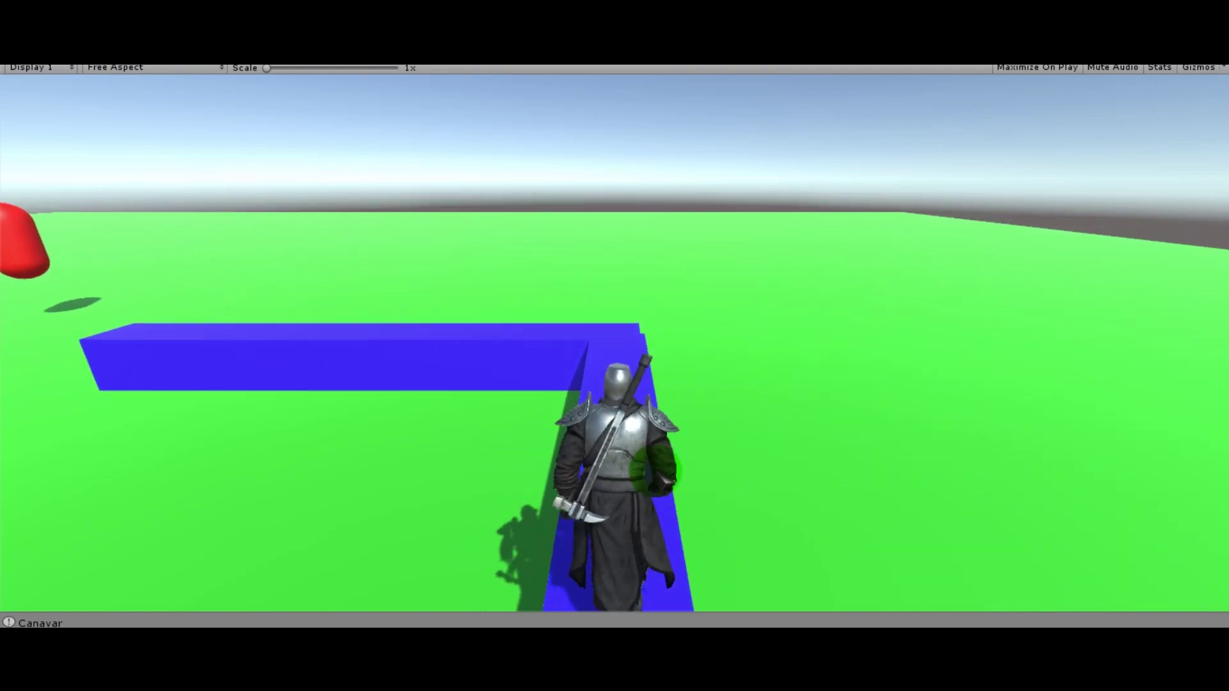
key("space")
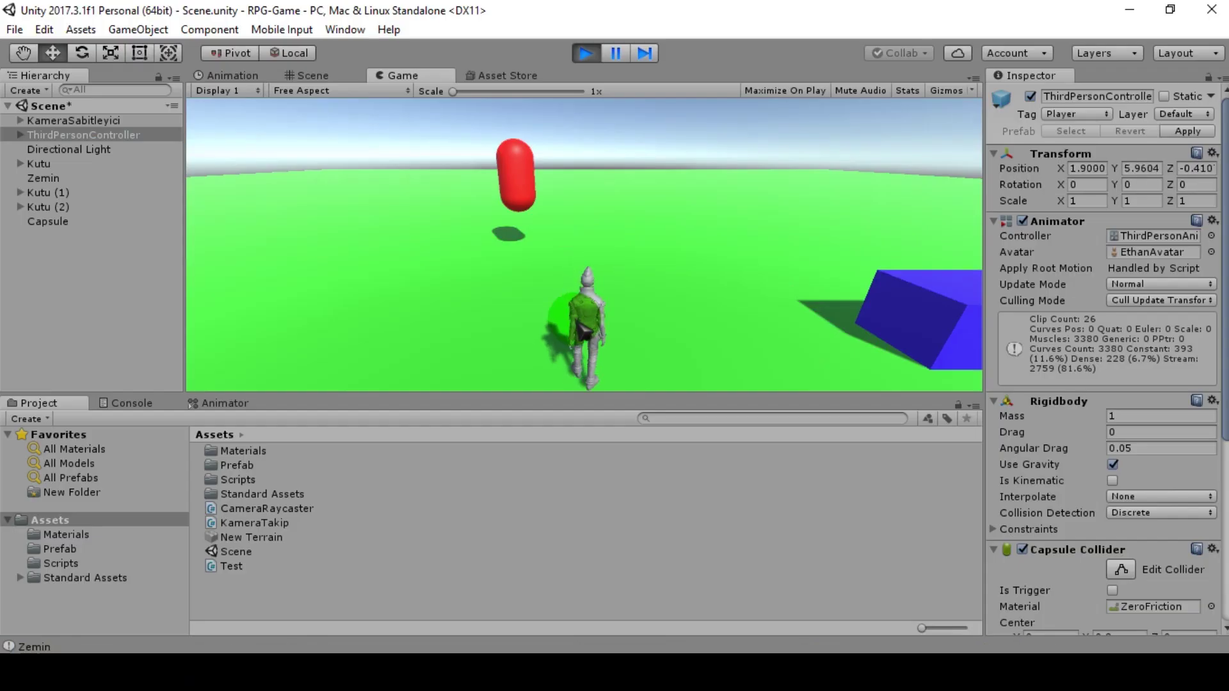
Step: Playtest the default grey character by running it around the ground near the red capsule
key("s")
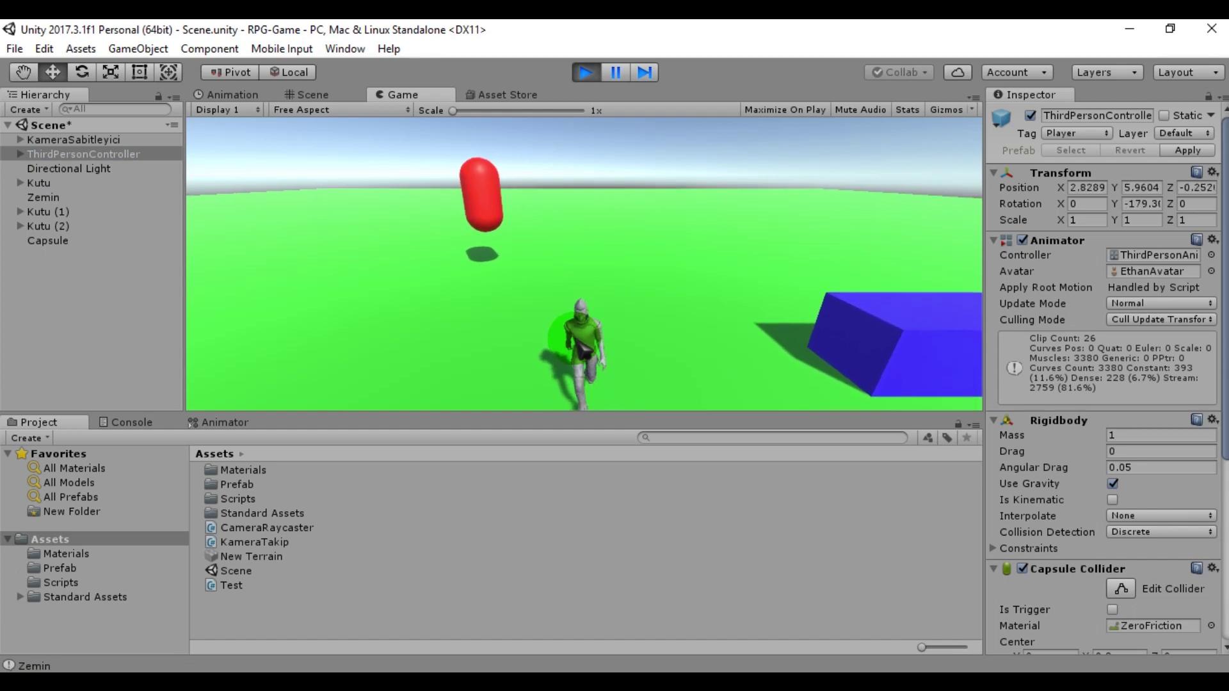
key("d")
key("s")
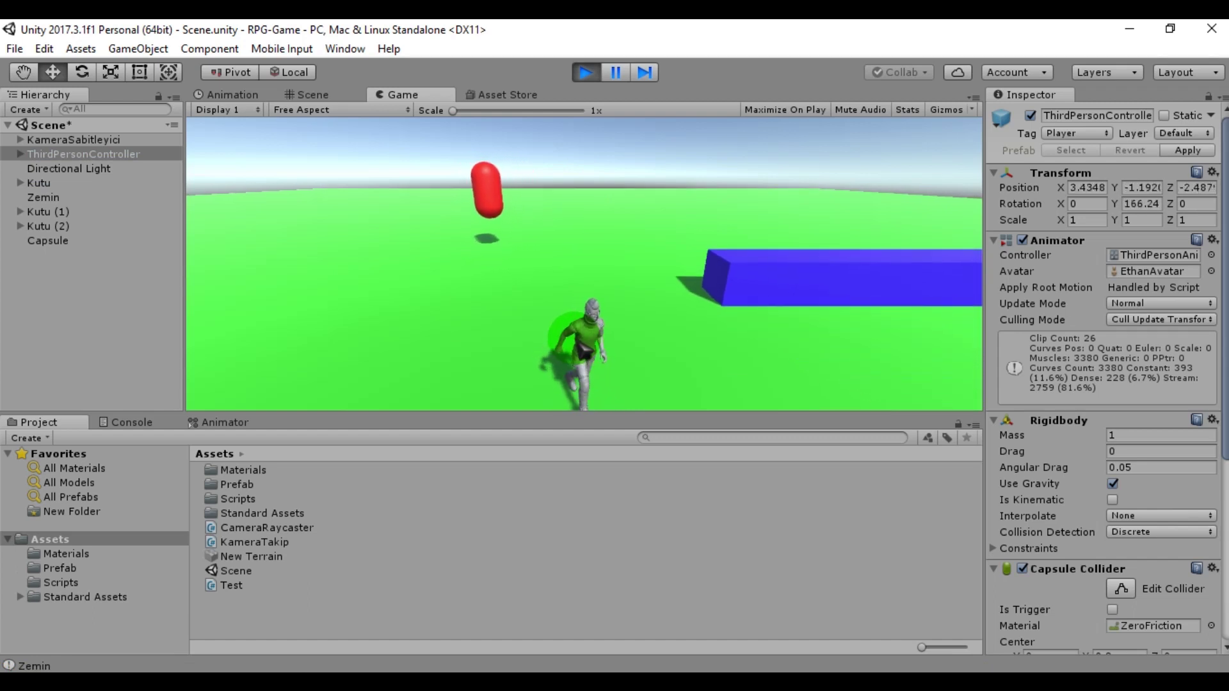
left_click(417, 302)
left_click(520, 356)
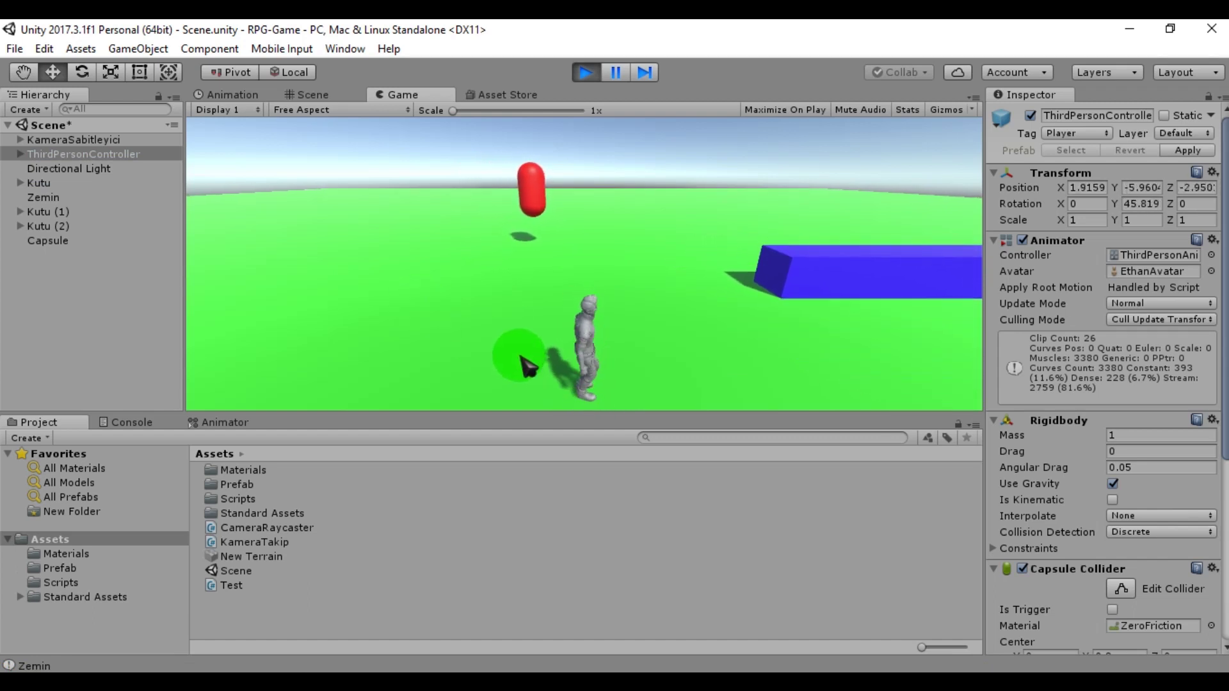
key("s")
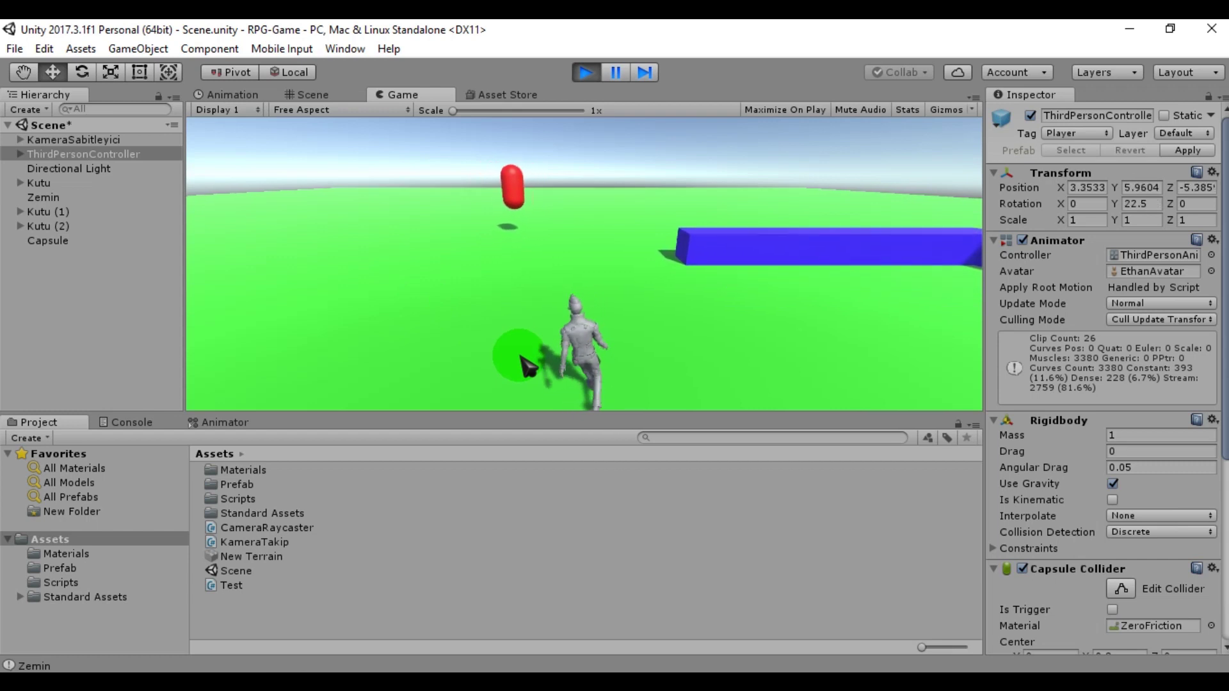
Step: Select ThirdPersonController in the running scene and stop play mode
left_click(17, 153)
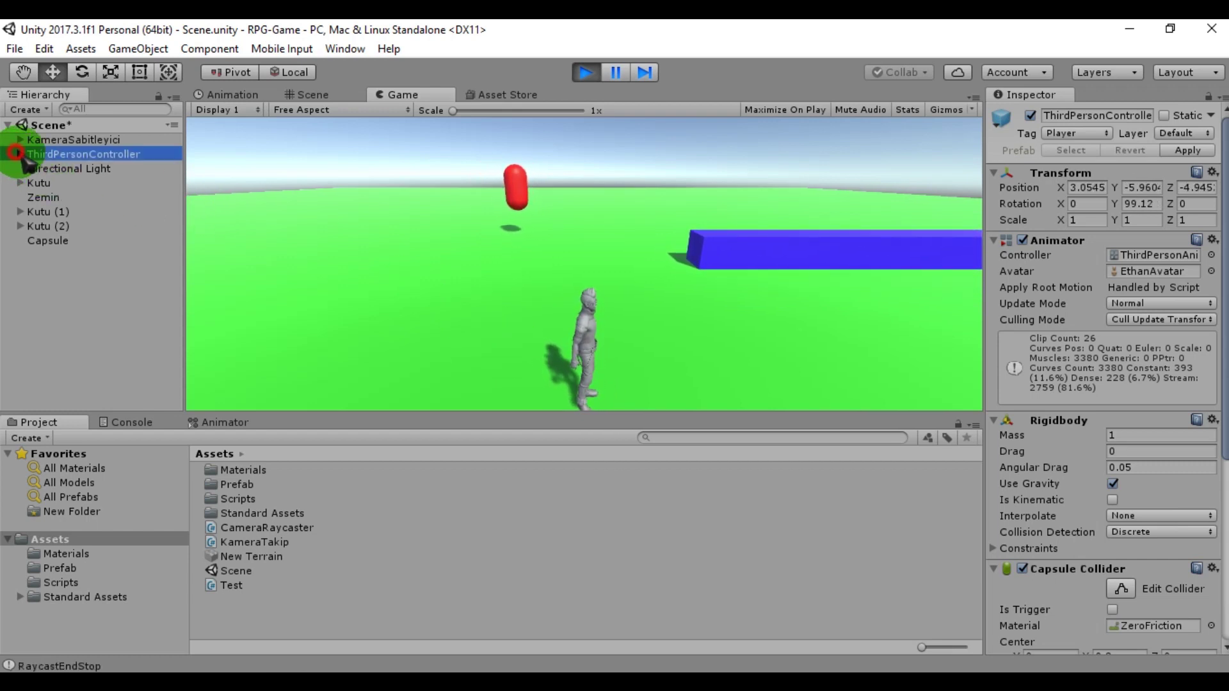
left_click(20, 154)
left_click(19, 155)
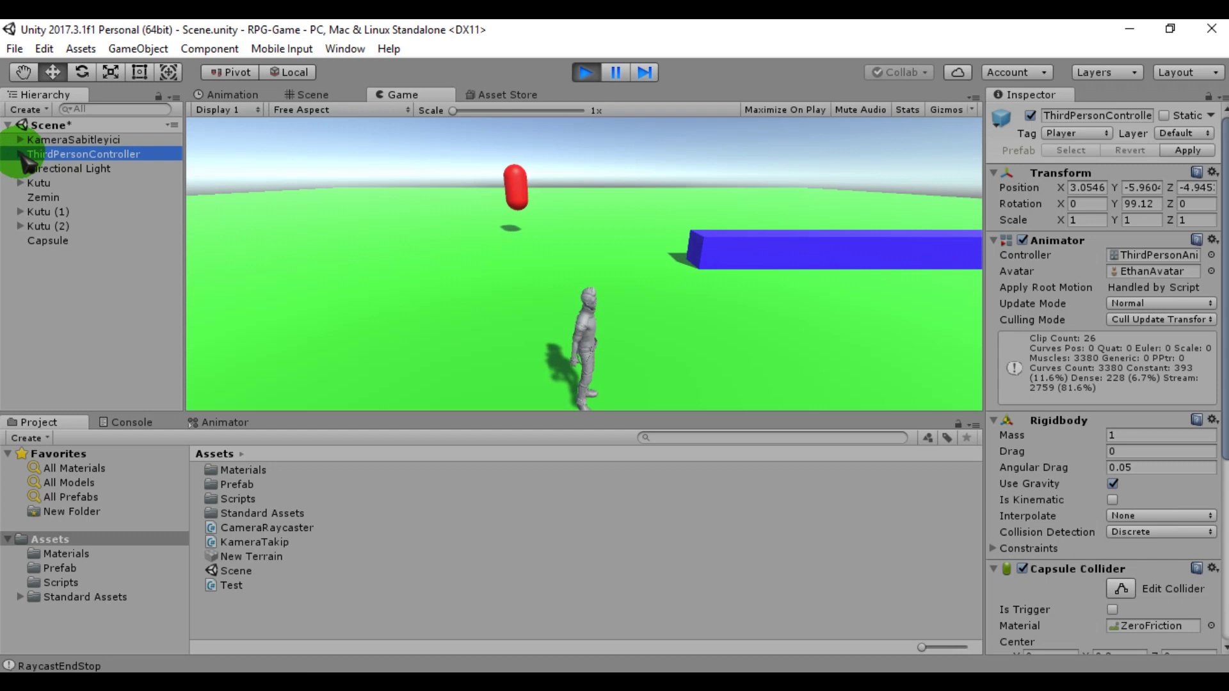
left_click(587, 71)
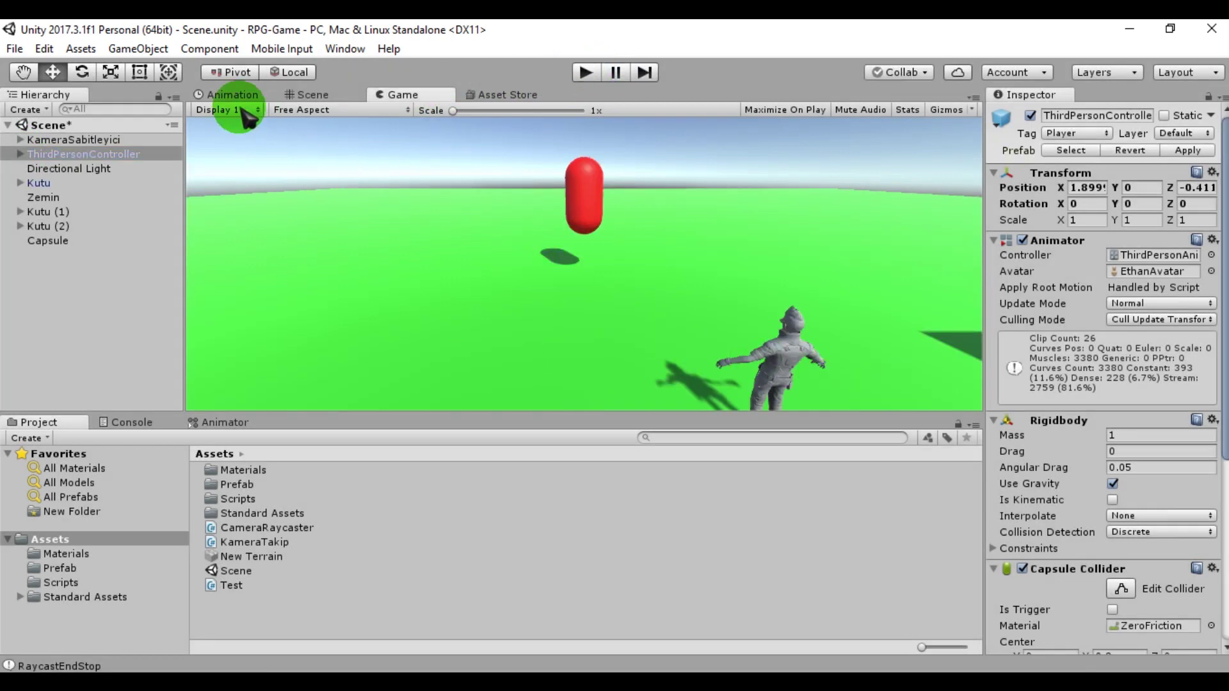
Step: Inspect the ThirdPersonController character up close in the Scene view
left_click(306, 94)
left_click_drag(572, 302, 467, 305, "alt")
scroll(416, 301, "down", 5)
right_click_drag(460, 295, 482, 293)
key("w")
key("d")
key("a")
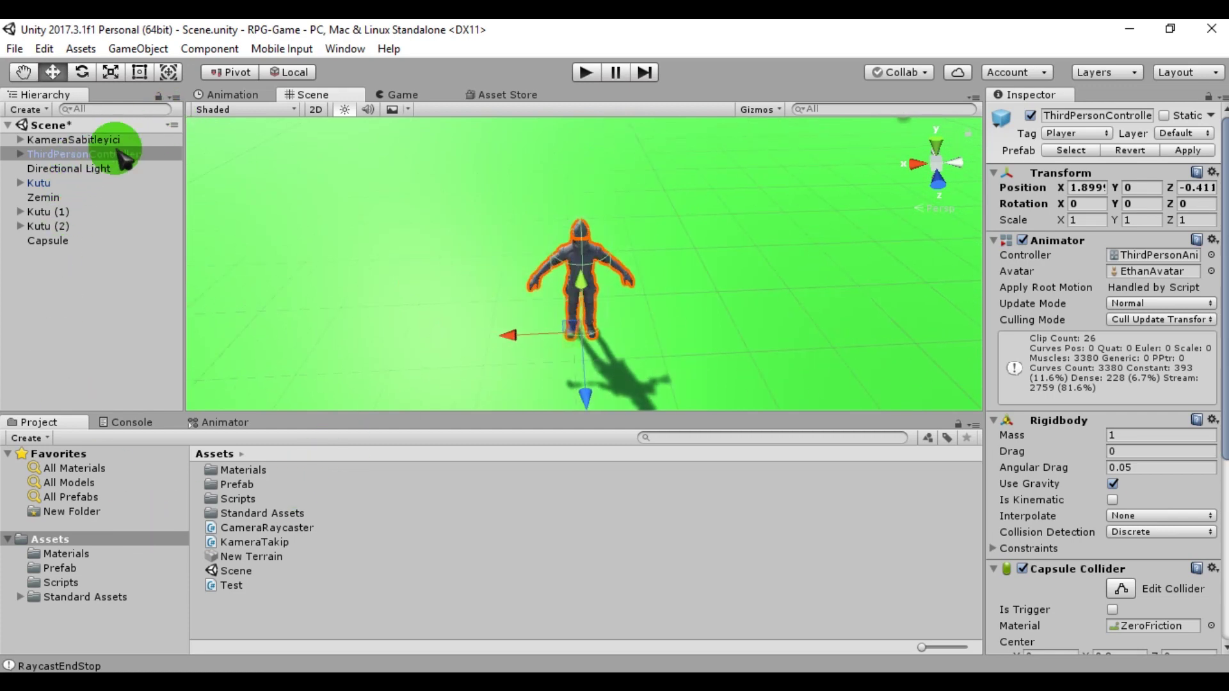
left_click(82, 156)
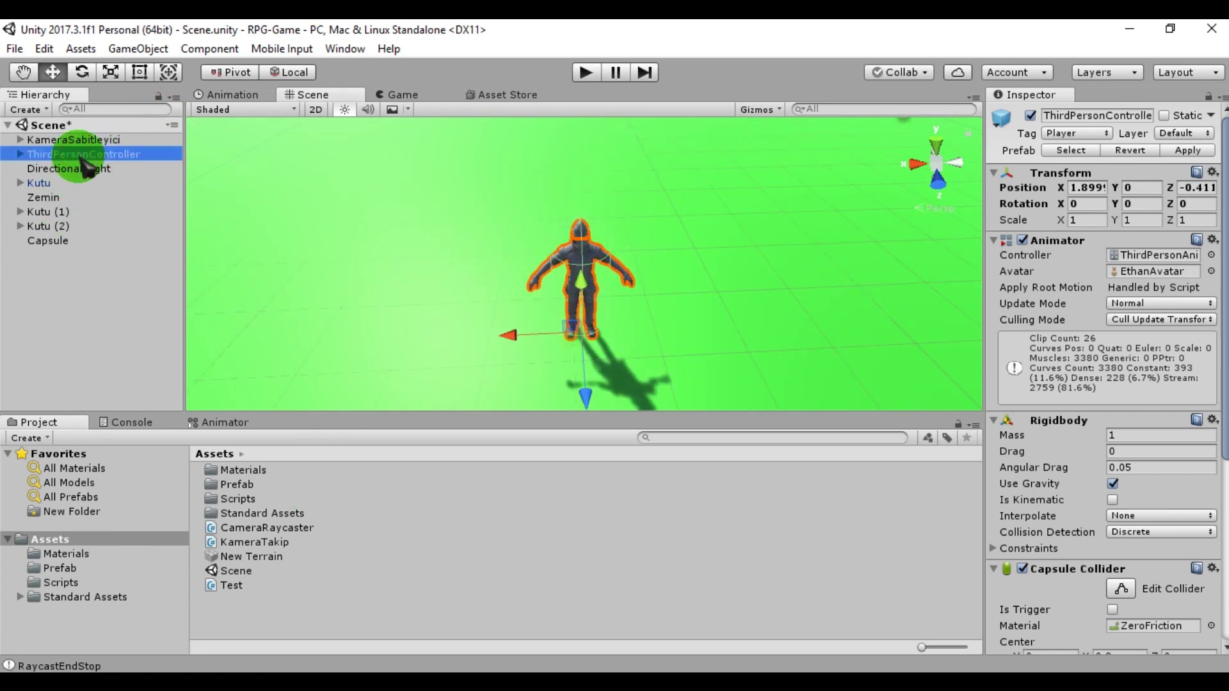
Step: Examine the ThirdPersonController prefab in the Prefab folder alongside its instance in the scene
left_click(64, 569)
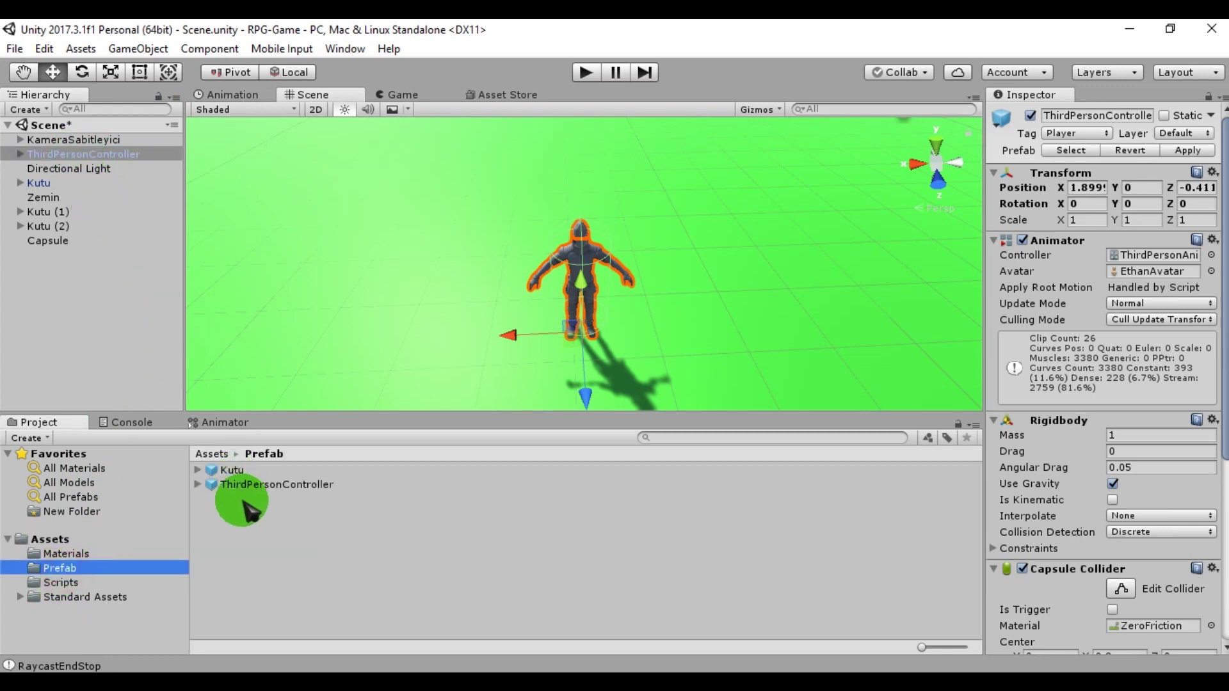
left_click_drag(82, 154, 122, 151)
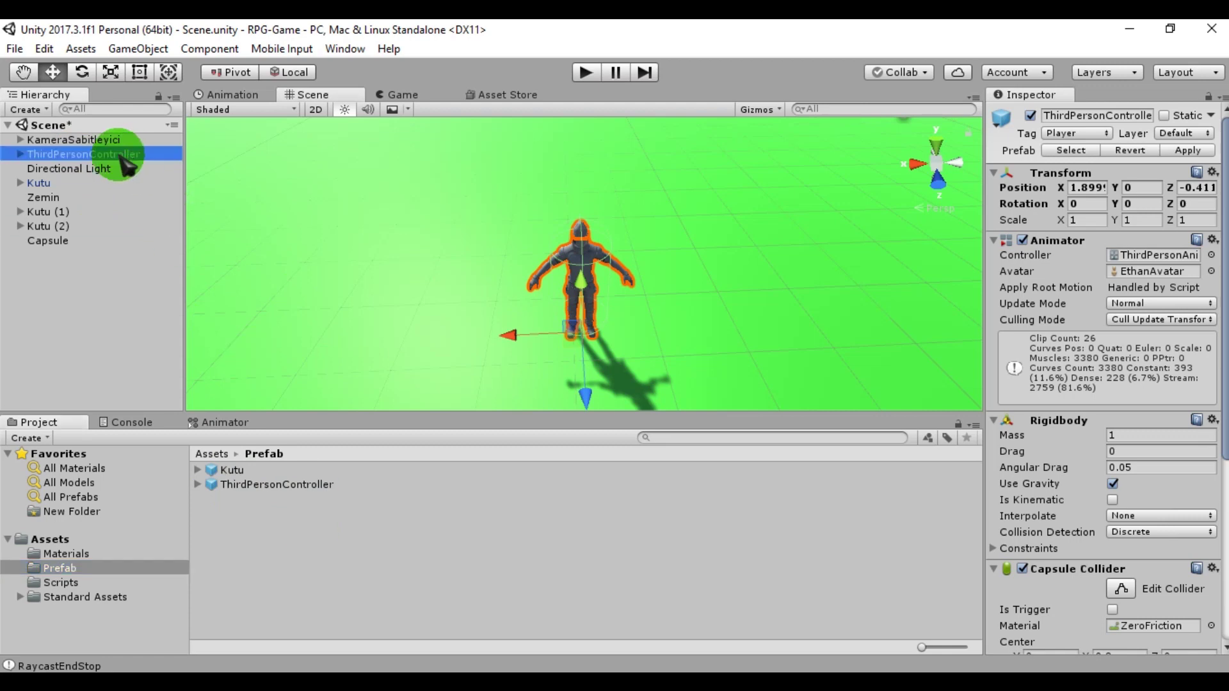
left_click(251, 486)
left_click(61, 154)
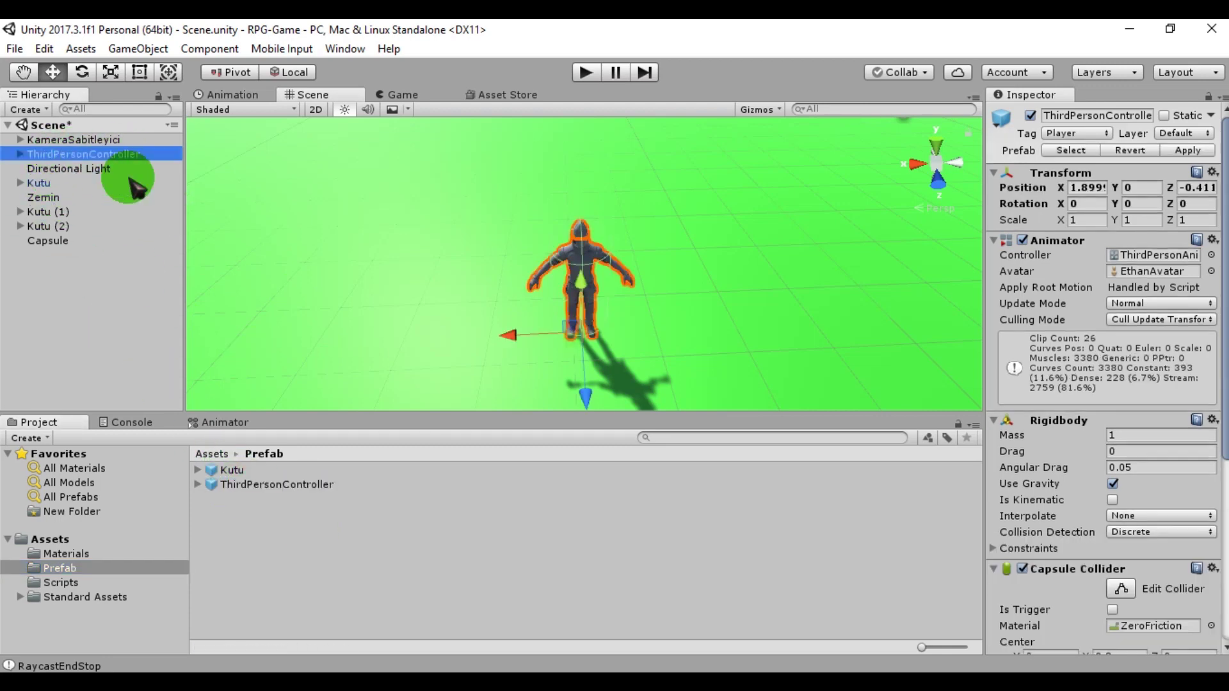
left_click(199, 484)
left_click(82, 155)
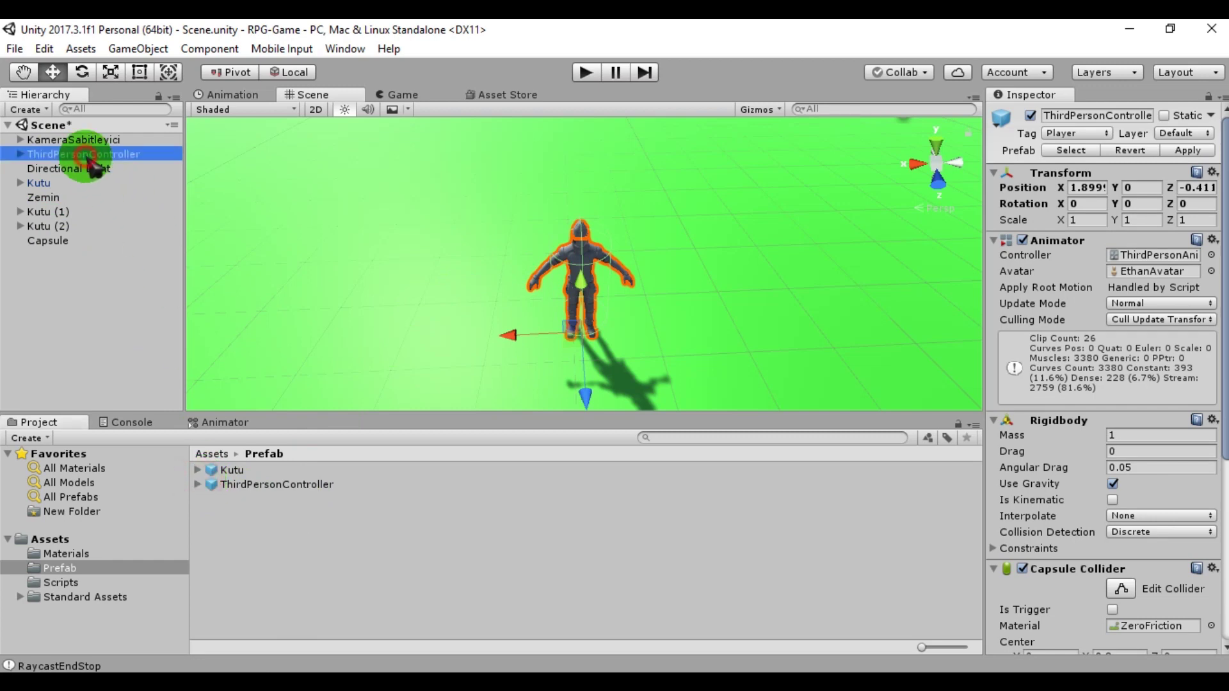
left_click(235, 485)
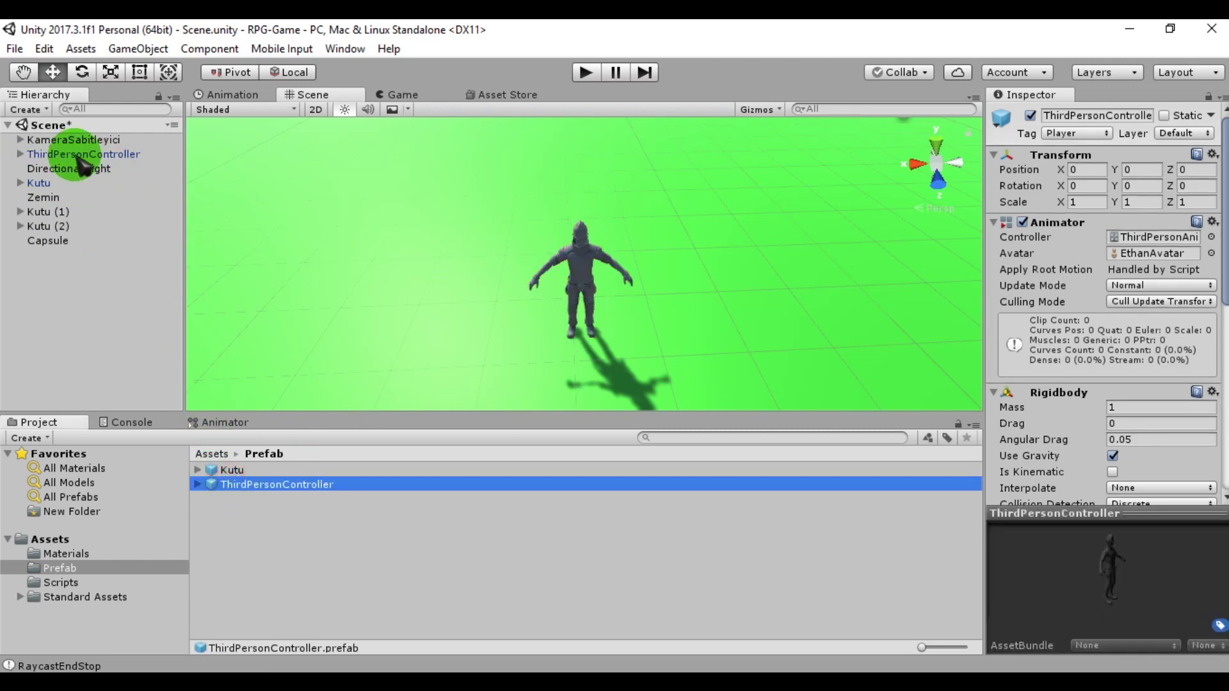
left_click(82, 156)
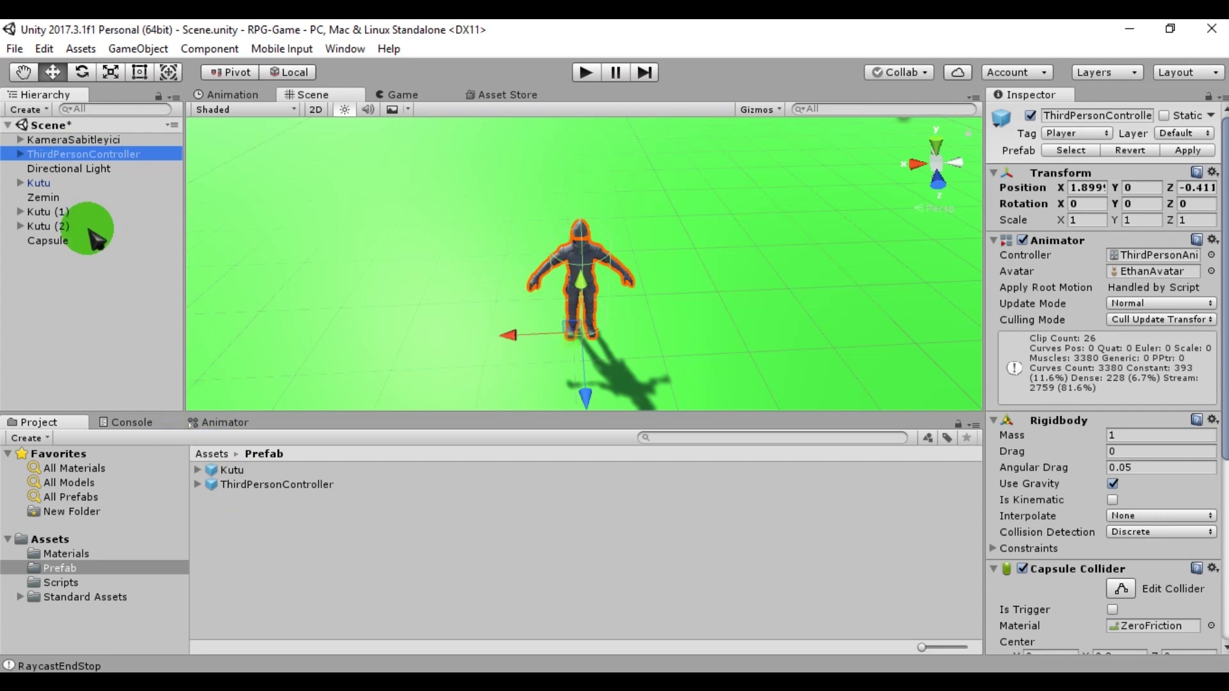
Step: Close the Asset Store window and switch to the Game view
left_click(508, 94)
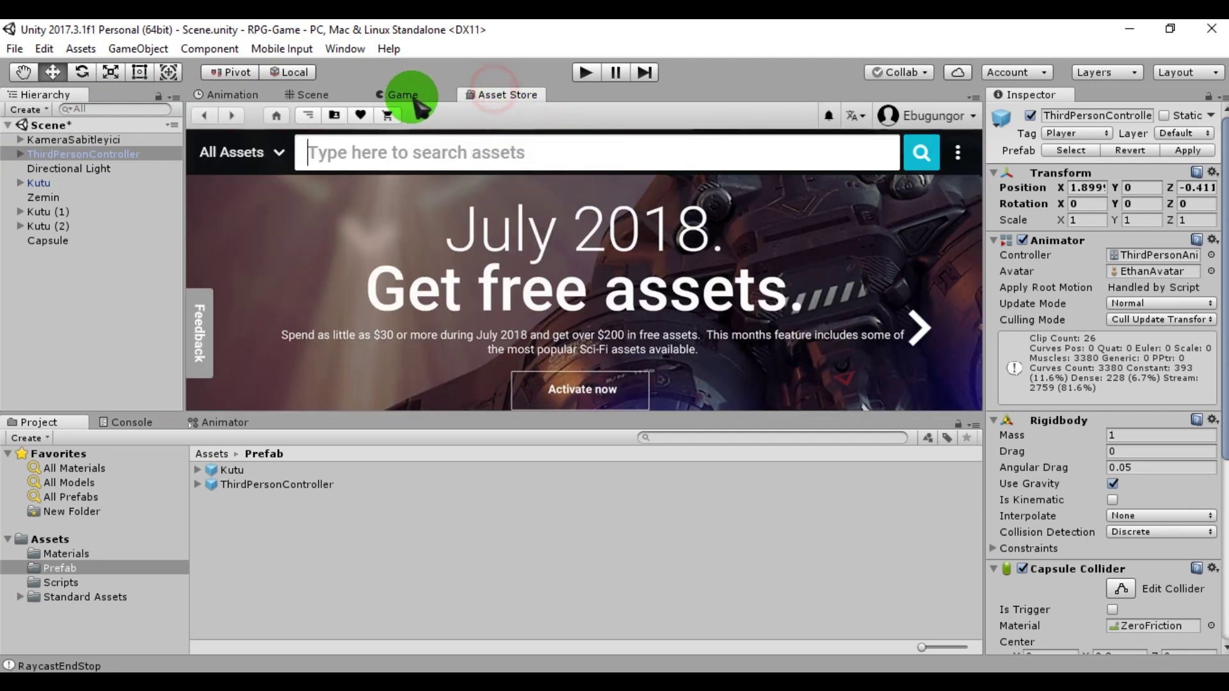
right_click(473, 95)
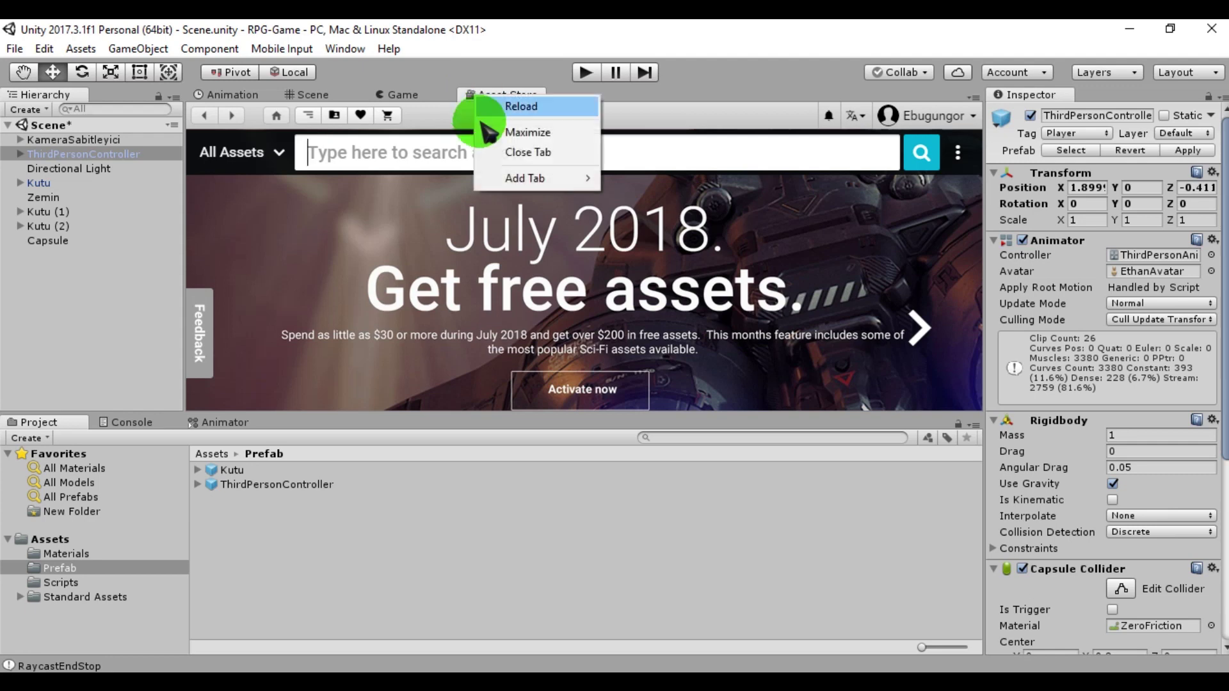
left_click(512, 152)
left_click(390, 96)
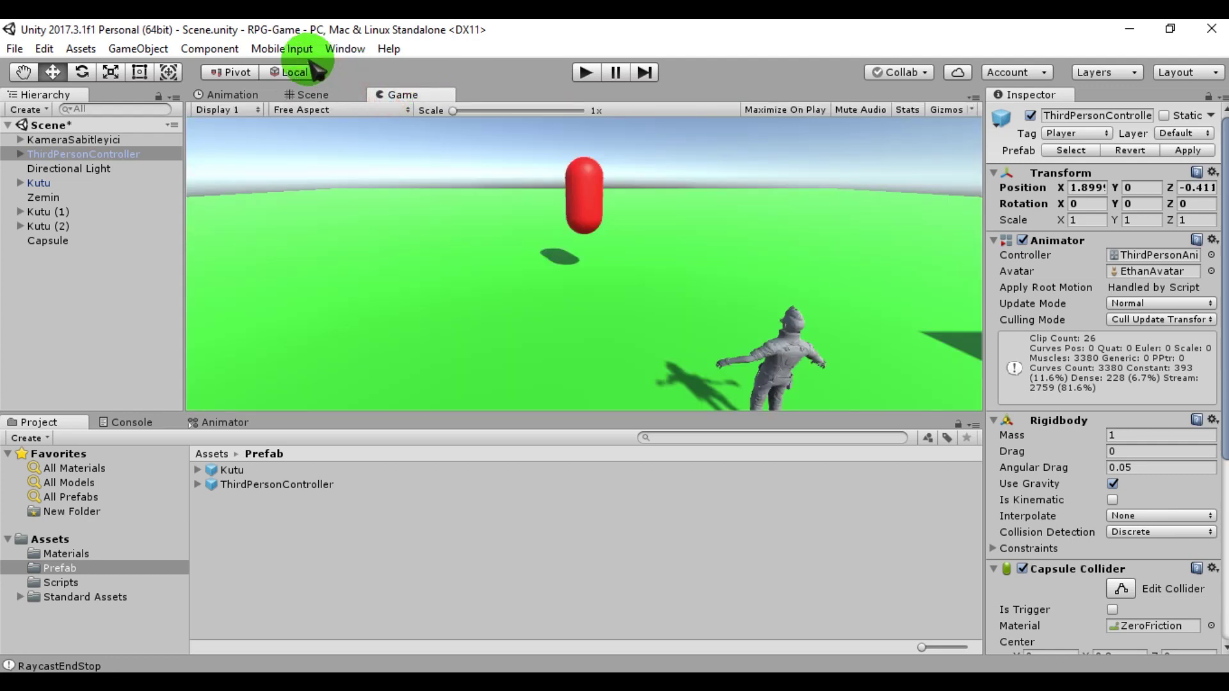
Step: Open the Asset Store window in the editor
left_click(344, 49)
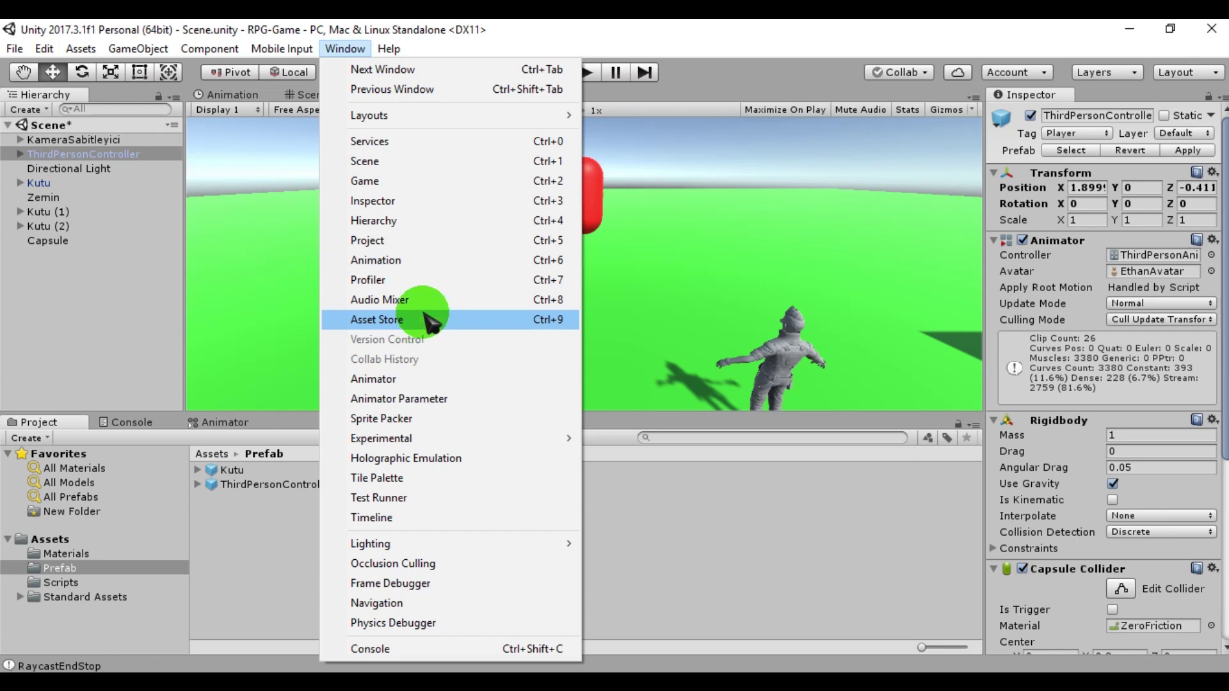
left_click(350, 48)
left_click(349, 47)
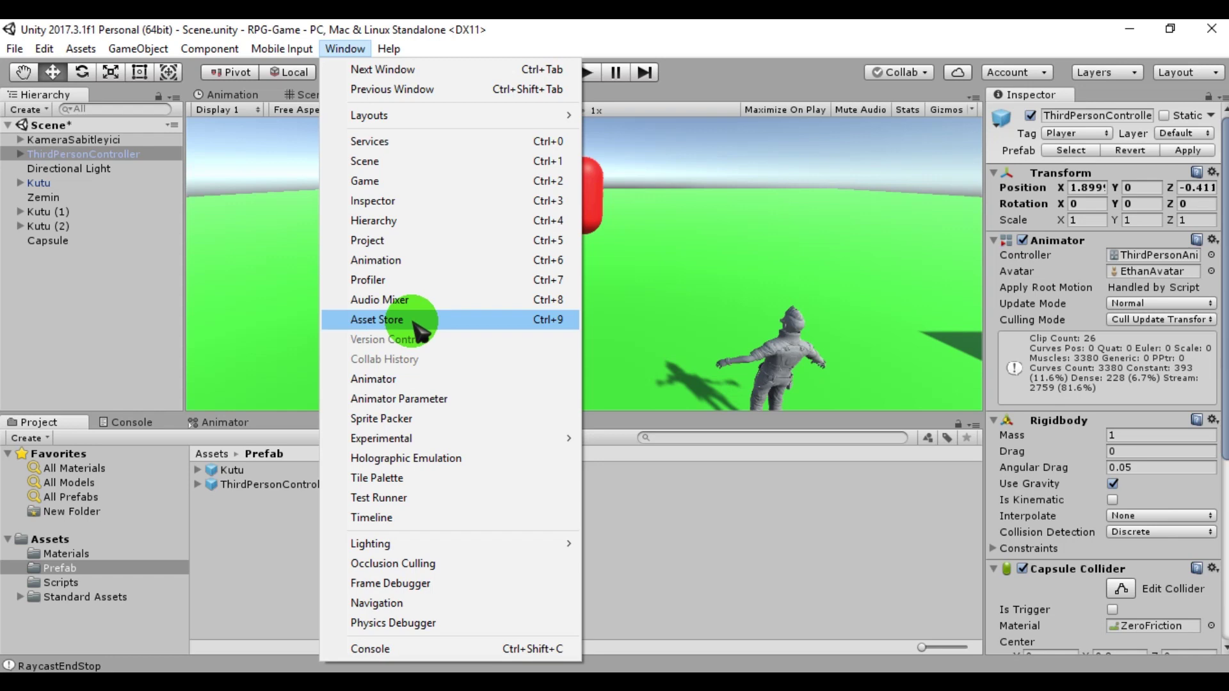
left_click(419, 325)
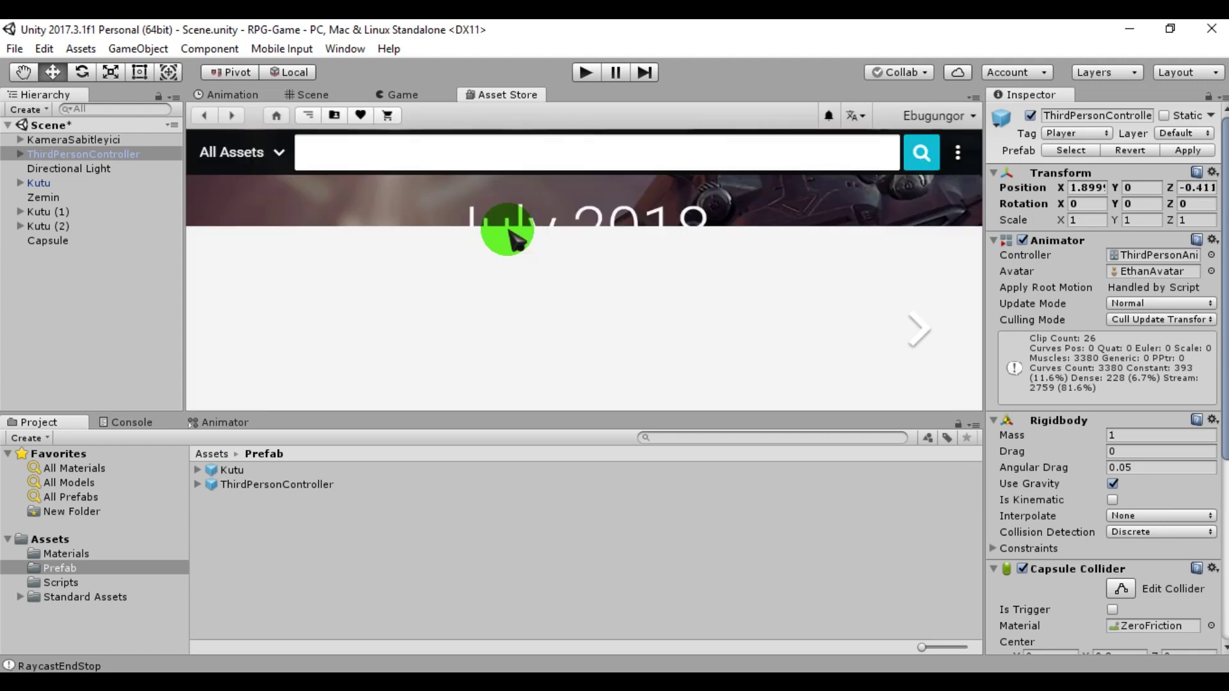
Step: Restrict the Asset Store to the 3D category and browse the listed assets
left_click(494, 168)
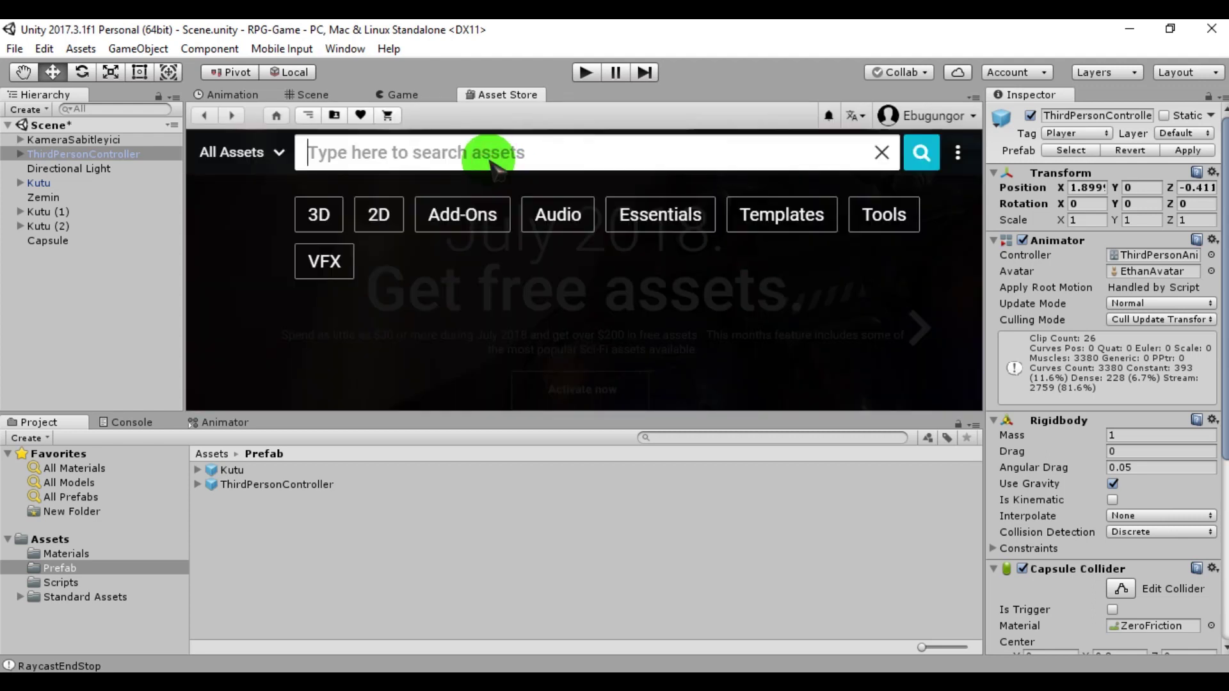
left_click(378, 151)
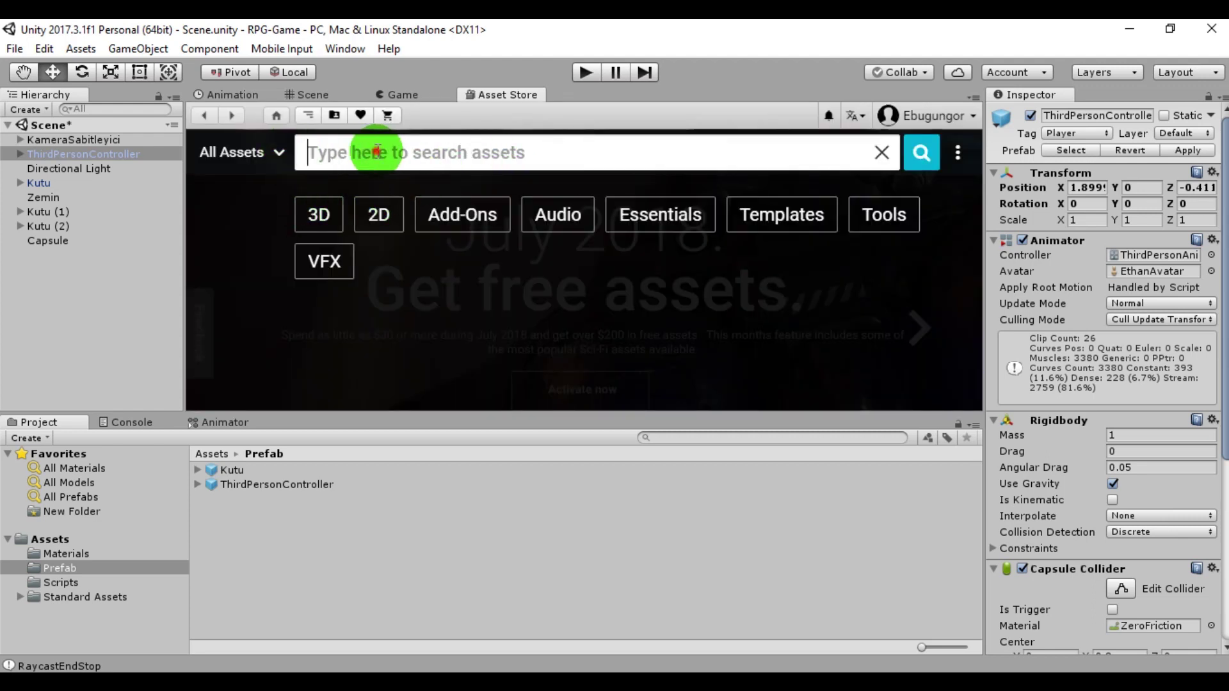
left_click(268, 158)
left_click(255, 190)
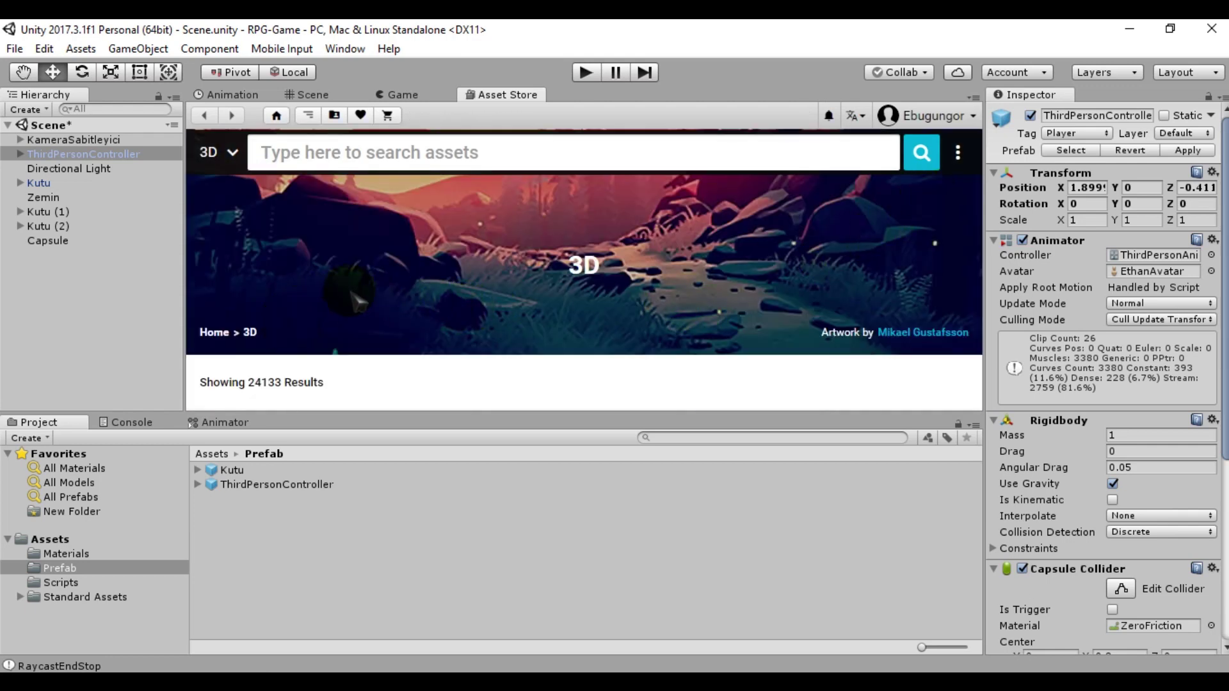
scroll(317, 295, "down", 5)
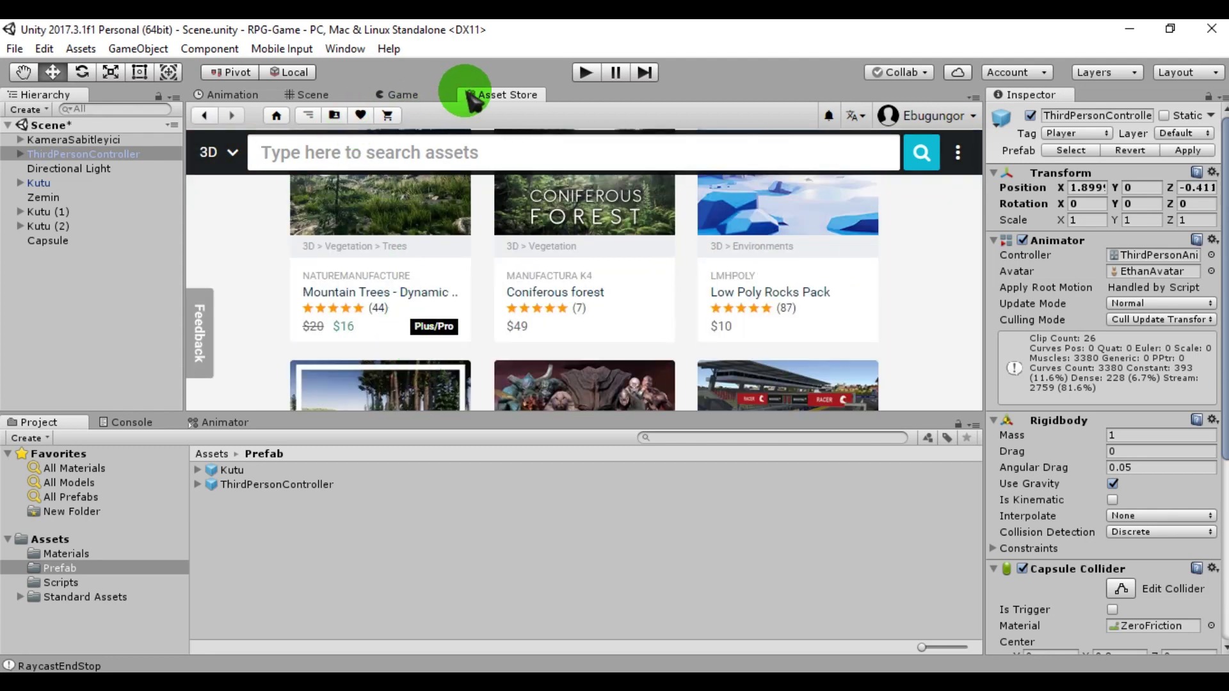
Step: Maximize the Asset Store window and narrow the 3D assets to the Characters category
right_click(473, 95)
left_click(502, 128)
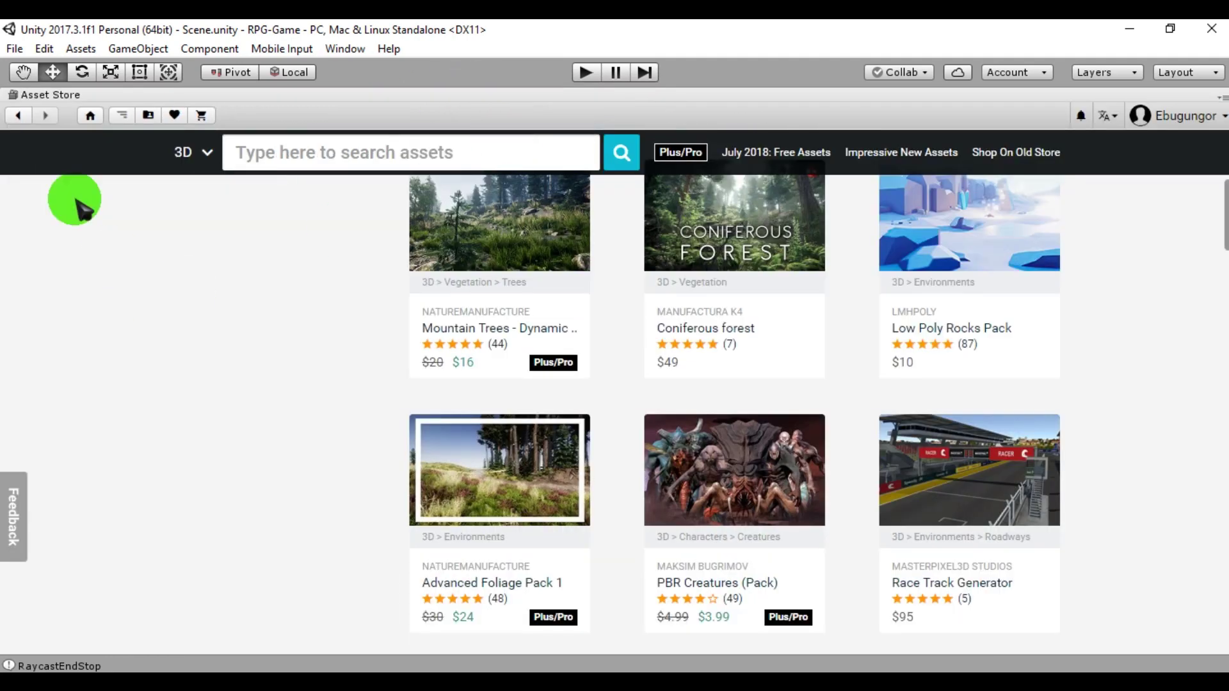
scroll(228, 208, "up", 6)
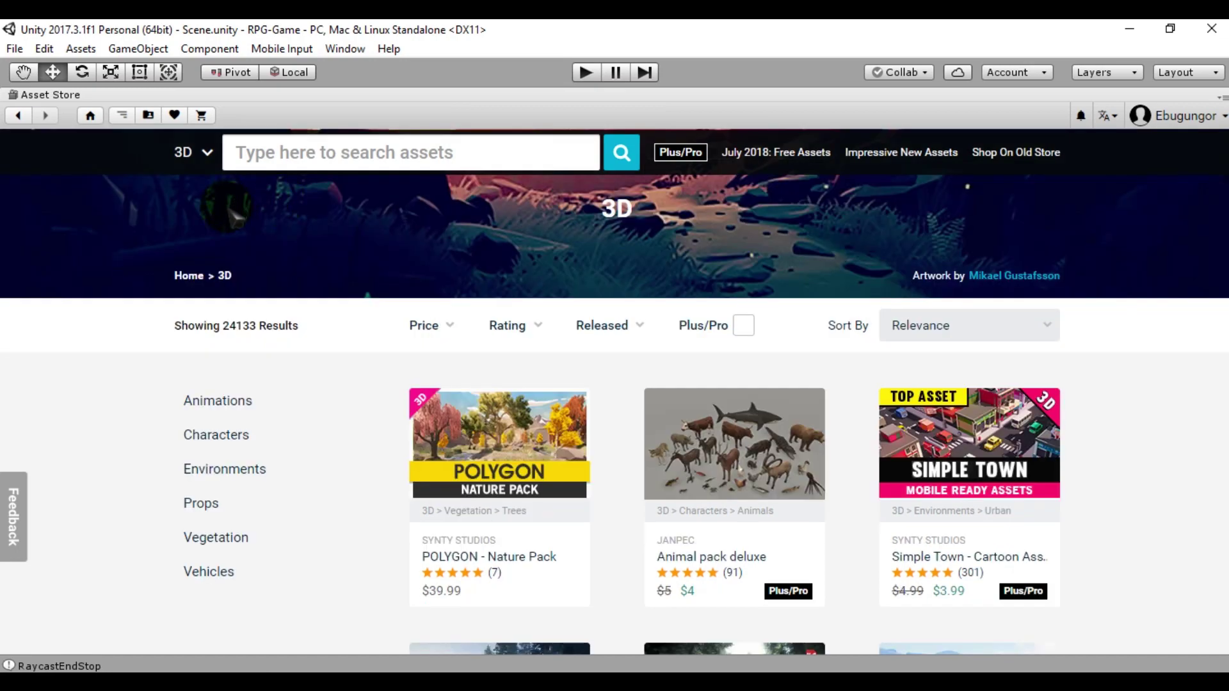
left_click(224, 435)
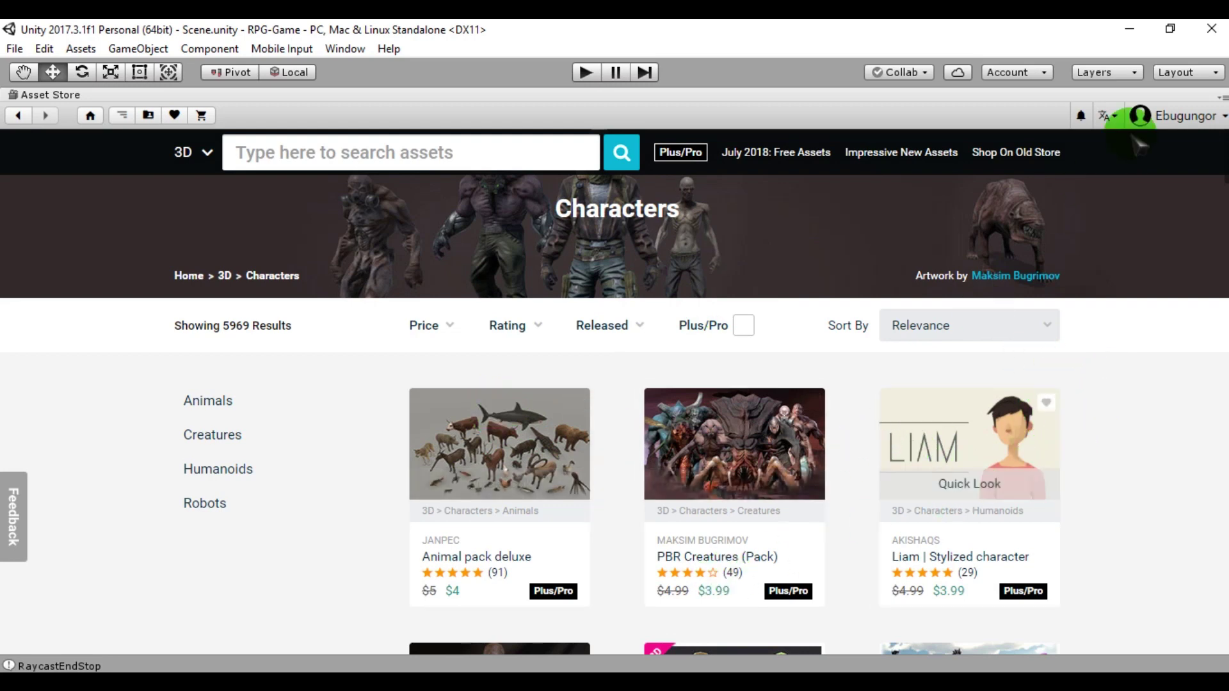
Step: Filter the character assets to free ones by applying a price range of $0 to $0
left_click(1213, 115)
left_click(1211, 121)
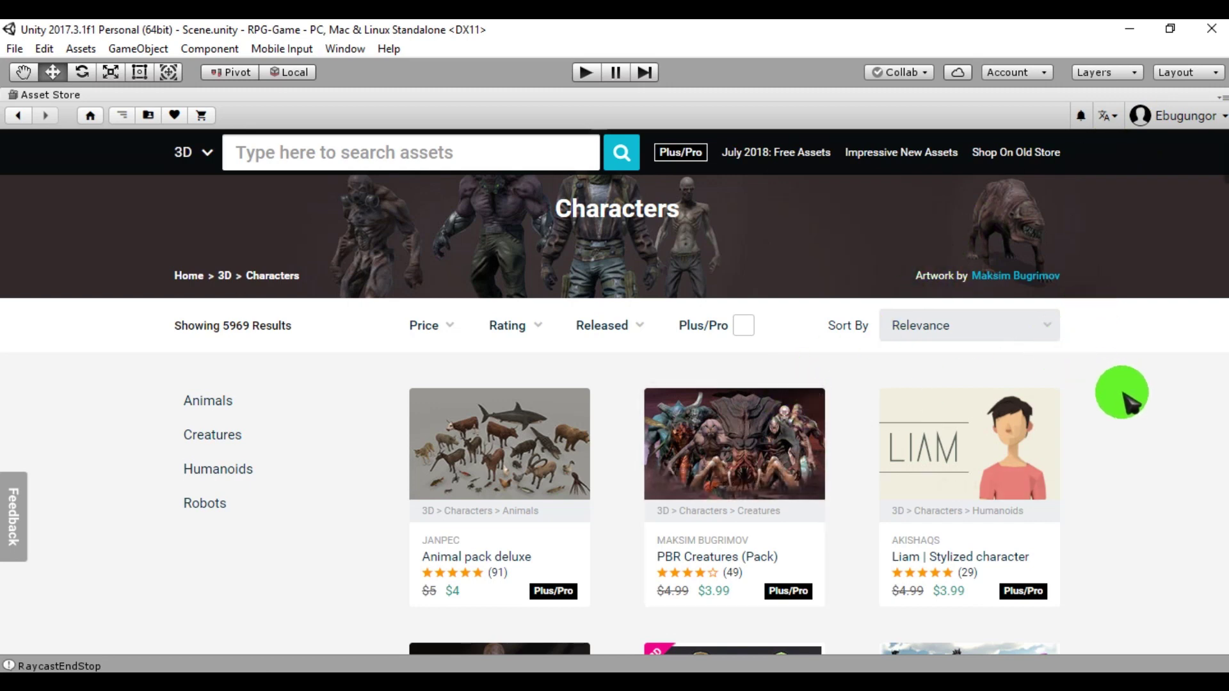
scroll(1127, 402, "down", 7)
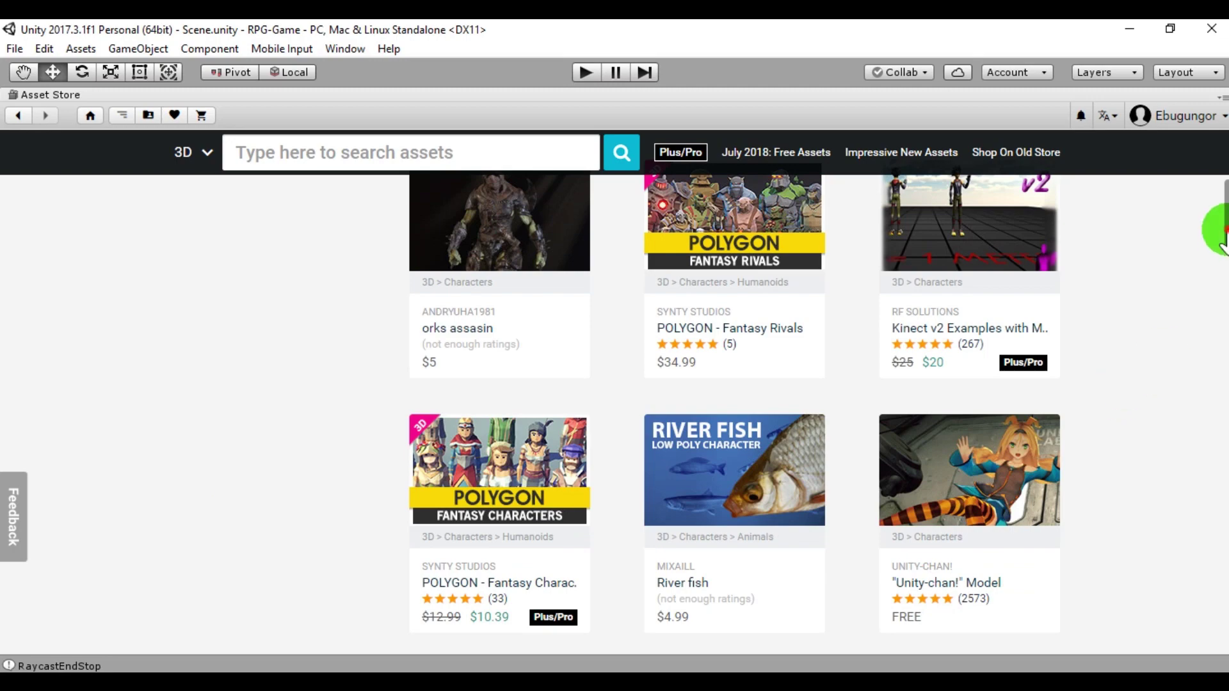
mouse_move(1228, 229)
left_mouse_down()
mouse_move(1225, 186)
mouse_move(1224, 206)
left_mouse_up()
left_click(1213, 208)
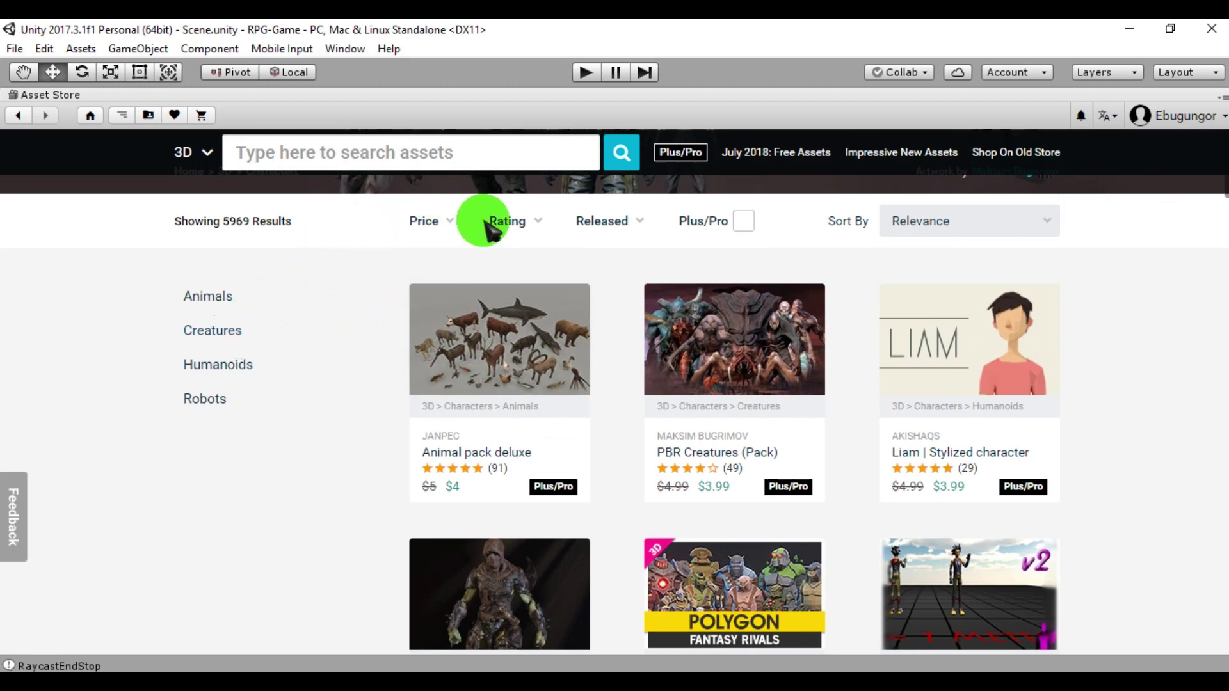
left_click(445, 223)
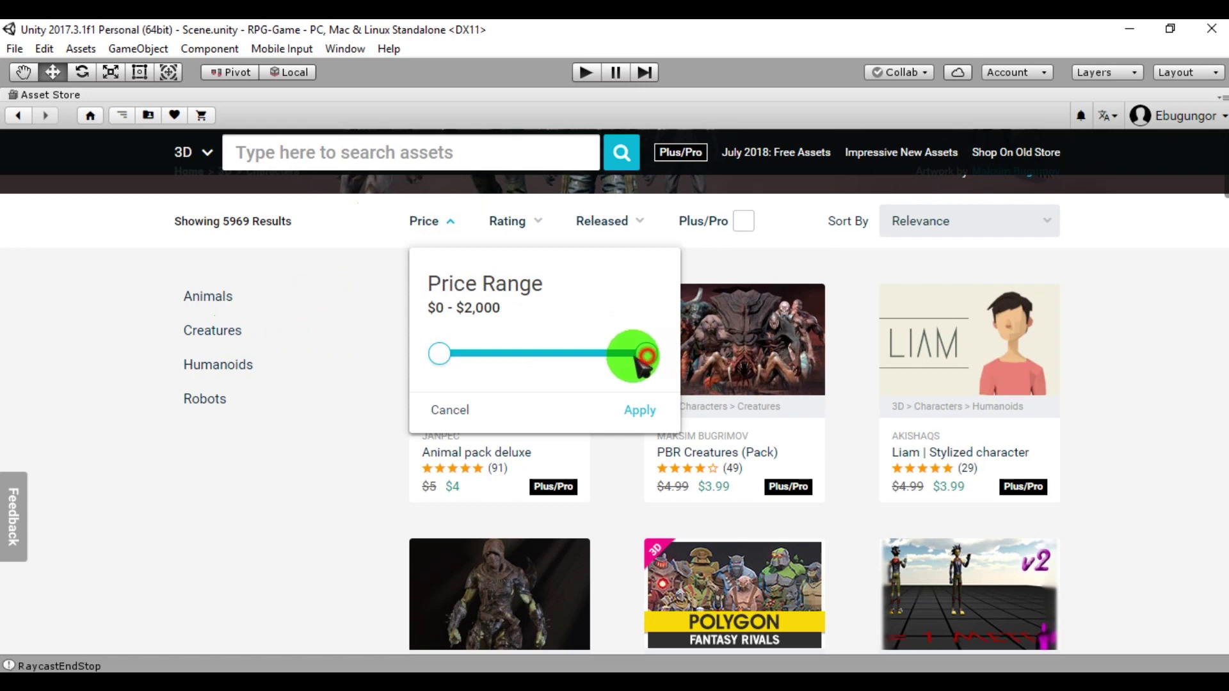
left_click_drag(637, 357, 452, 357)
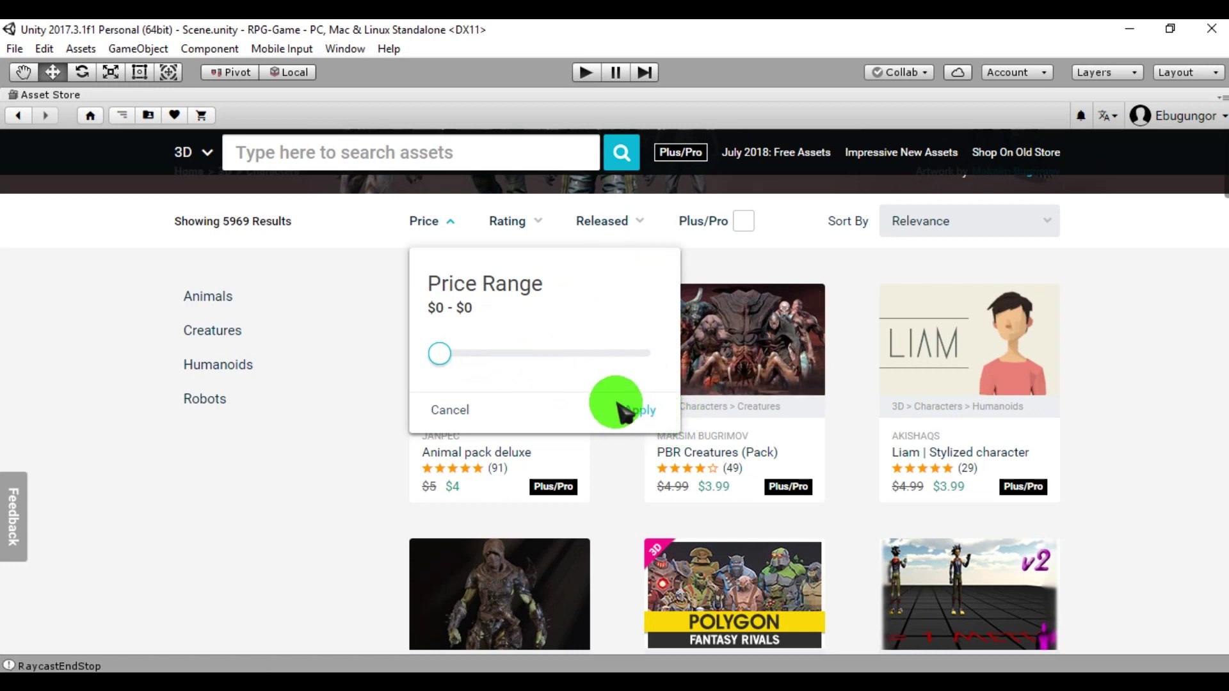
left_click(631, 417)
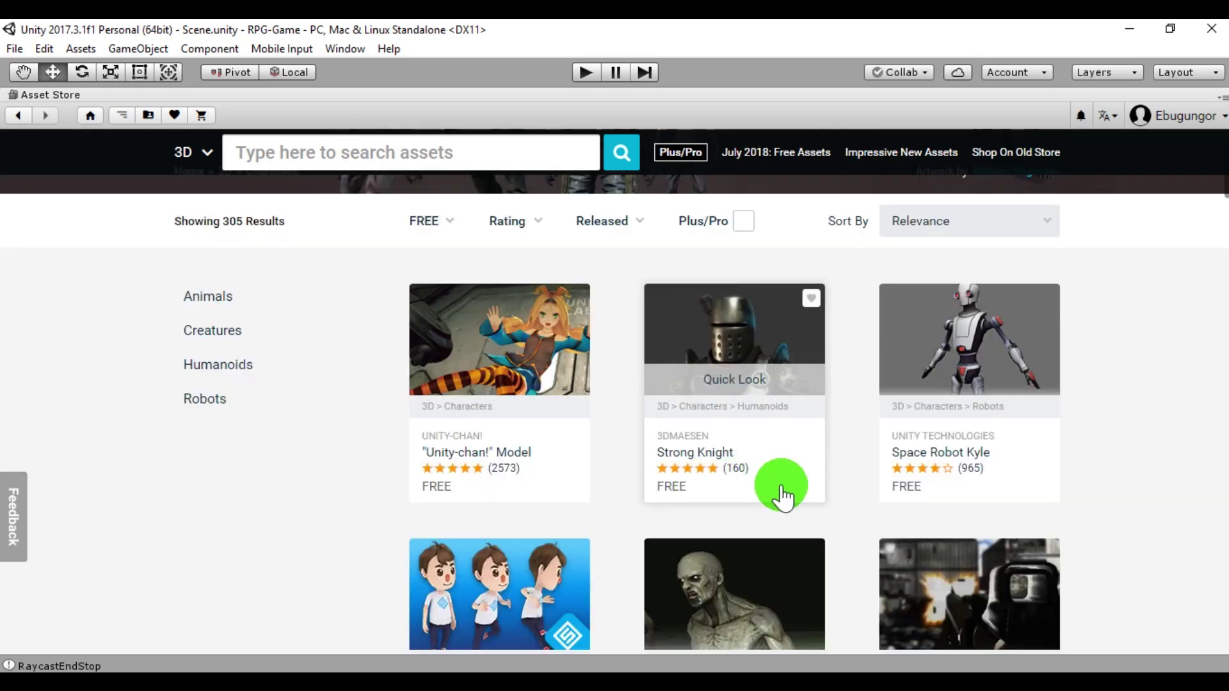
Step: Reopen the price filter and reapply the $0 to $0 range to the character assets
left_click(437, 221)
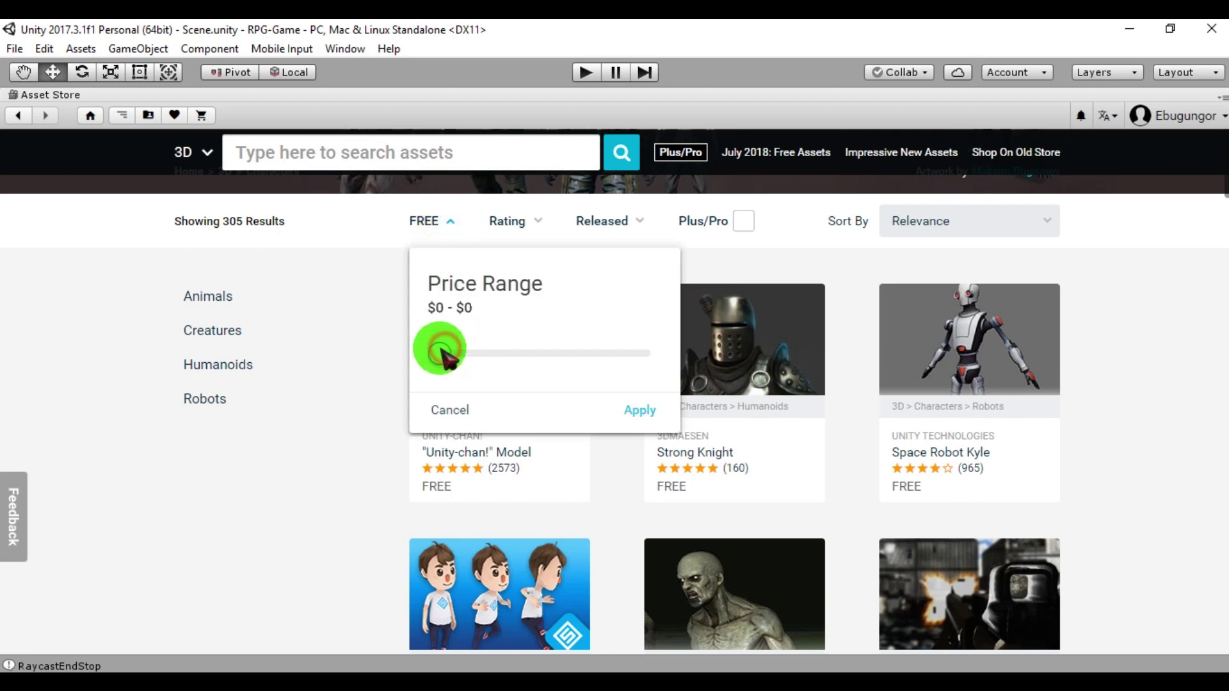
left_click(1094, 318)
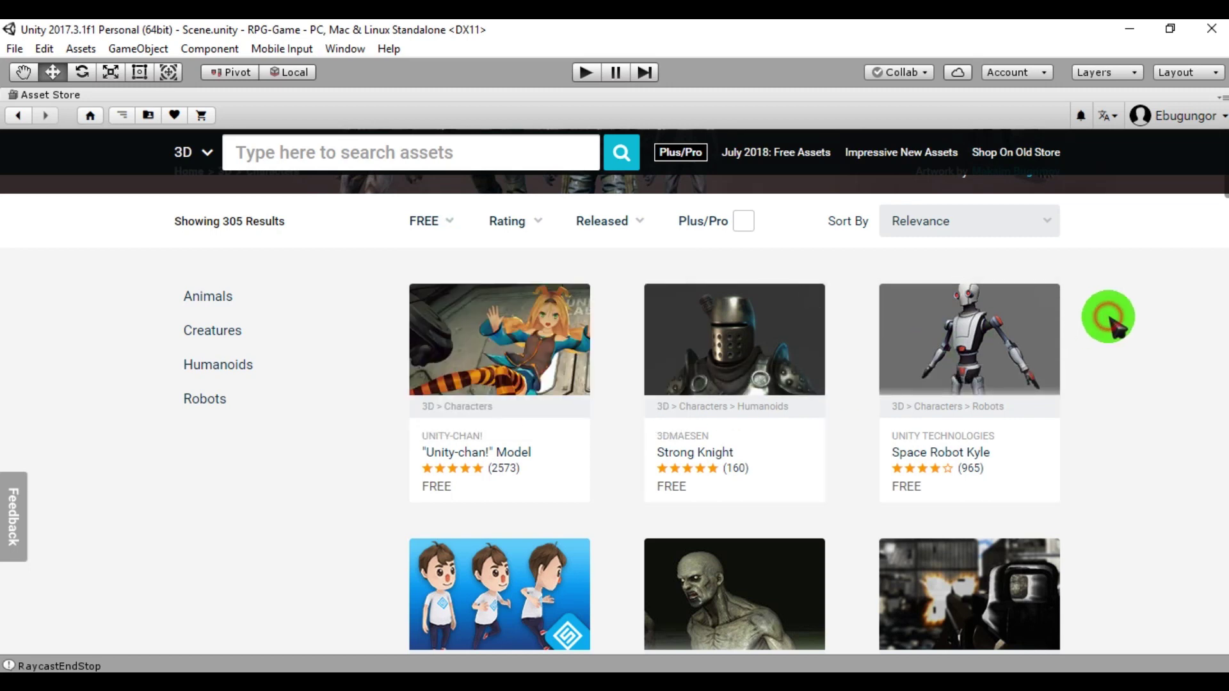
left_click(435, 227)
mouse_move(442, 353)
left_mouse_down()
mouse_move(483, 351)
mouse_move(435, 352)
left_mouse_up()
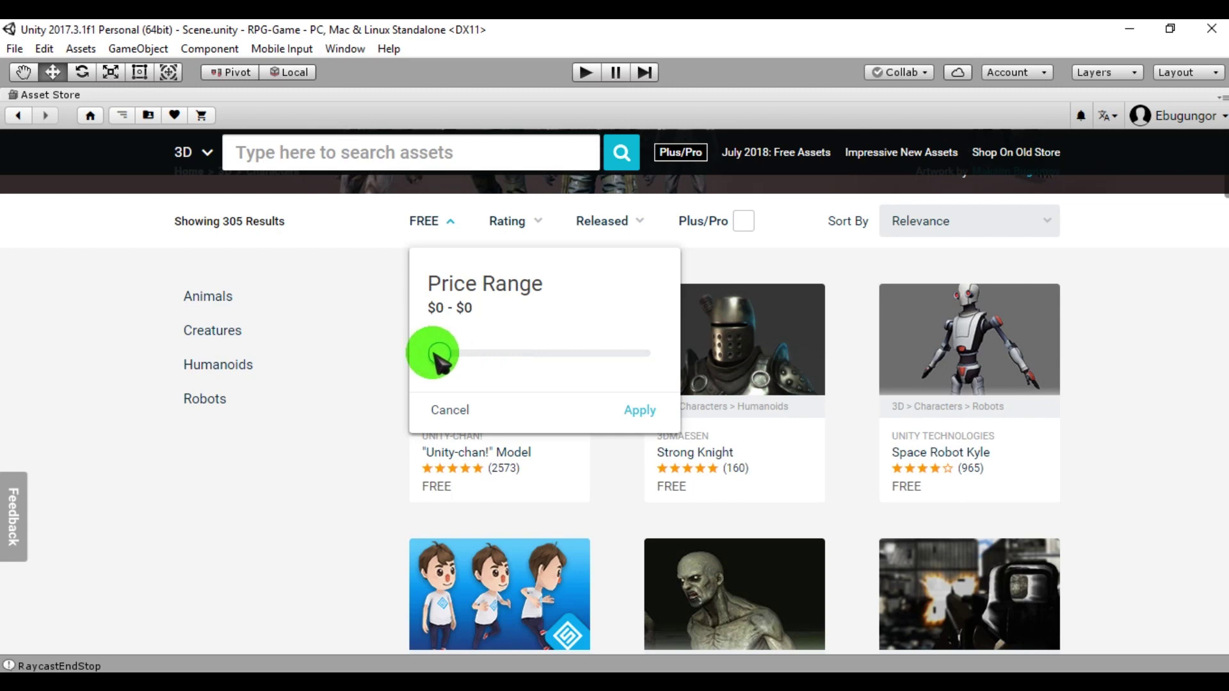
left_click(632, 411)
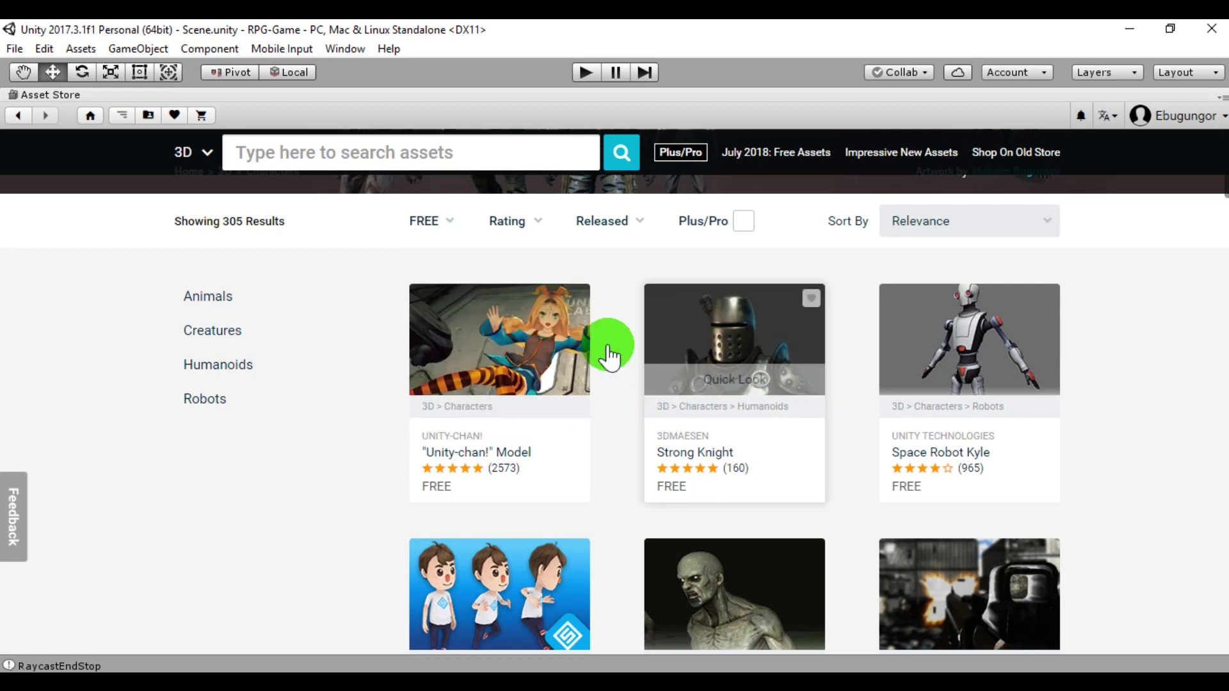
Step: Open the asset page of the free Strong Knight model by 3DMAESEN
left_click(759, 330)
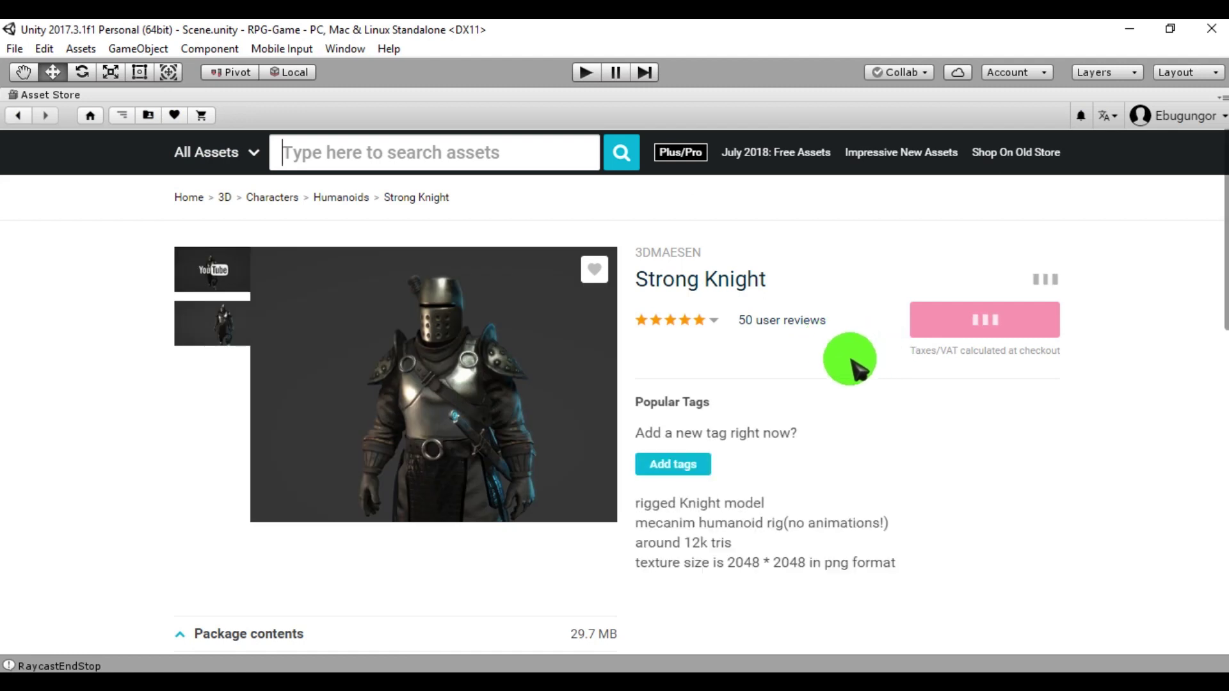
left_click_drag(662, 283, 795, 403)
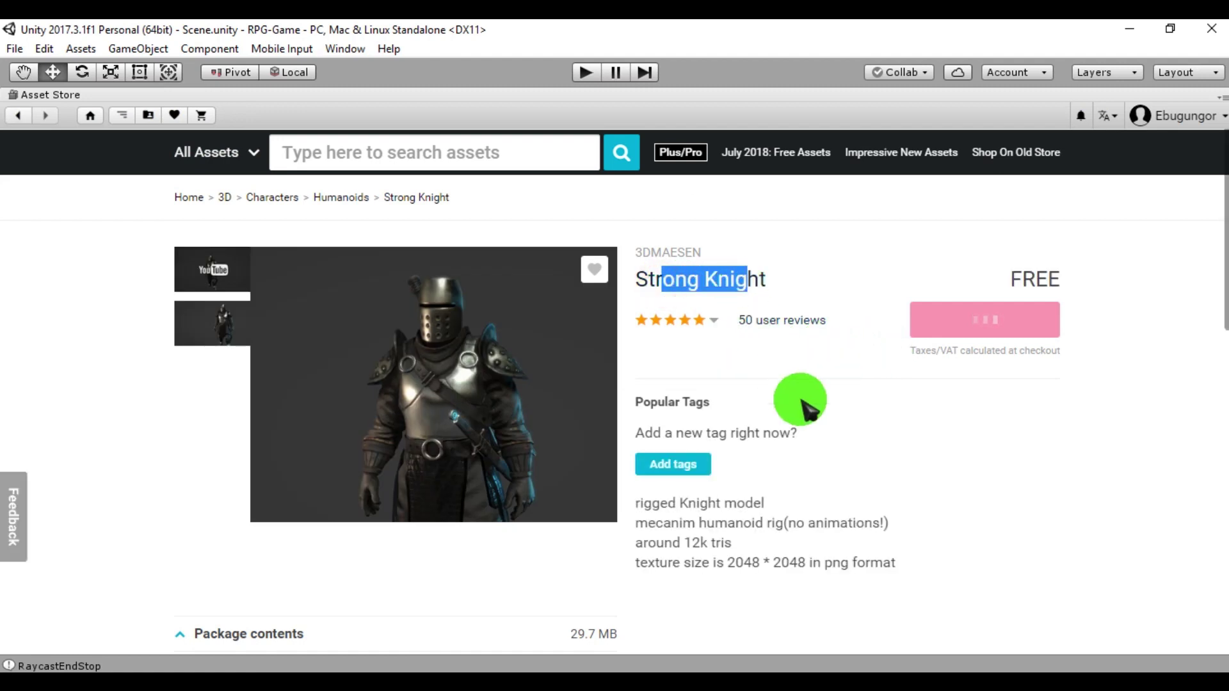
left_click(707, 348)
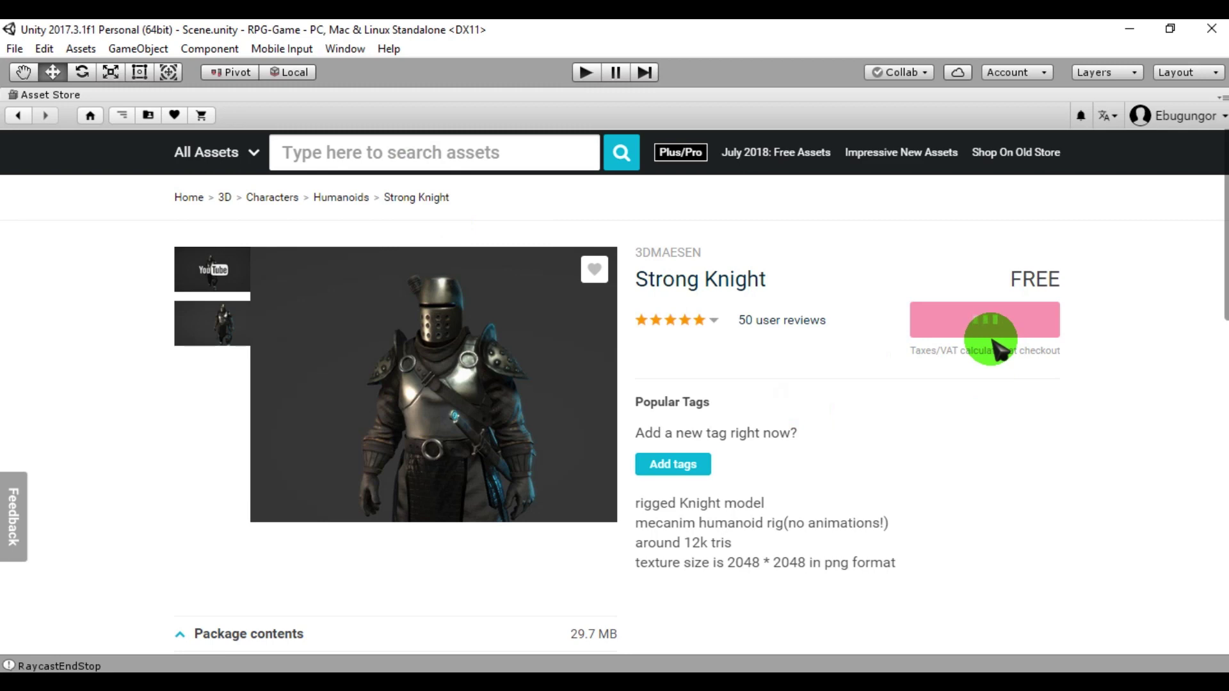
left_click(980, 375)
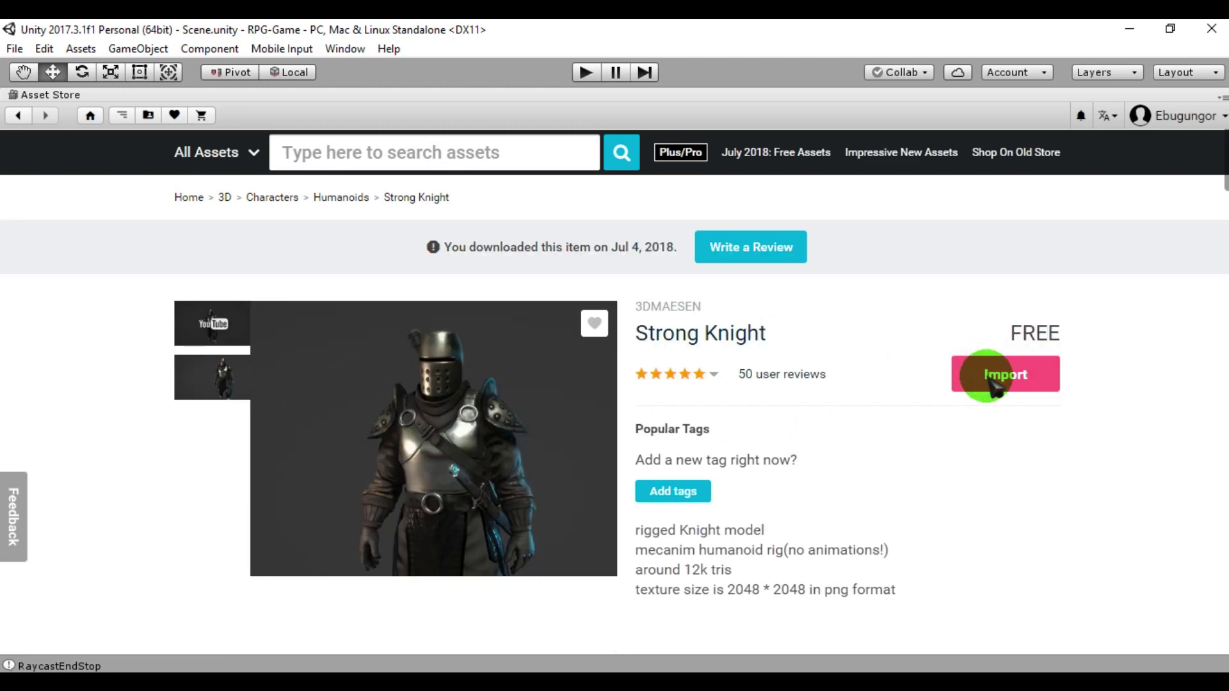
Step: Examine the Strong Knight's description, supported Unity versions and package size on its asset page
scroll(1216, 196, "down", 4)
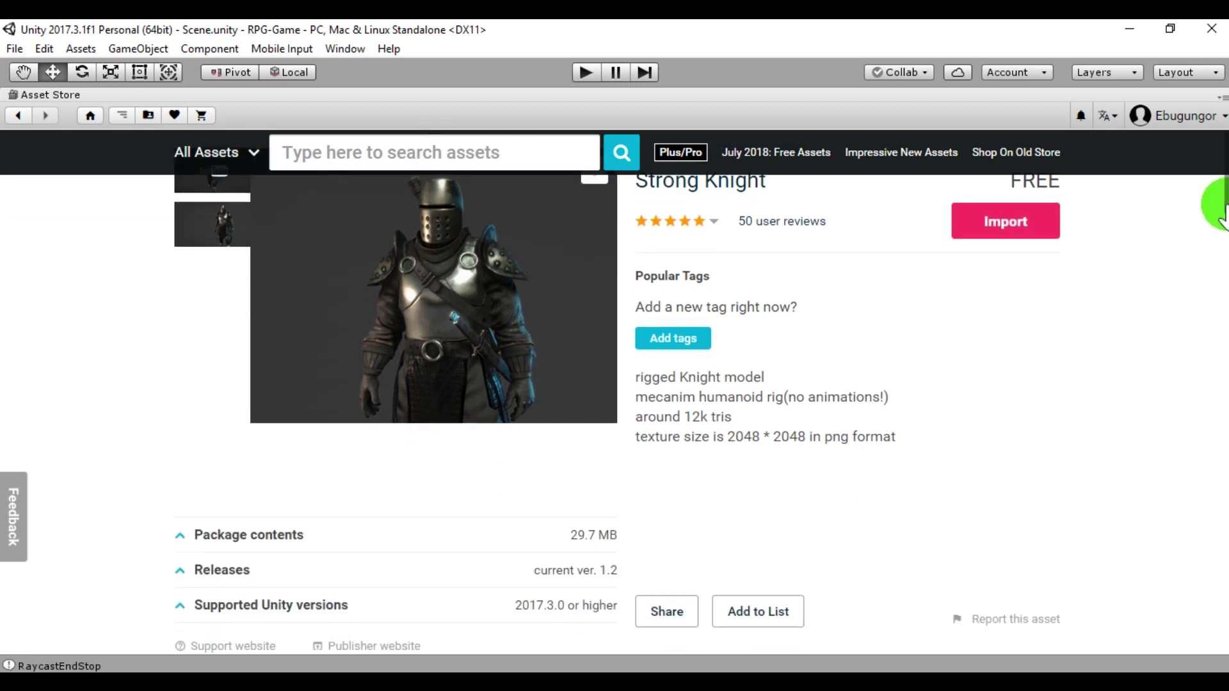
triple_click(711, 415)
left_click(535, 354)
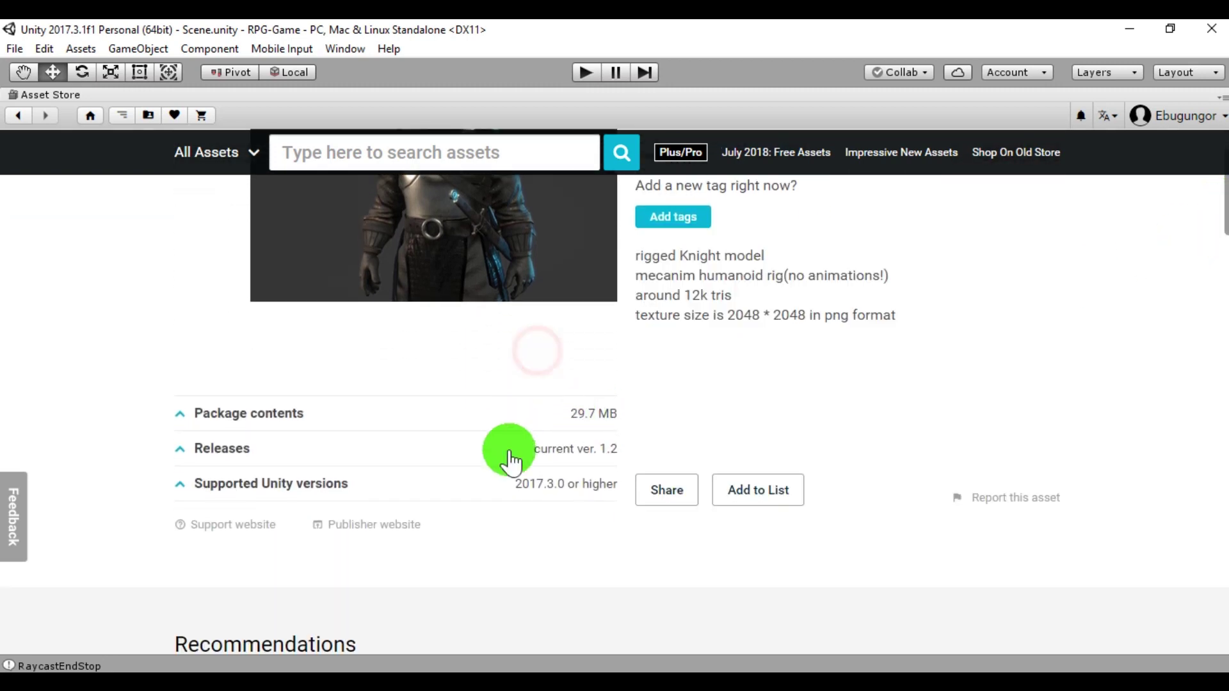
left_click_drag(512, 481, 568, 499)
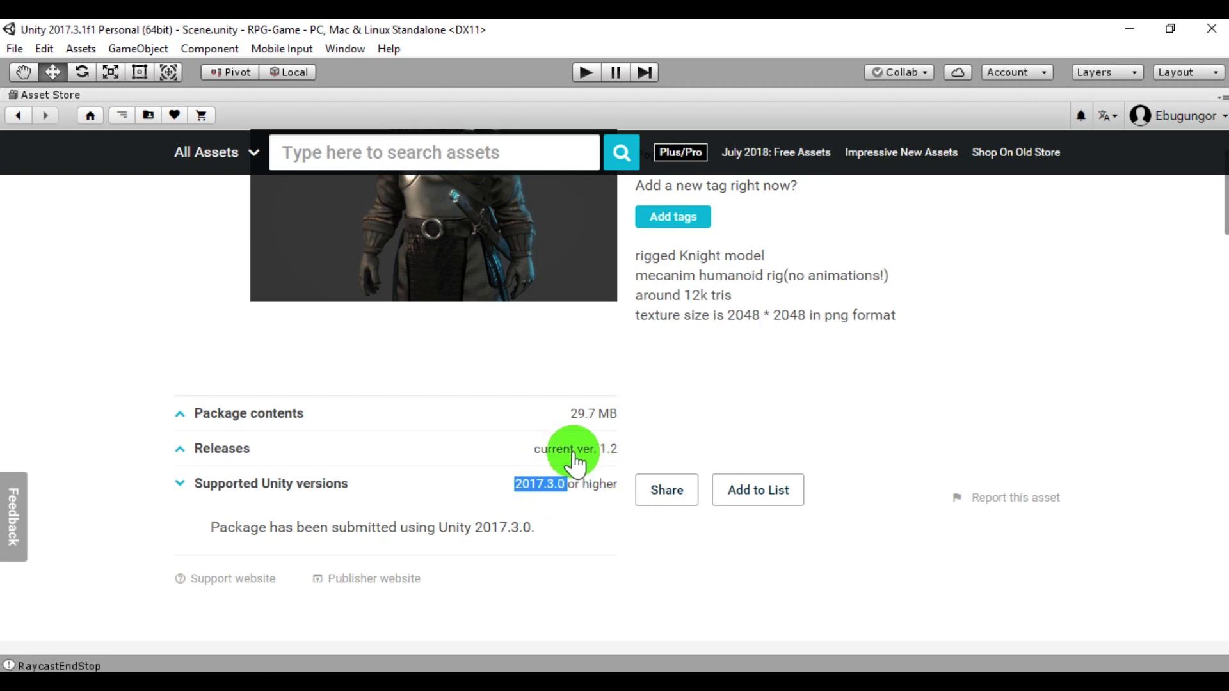
left_click_drag(555, 413, 617, 406)
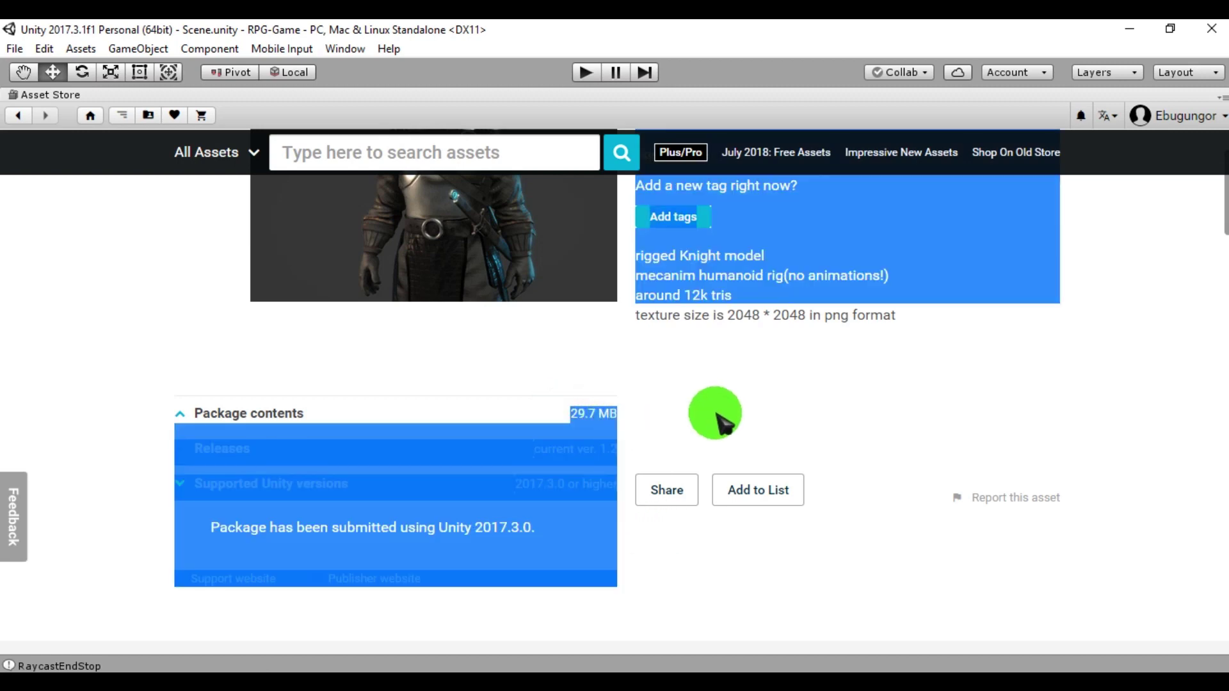
left_click(713, 412)
Step: Import the Strong Knight package into the project with all of its files included
left_click_drag(1224, 235, 1213, 192)
left_click(984, 335)
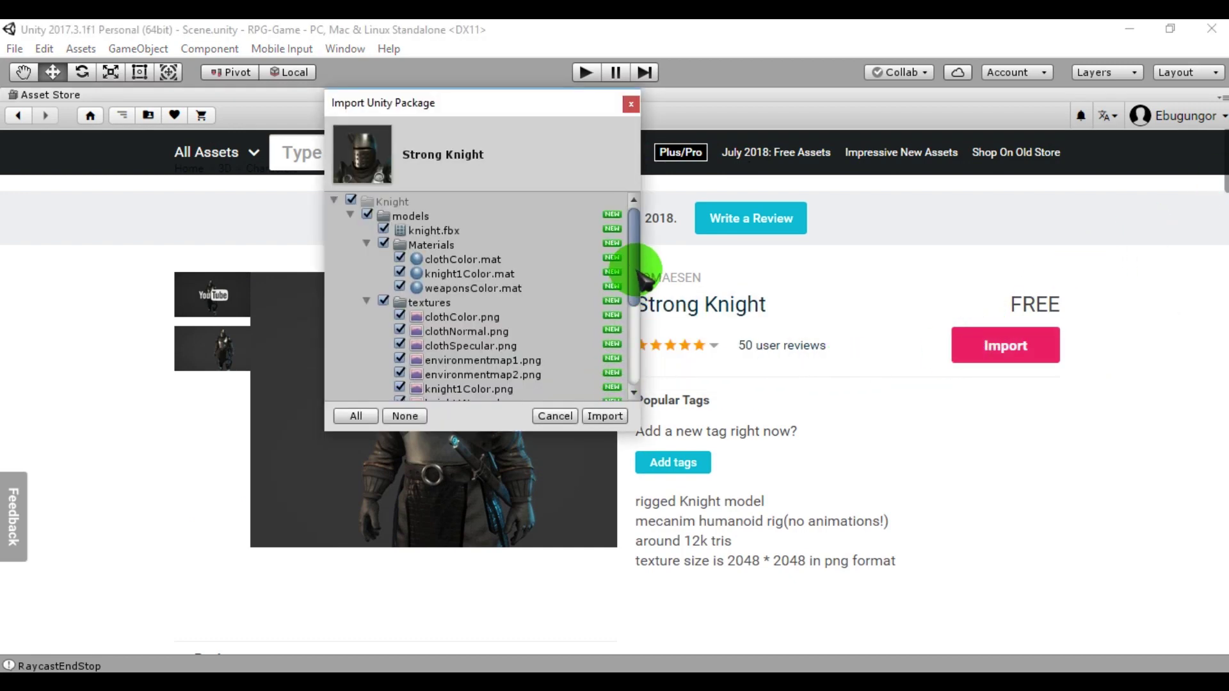
left_click_drag(635, 268, 635, 296)
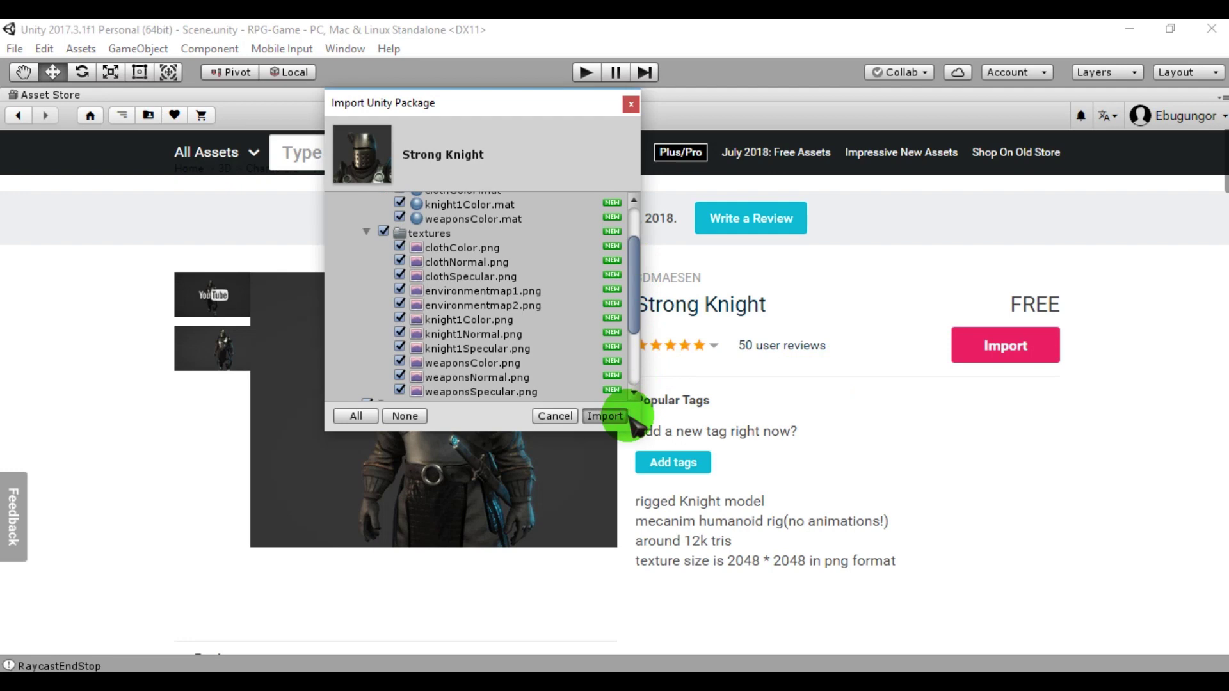
left_click(625, 417)
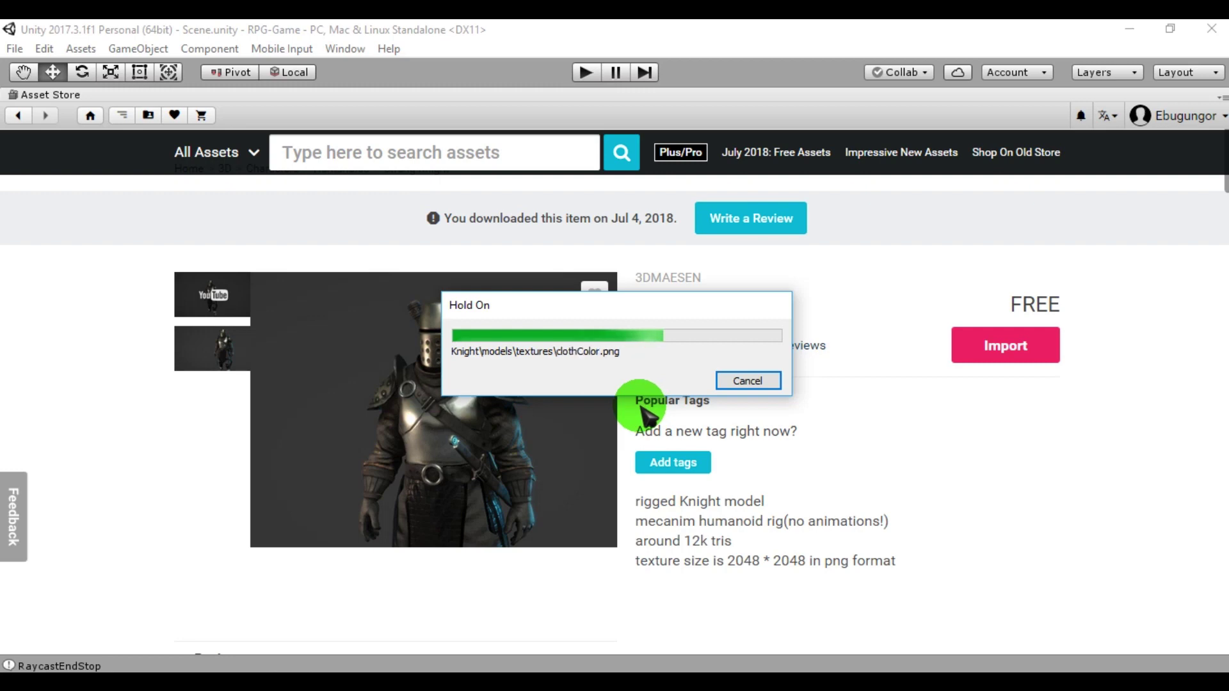
Step: Restore the Asset Store window to its normal size and open the imported Knight folder in the project assets
right_click(69, 96)
left_click(112, 130)
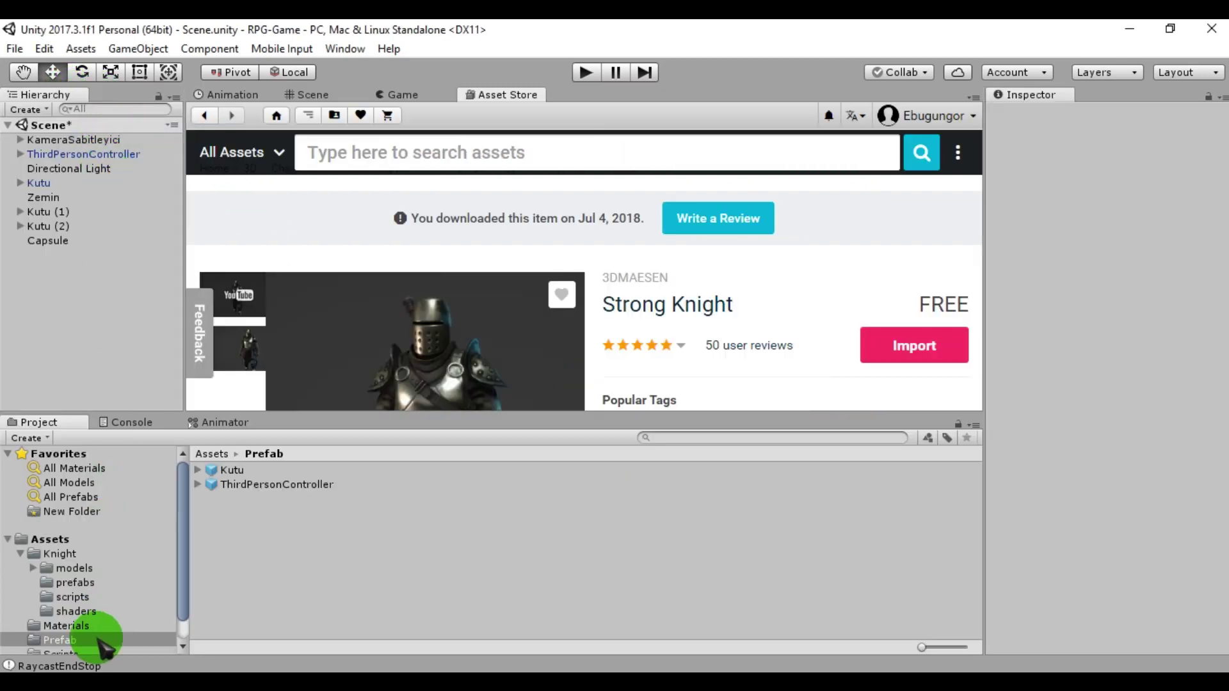
left_click(59, 557)
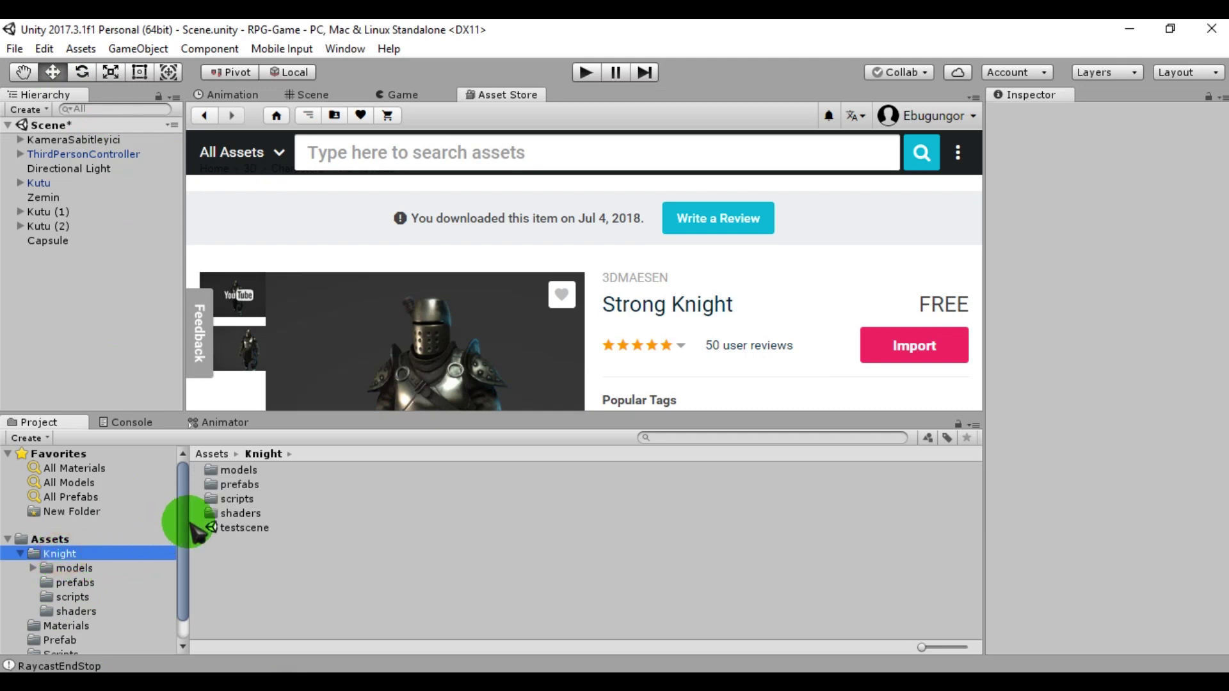
scroll(182, 522, "down", 2)
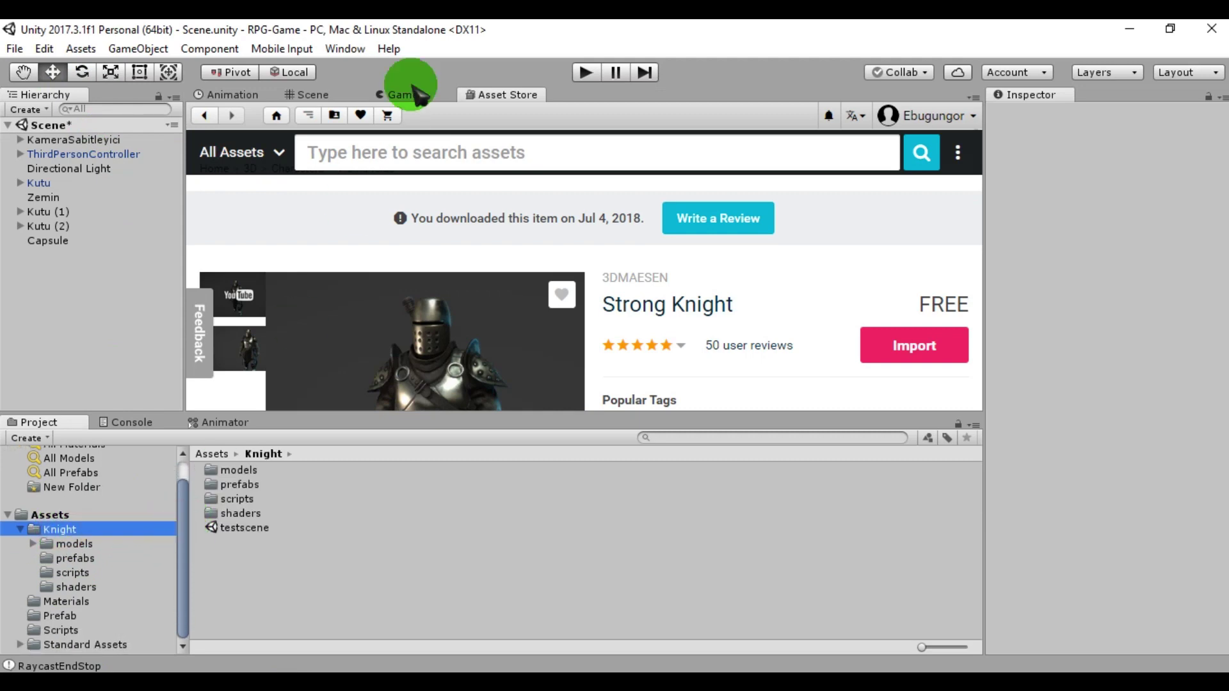
Step: Switch to the Scene view and select the ThirdPersonController object in the scene
left_click(312, 95)
left_click_drag(653, 266, 652, 267, "alt")
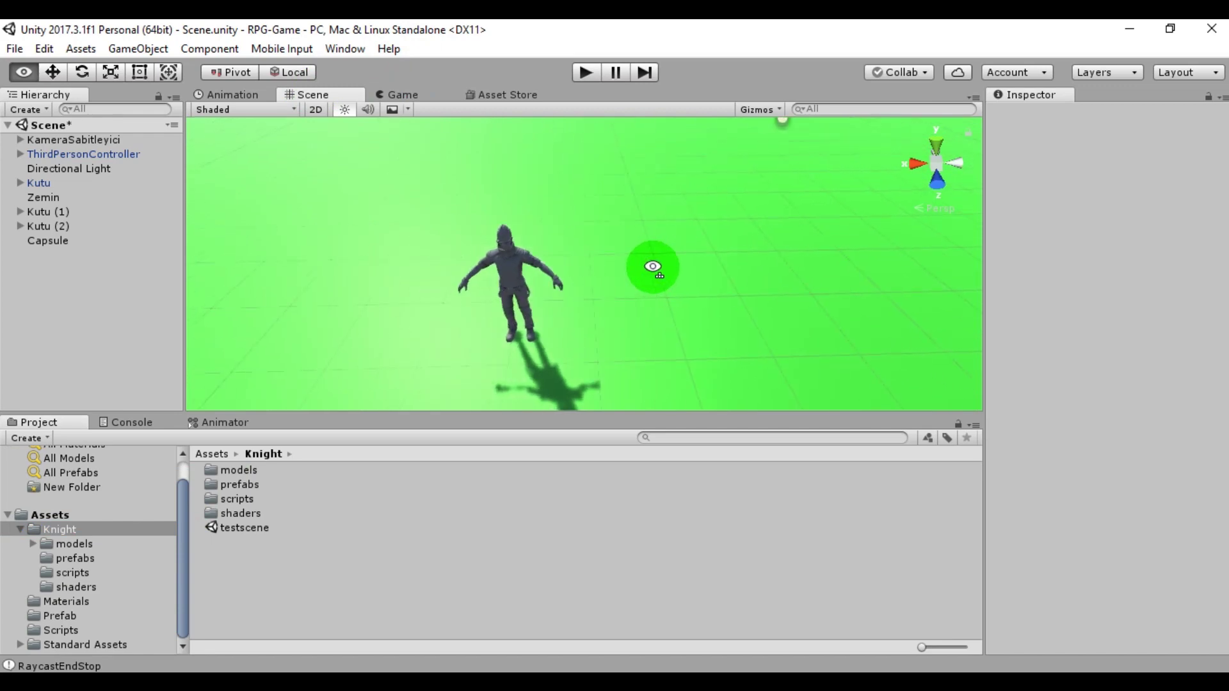
left_click(80, 156)
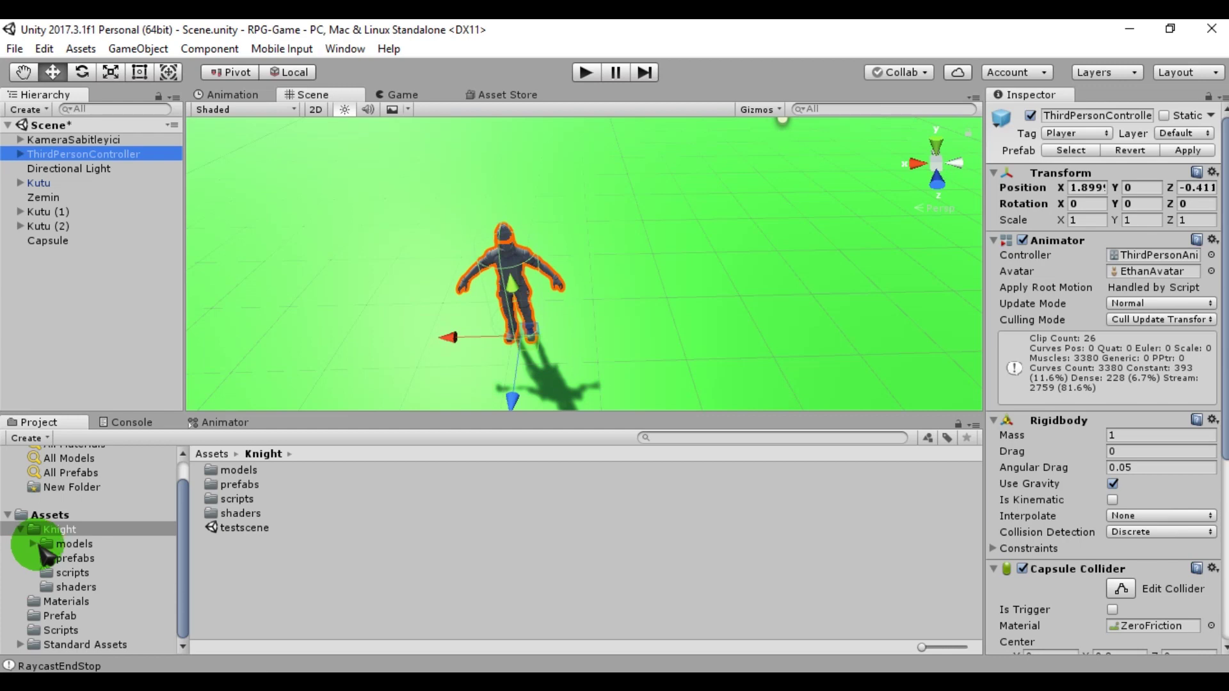
Step: Duplicate the knight model inside the Knight models folder and select the copy
left_click(72, 544)
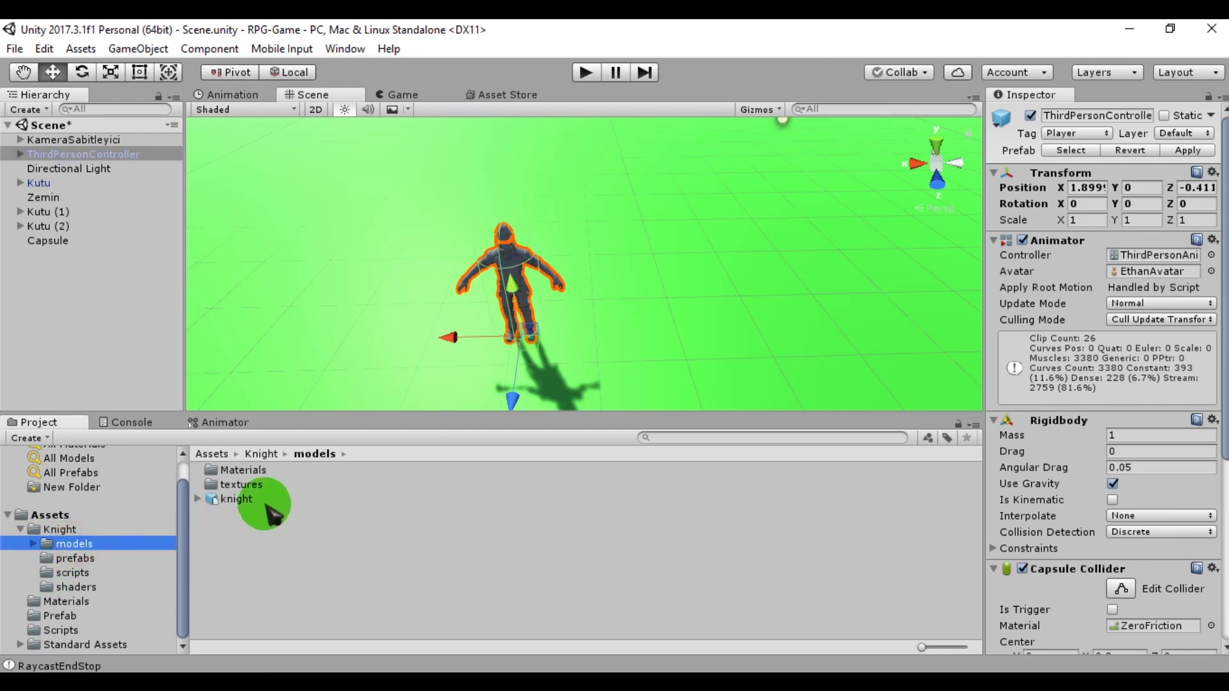
left_click(232, 500)
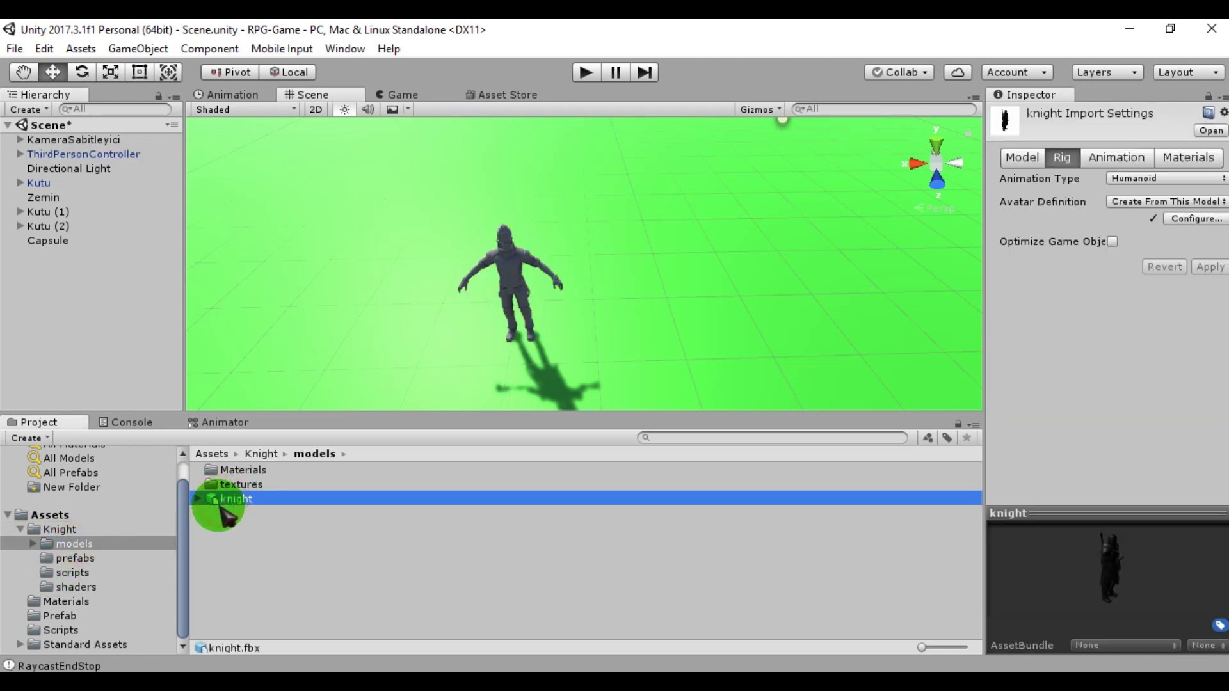
left_click(260, 548)
left_click(225, 501)
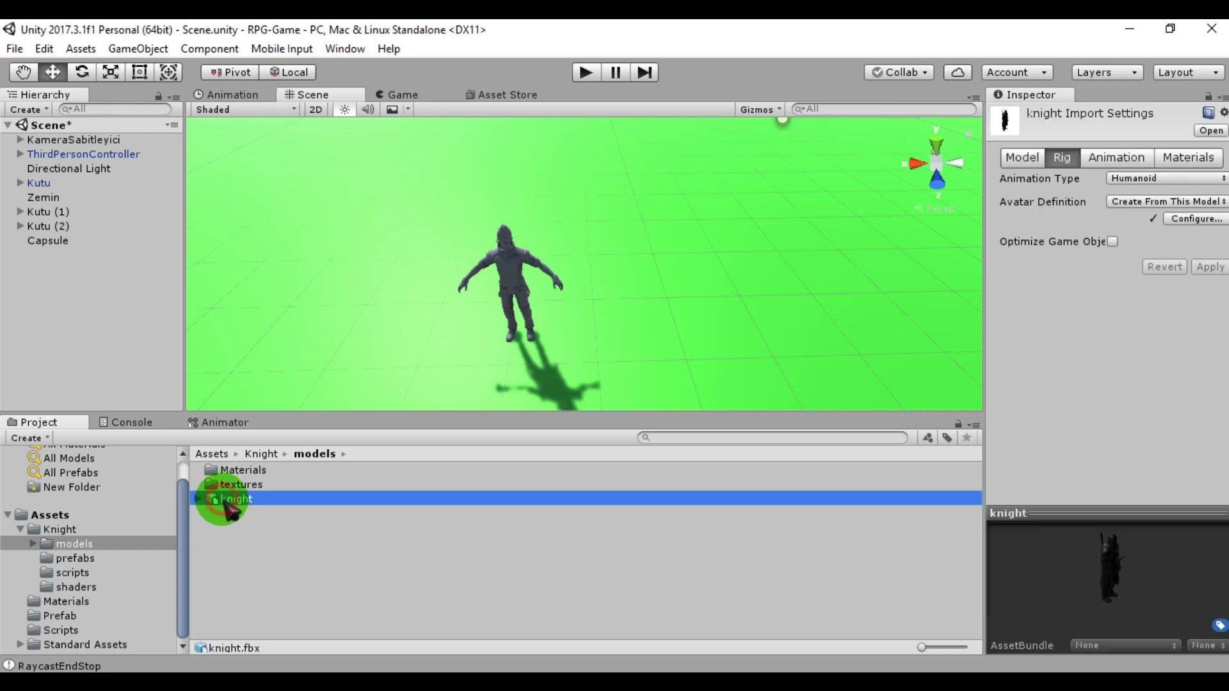
key("ctrl+d")
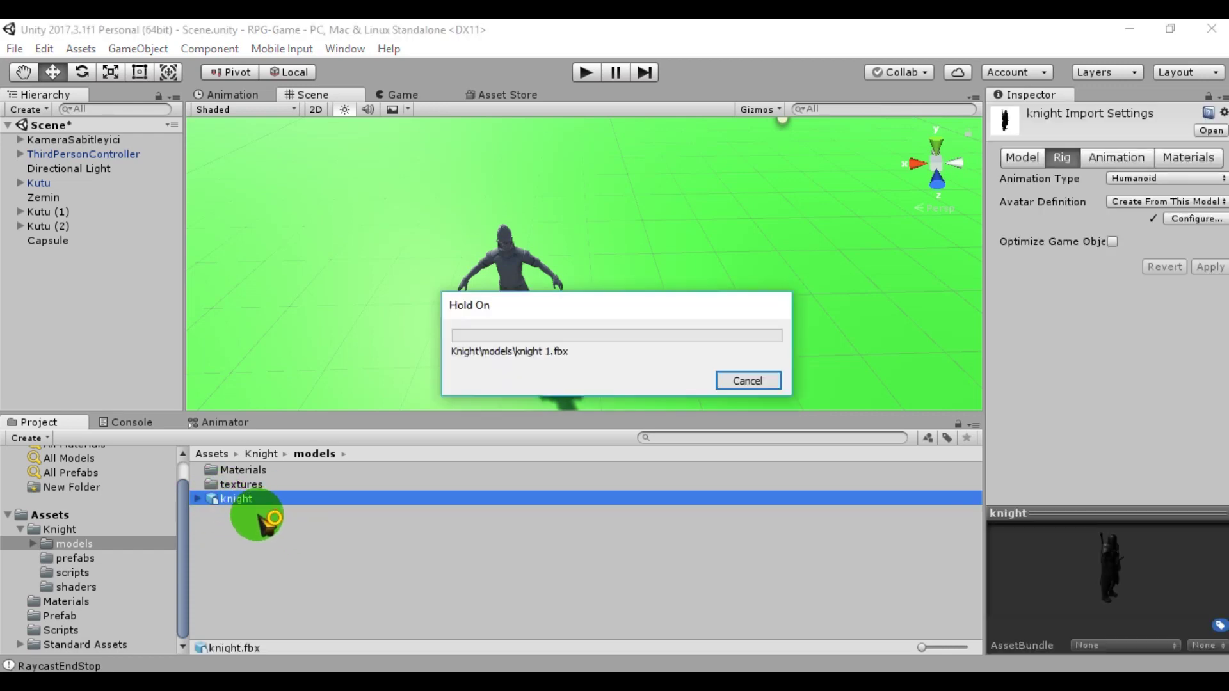
left_click(227, 501)
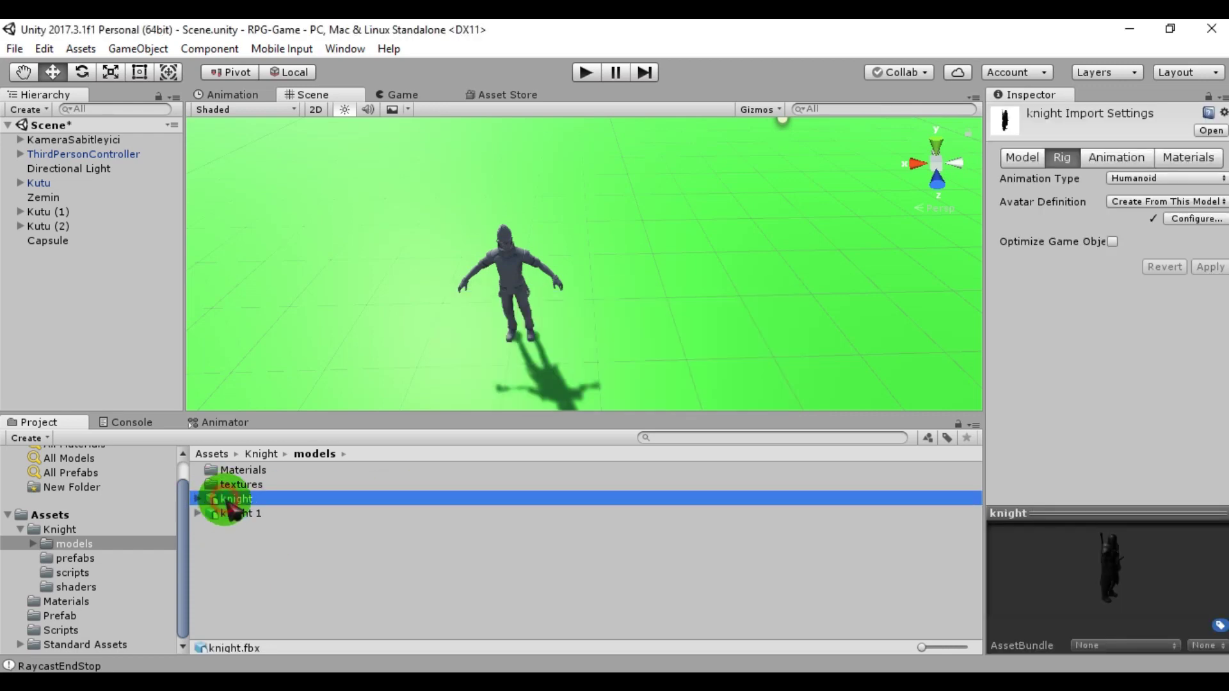
left_click(236, 514)
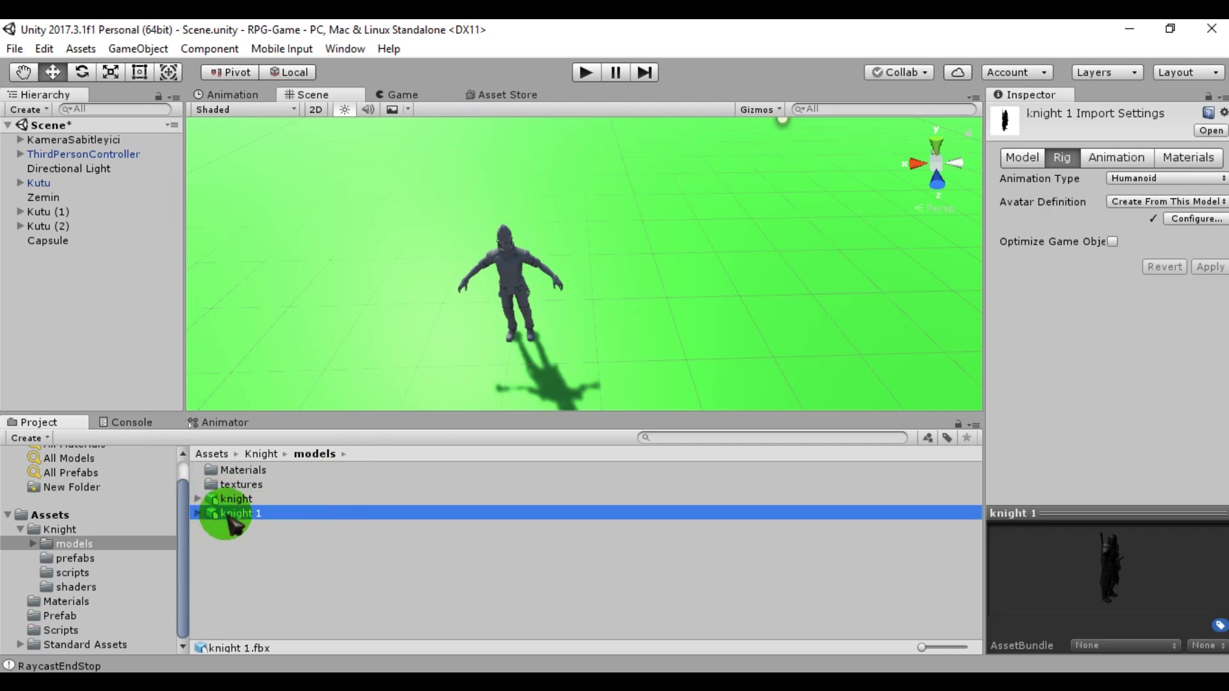
Step: Place the knight 1 model in the scene beside the third-person character and select the placed object
left_click(238, 500)
left_click(240, 514)
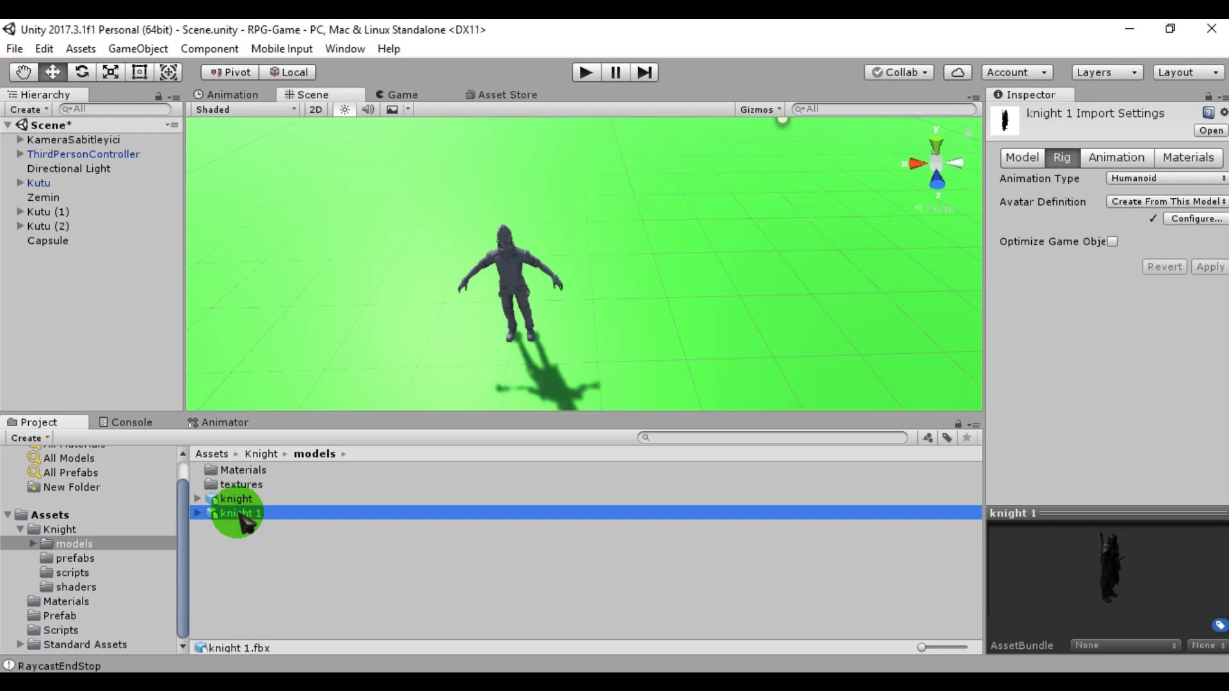
left_click(221, 501)
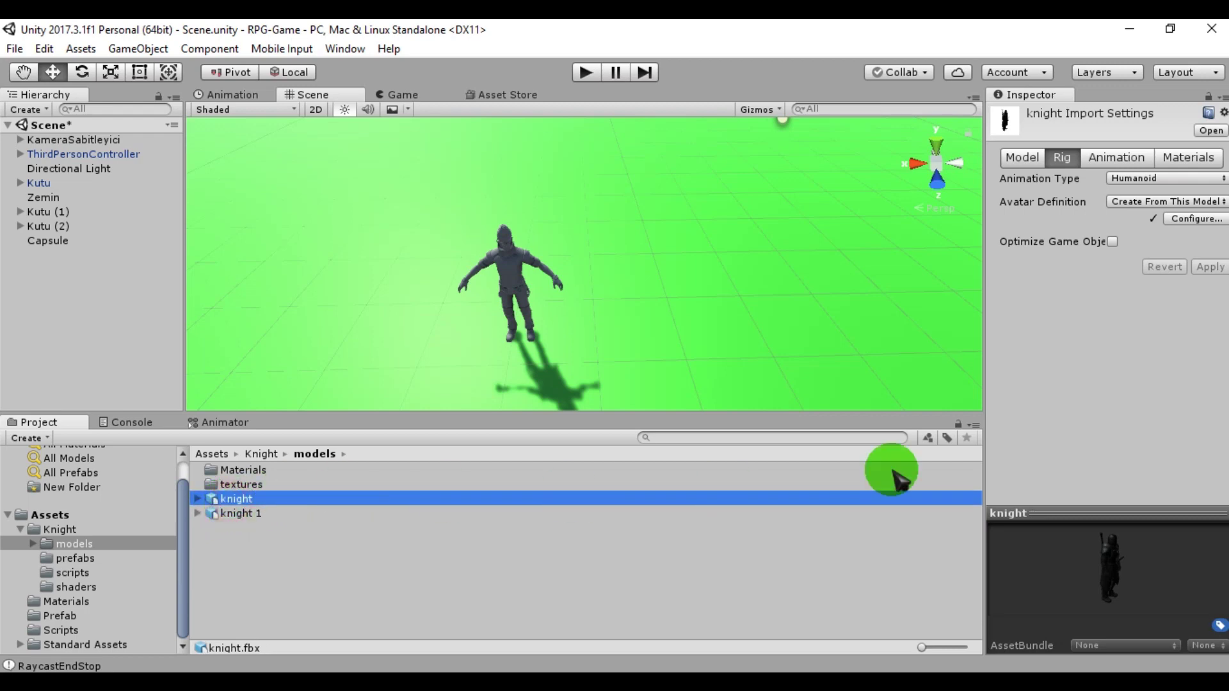
left_click_drag(233, 512, 597, 336)
left_click(234, 514)
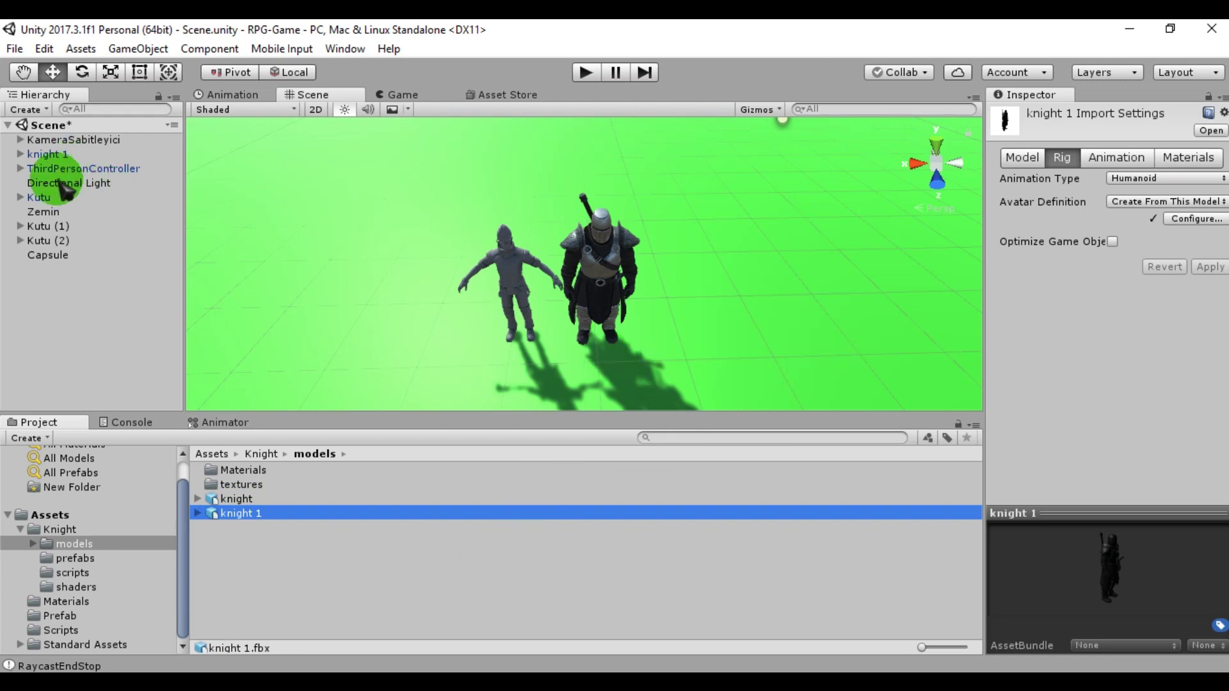
left_click(51, 154)
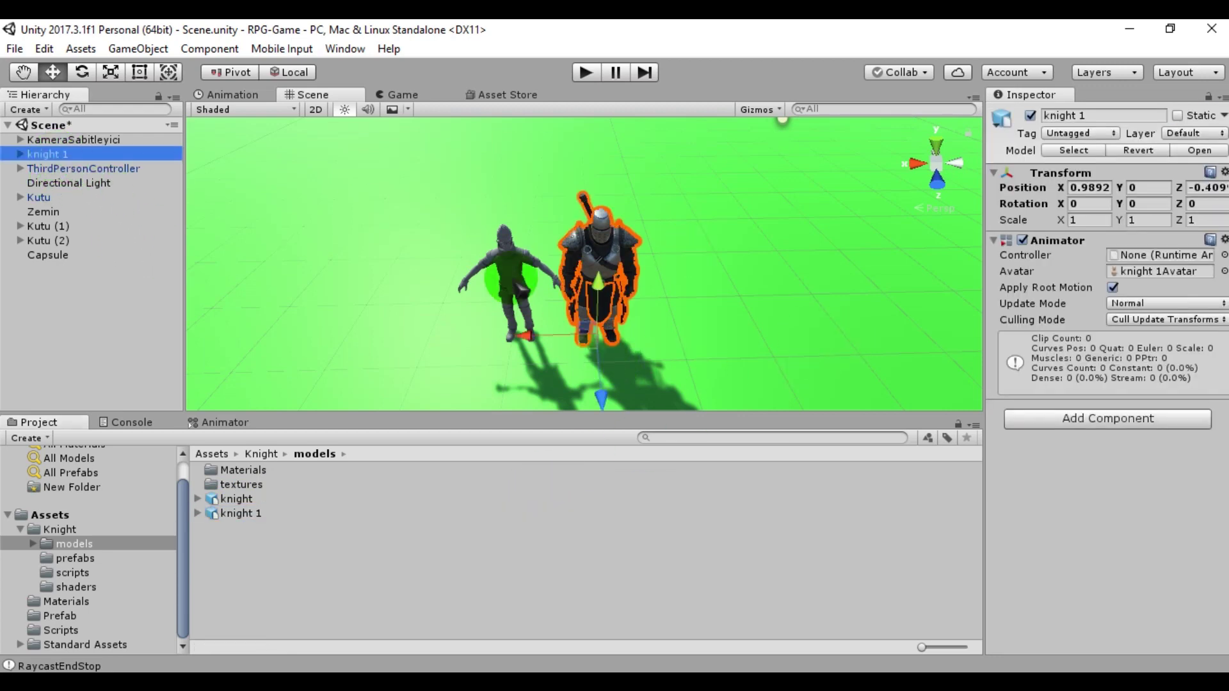
Step: Look through the Knight prefabs folder, return to the models folder and reselect the knight 1 object in the scene
left_click(86, 545)
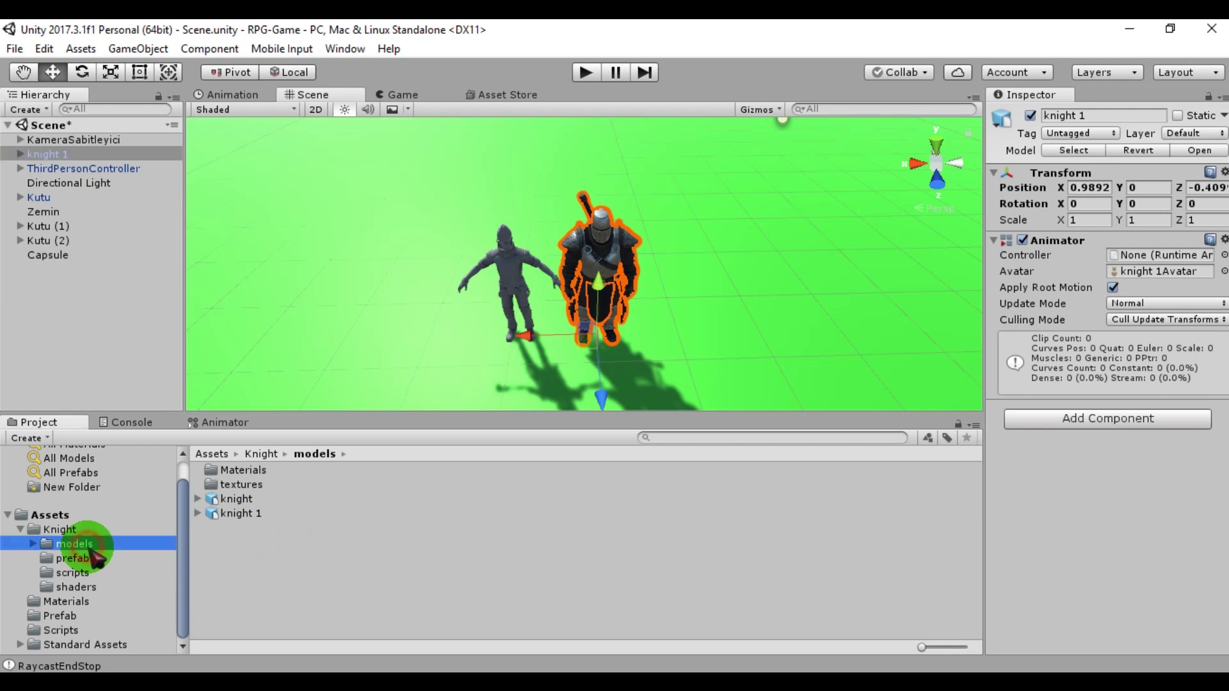
left_click(96, 558)
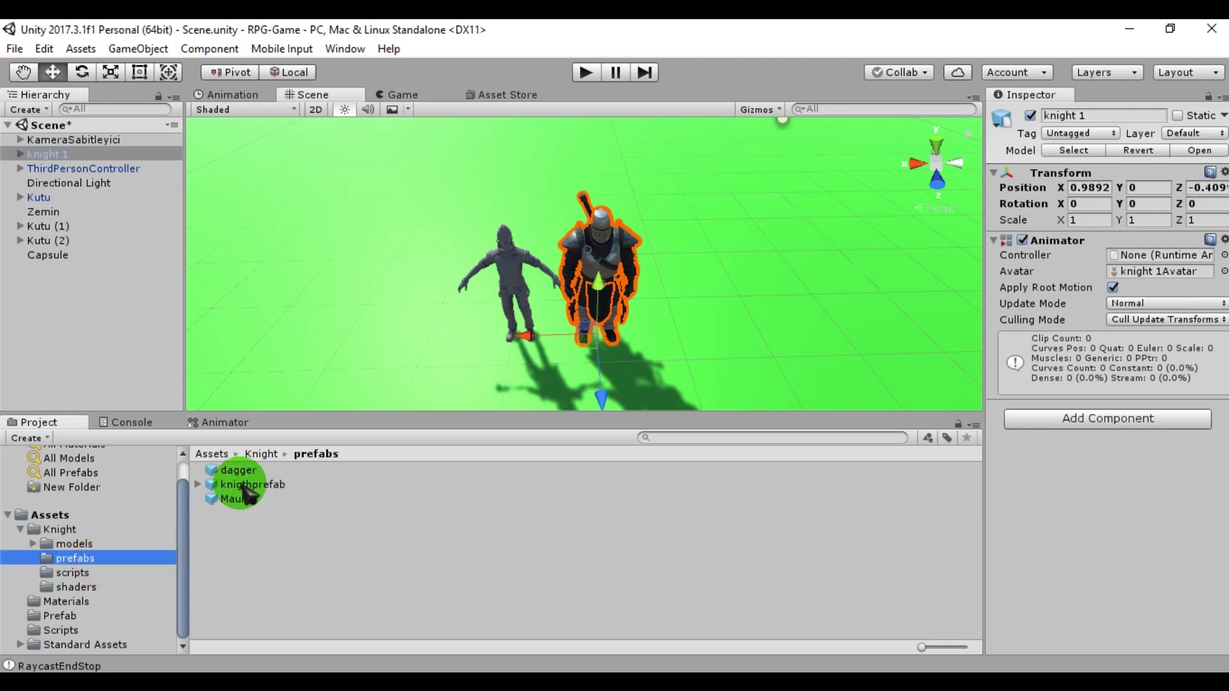
left_click(78, 545)
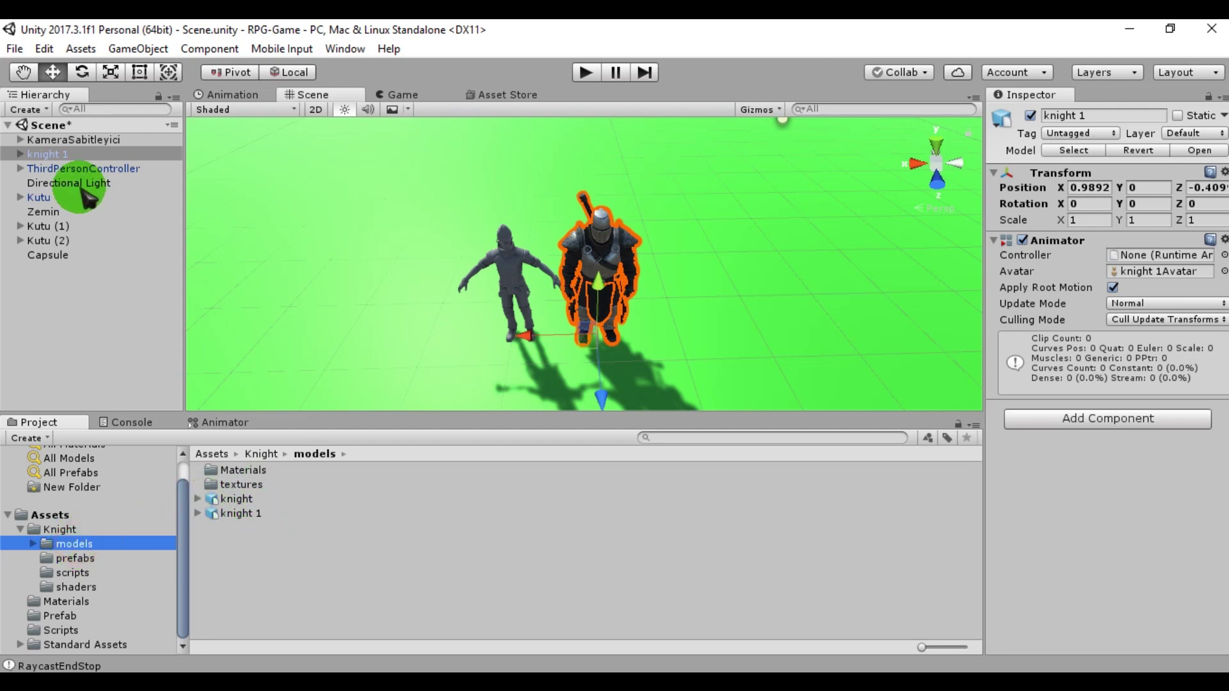
left_click(56, 155)
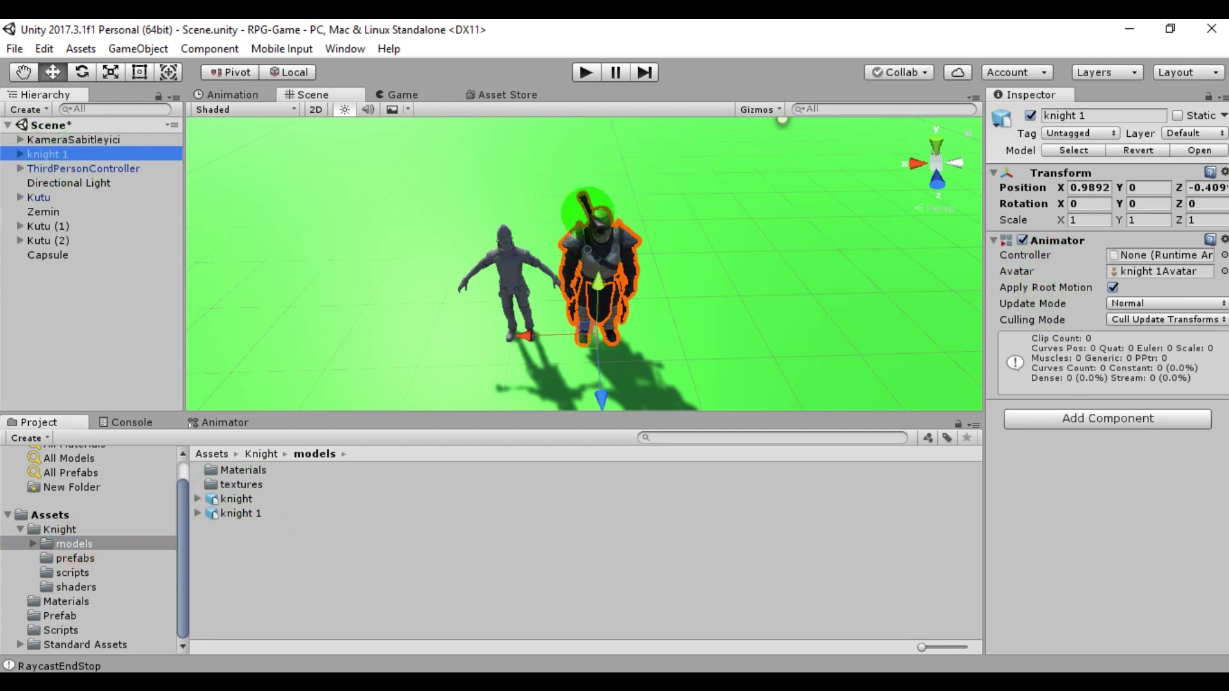
Step: Expand the knight 1 model asset and inspect its body, cloth, dagger and daggercase meshes
left_click(198, 513)
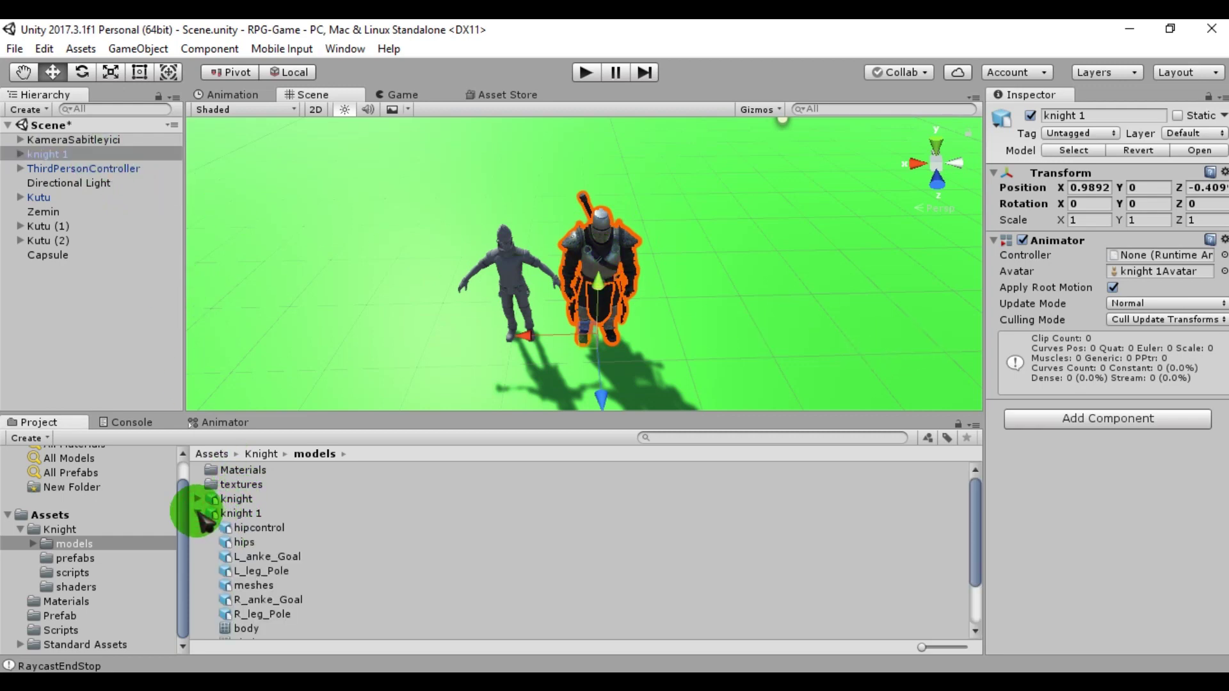
left_click_drag(976, 516, 947, 537)
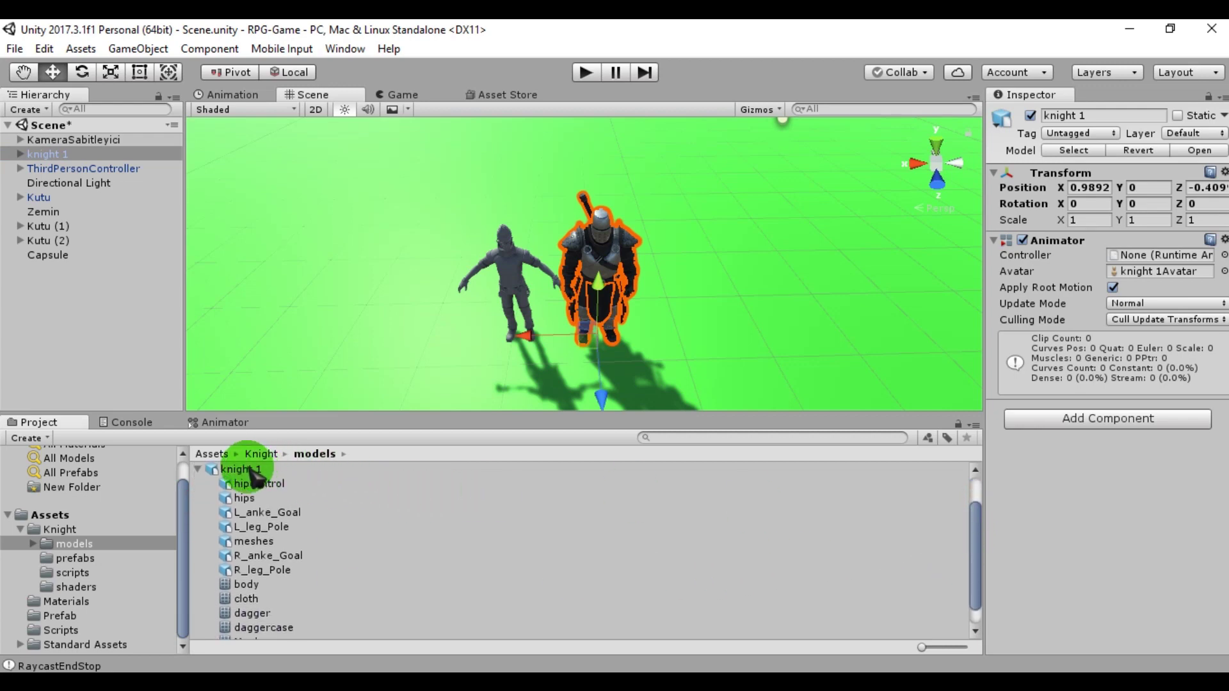
scroll(253, 477, "up", 1)
left_click(243, 482)
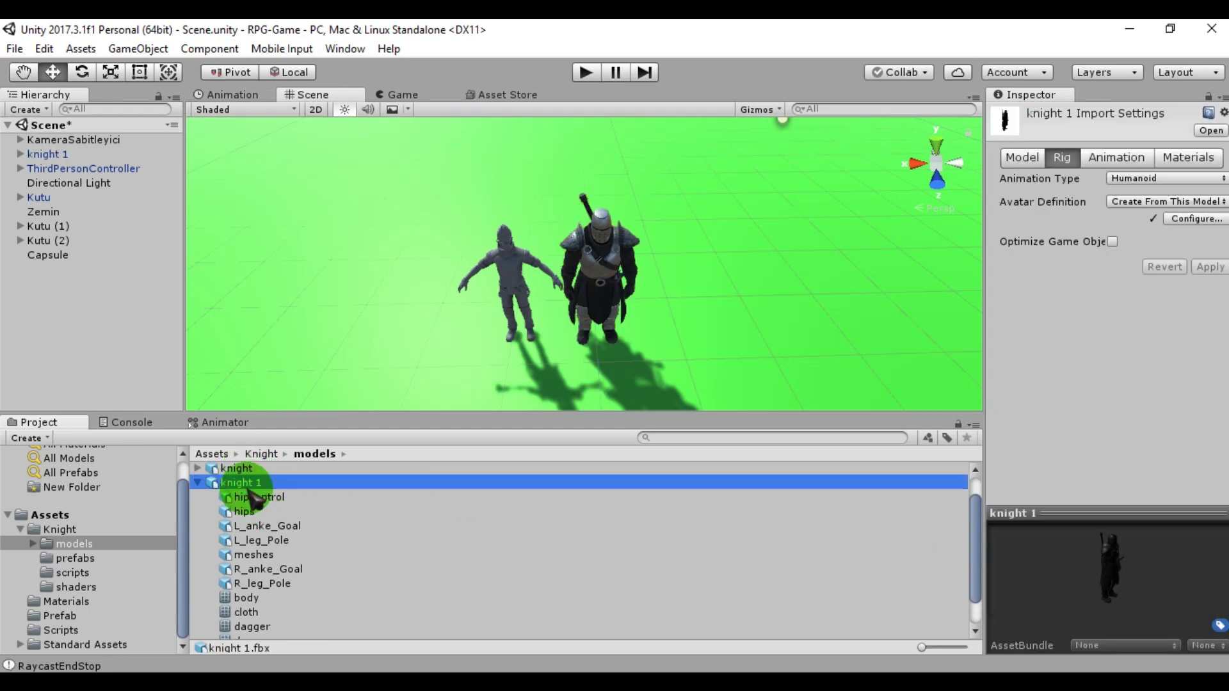
scroll(787, 569, "down", 2)
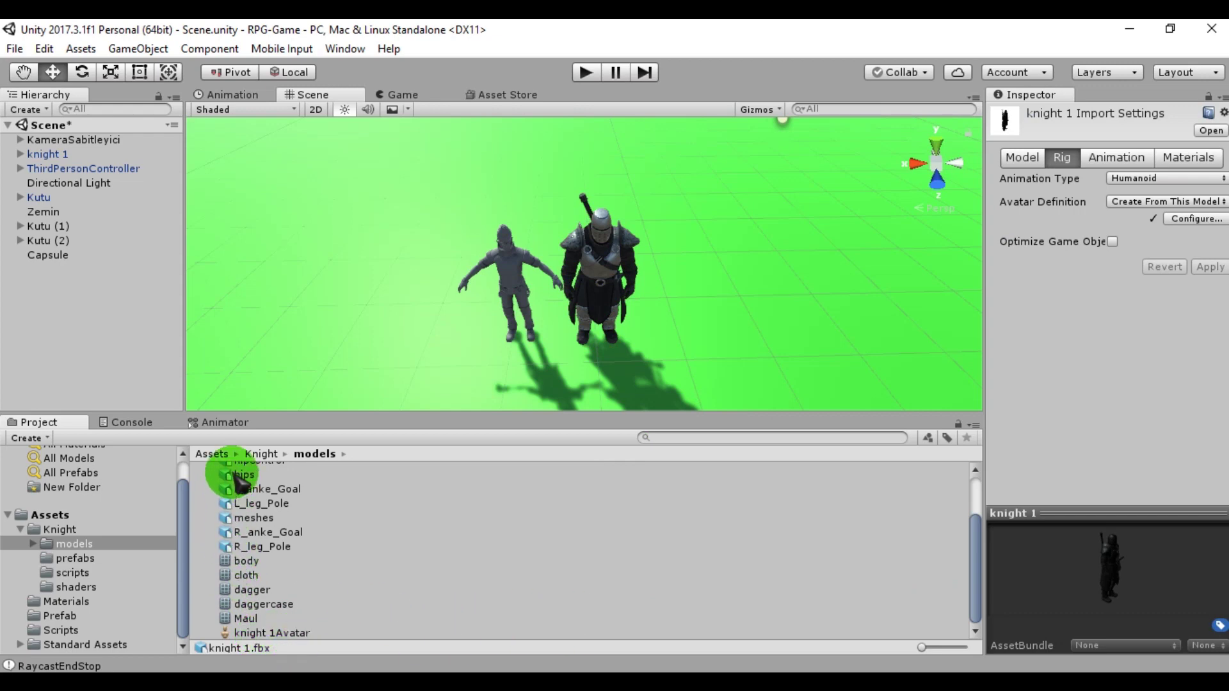
left_click(252, 562)
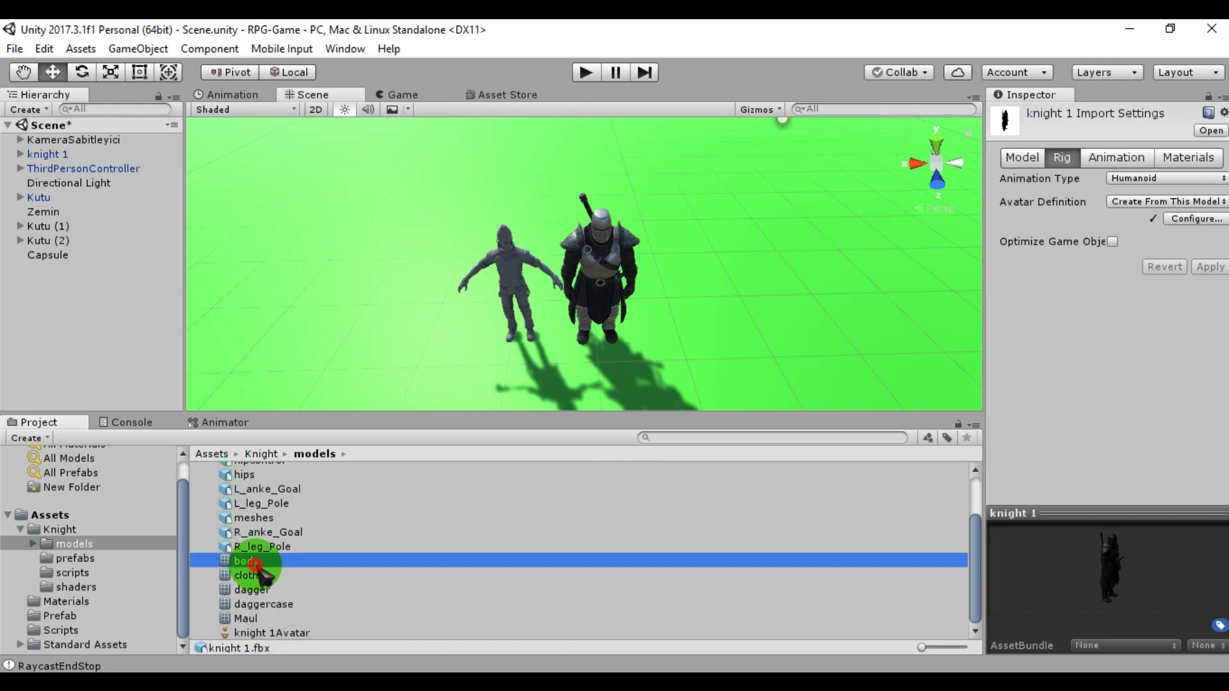
left_click(249, 574)
left_click(253, 589)
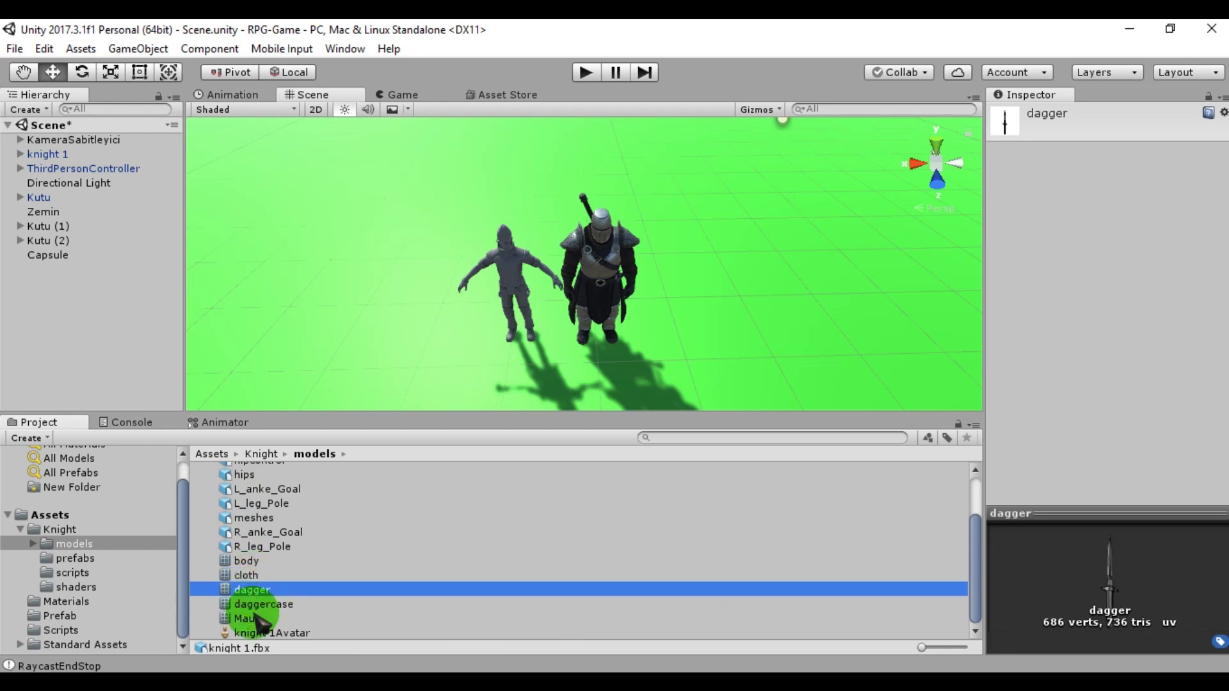
left_click(256, 608)
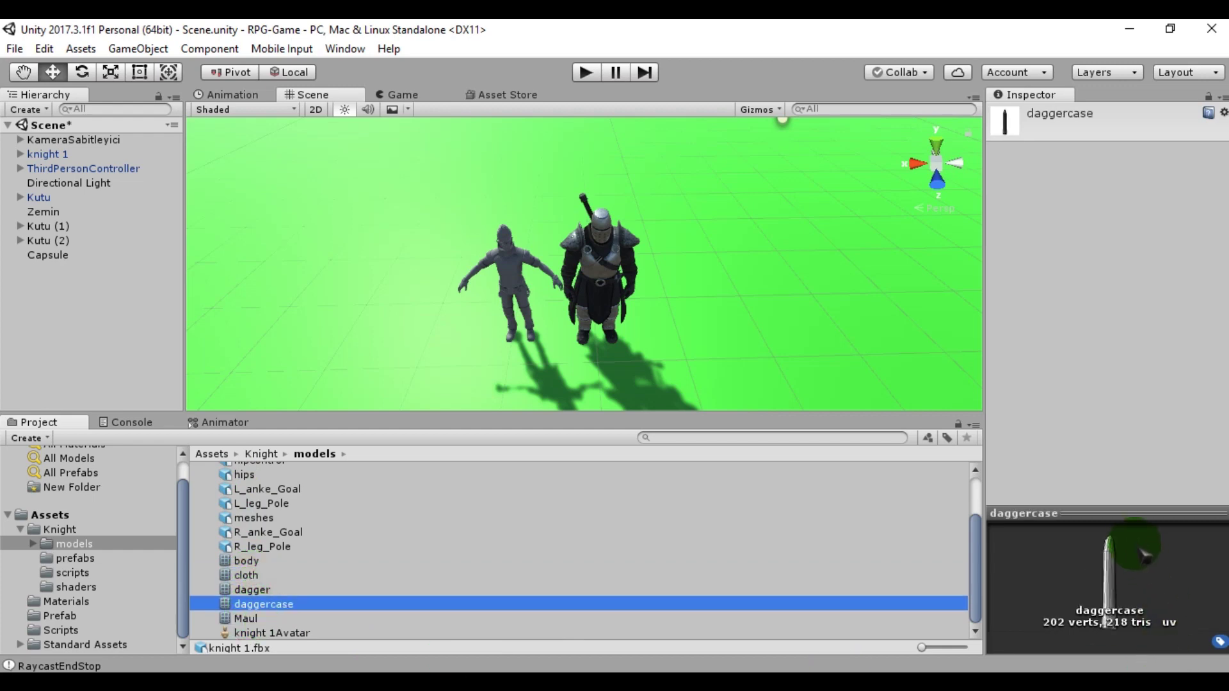
Step: Enlarge the asset preview, inspect the L_leg_Pole and hips parts, and view the whole knight 1 model
left_click_drag(1125, 512, 1126, 430)
left_click(272, 502)
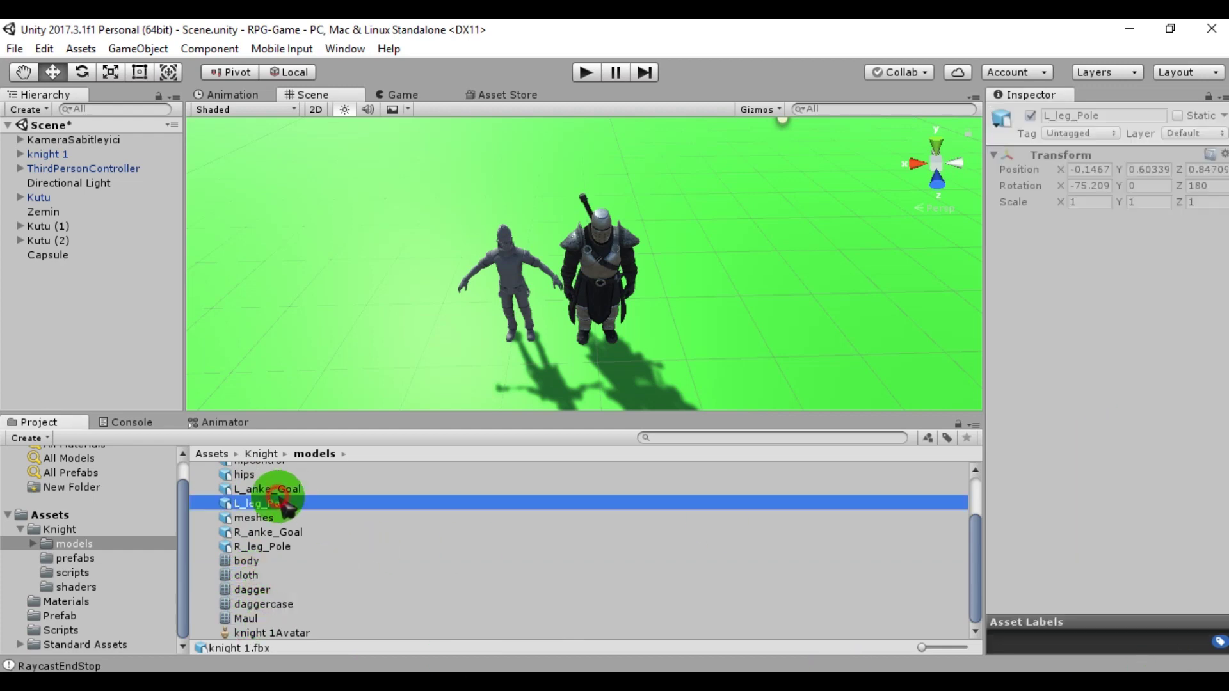
left_click(256, 477)
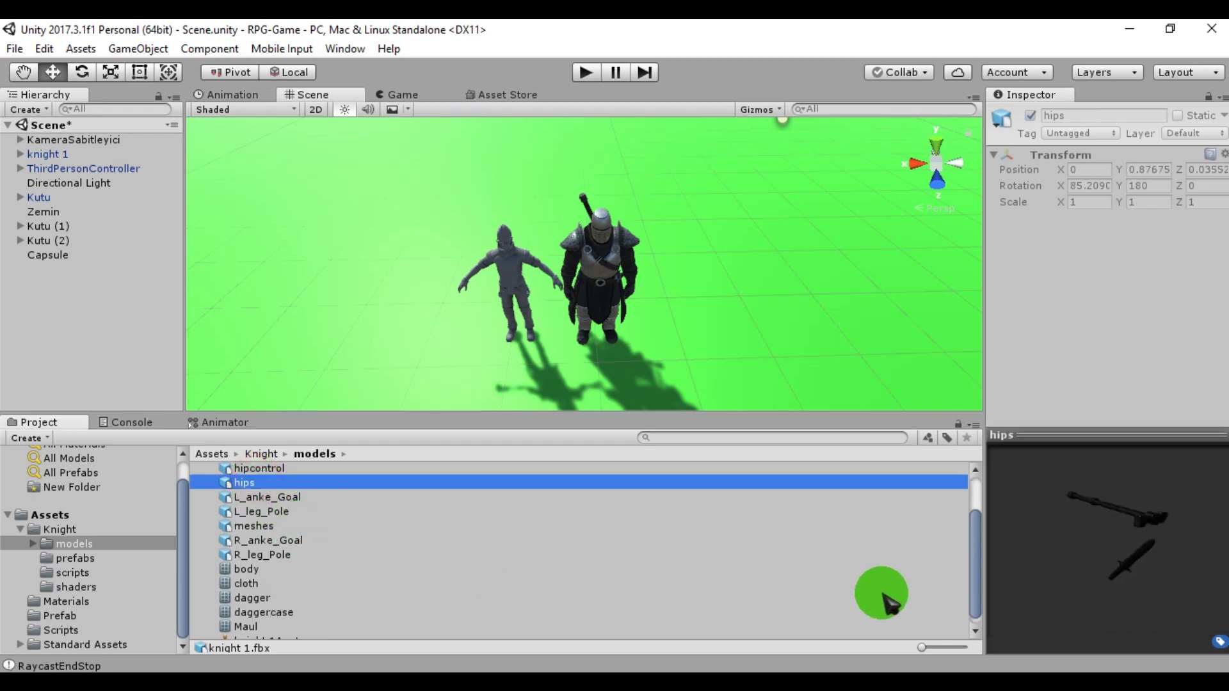
left_click_drag(977, 581, 972, 549)
left_click(233, 502)
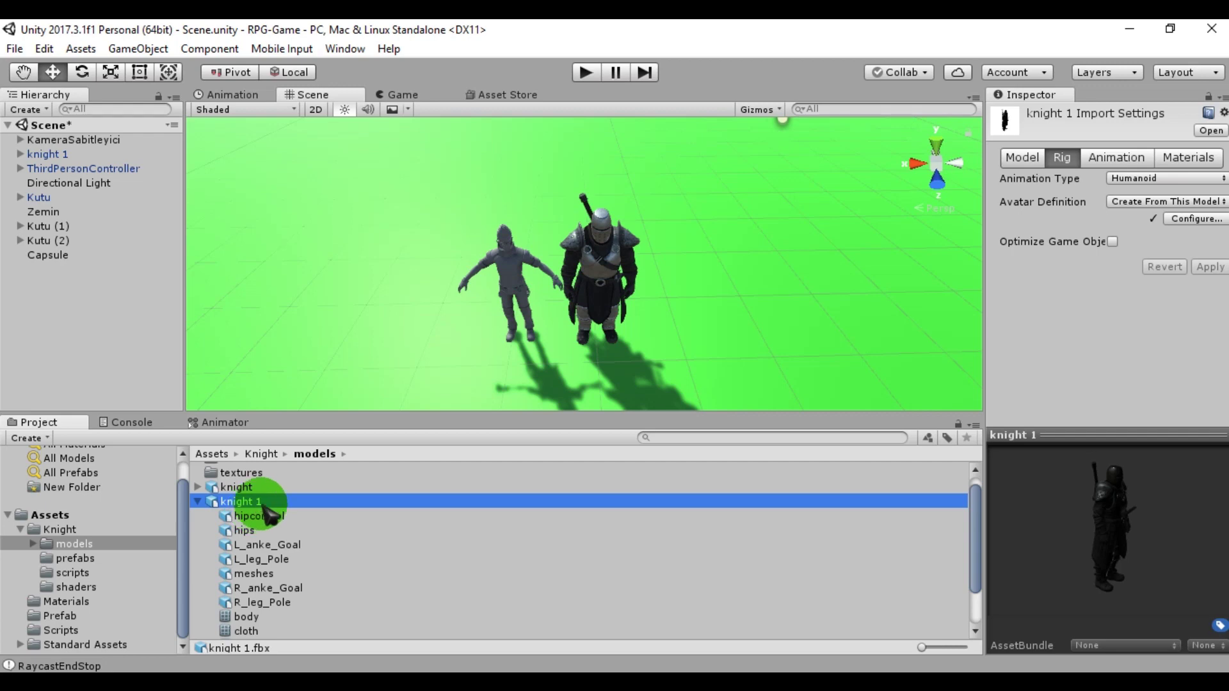
Step: Check knight 1's model and rig import settings, then open its avatar configuration, saving the modified scene
left_click(1037, 160)
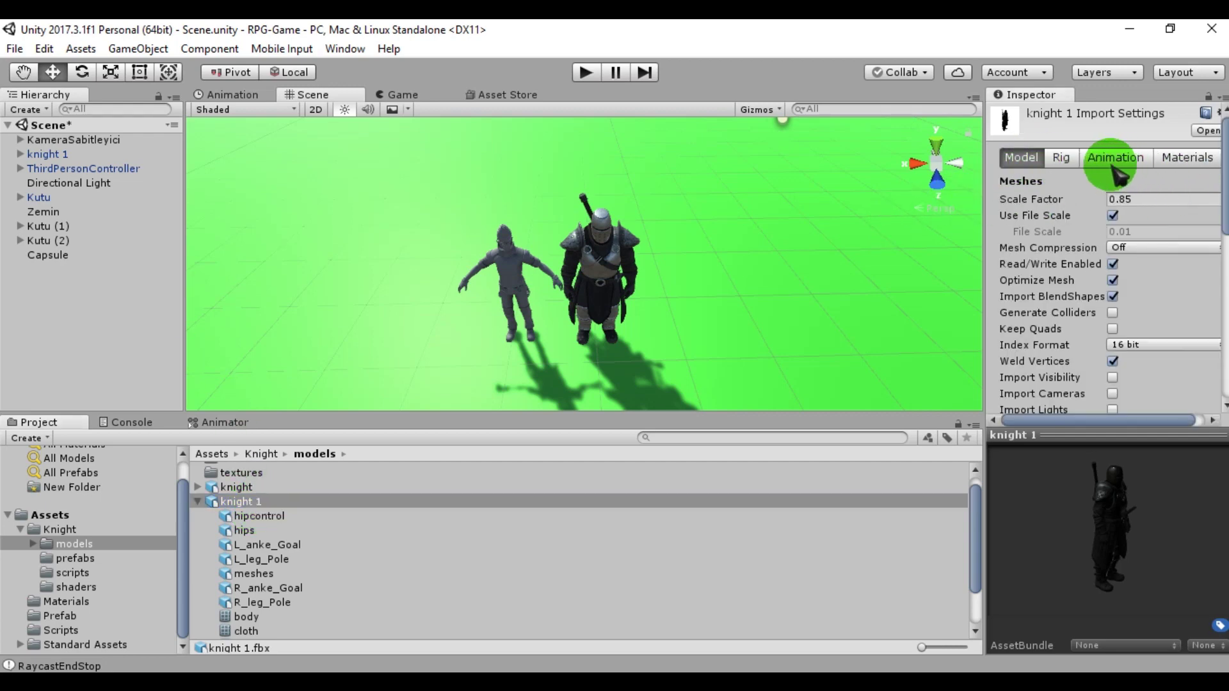
left_click(1056, 159)
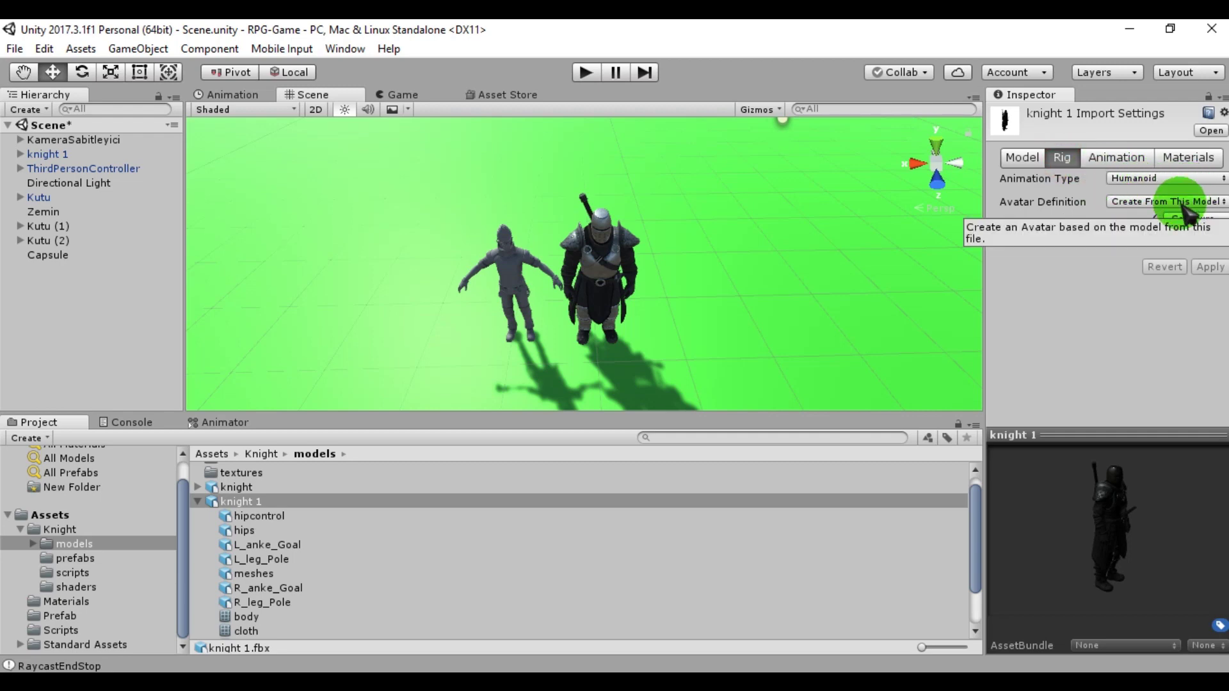
left_click(1182, 203)
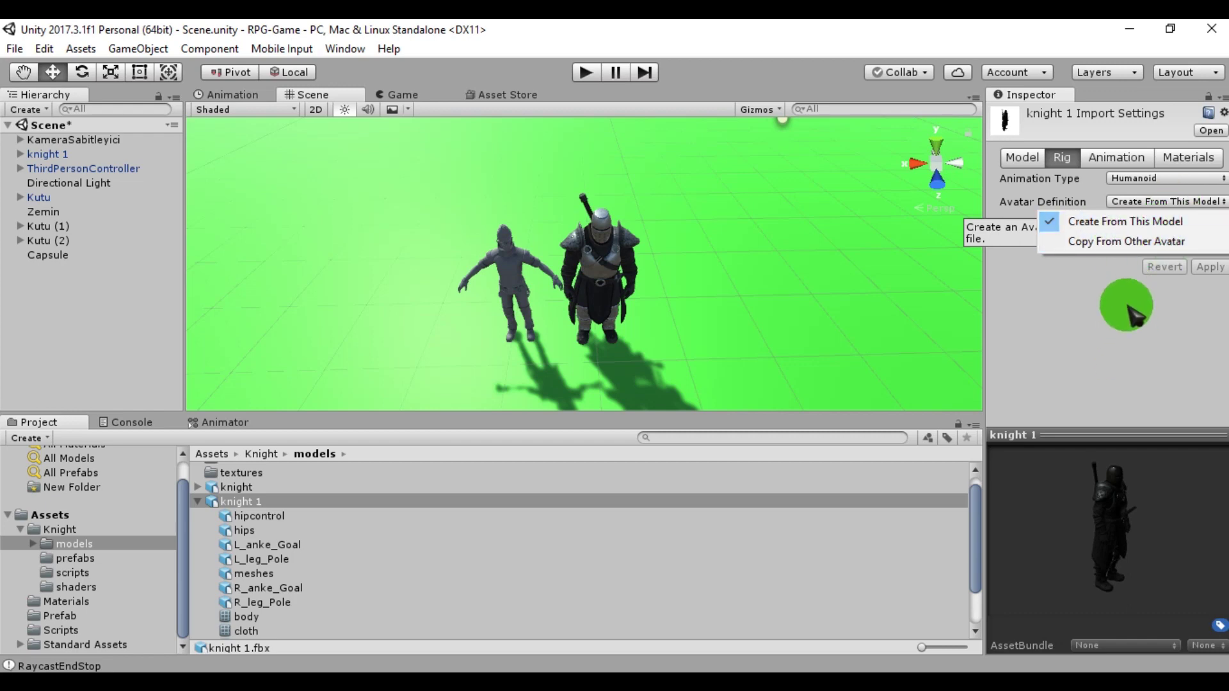
left_click(1139, 270)
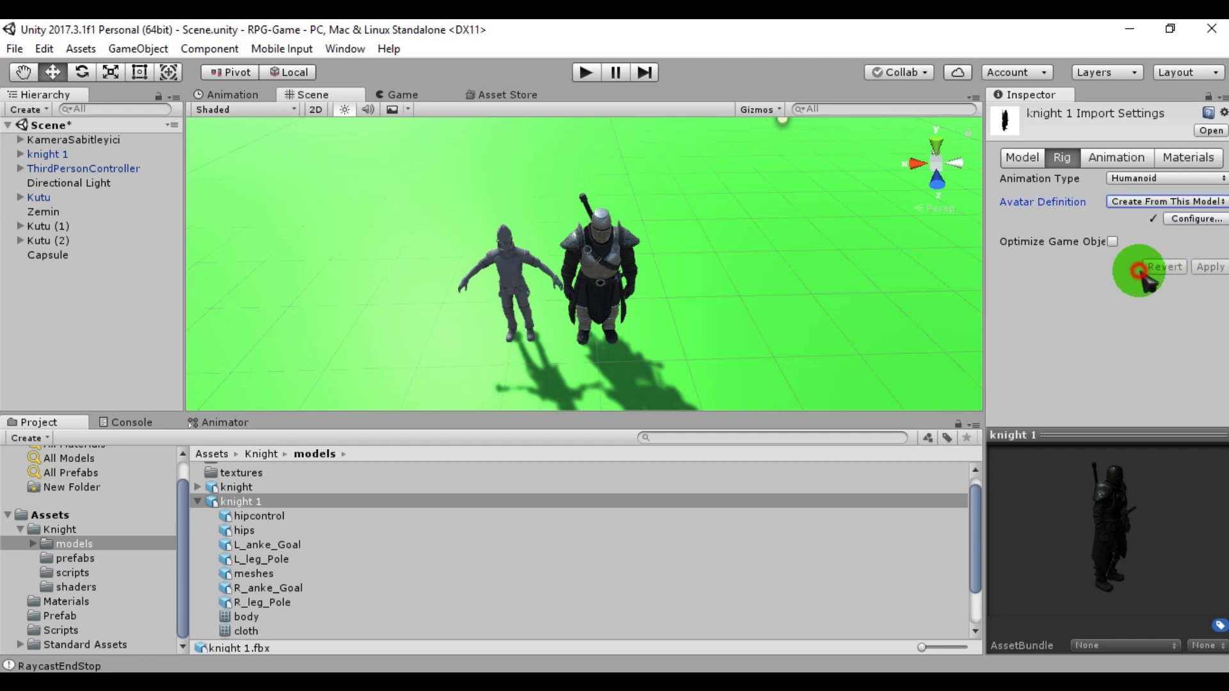
left_click(1210, 220)
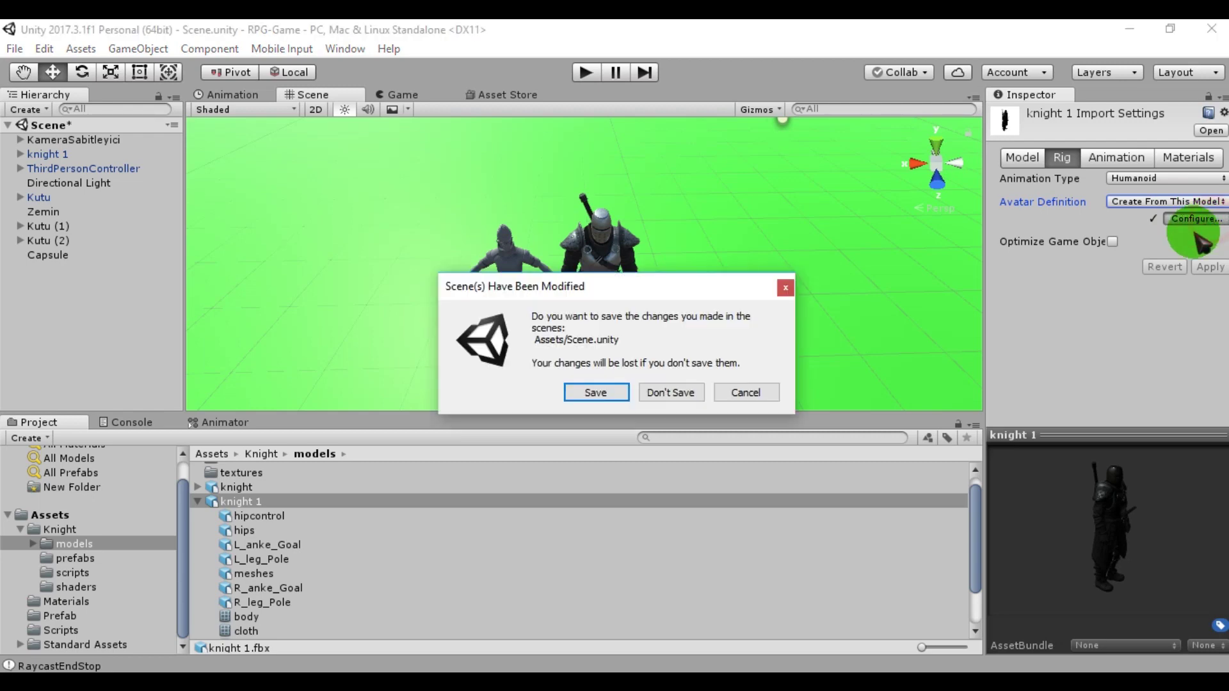
left_click(595, 392)
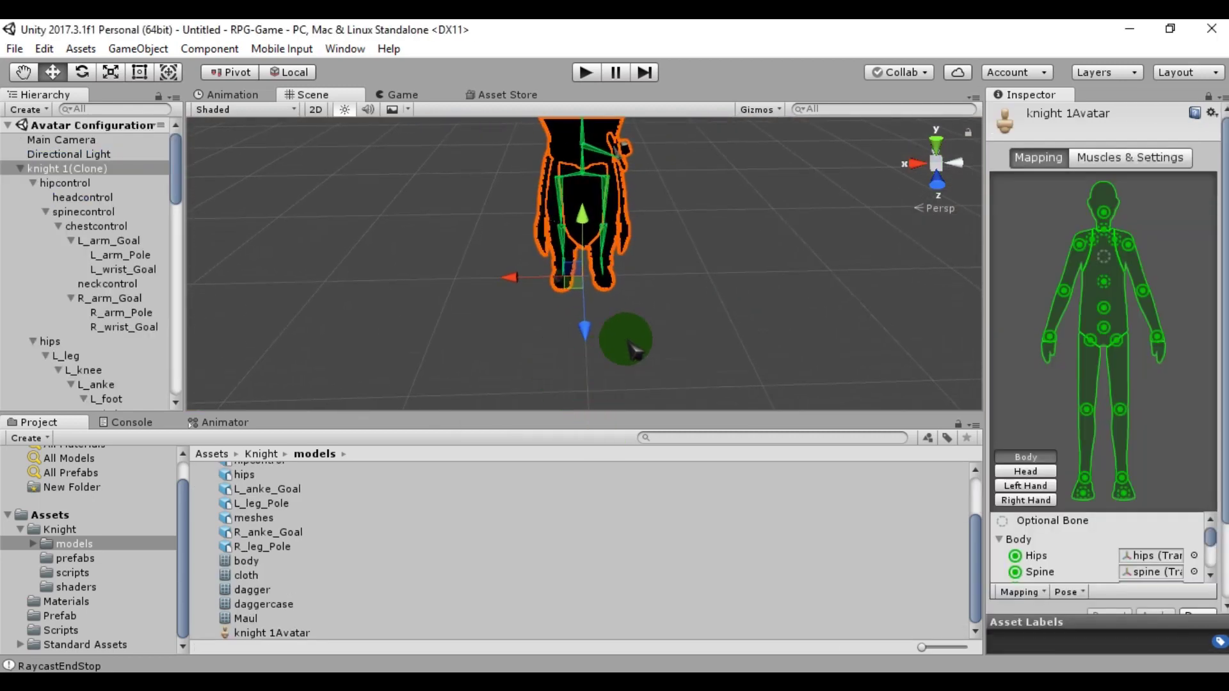
Step: Examine the knight avatar's body bone mapping, including the right foot bone, and close the avatar configuration
left_click_drag(633, 349, 637, 199, "alt")
scroll(1208, 412, "down", 3)
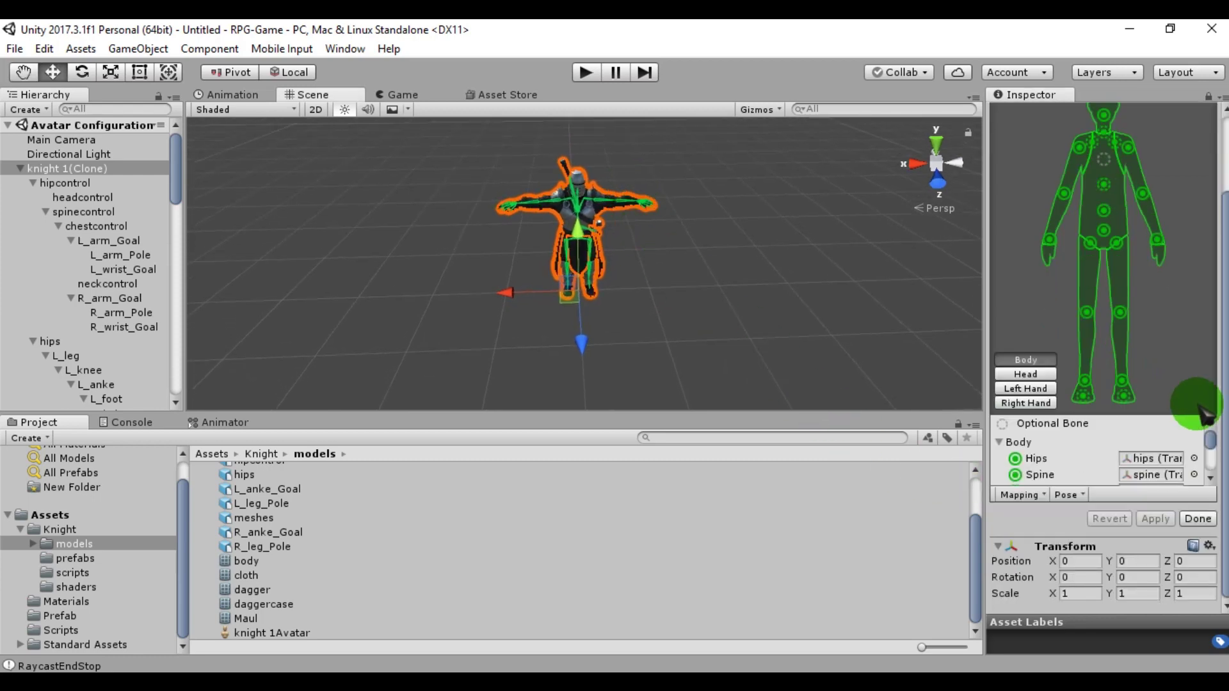
scroll(1184, 242, "up", 3)
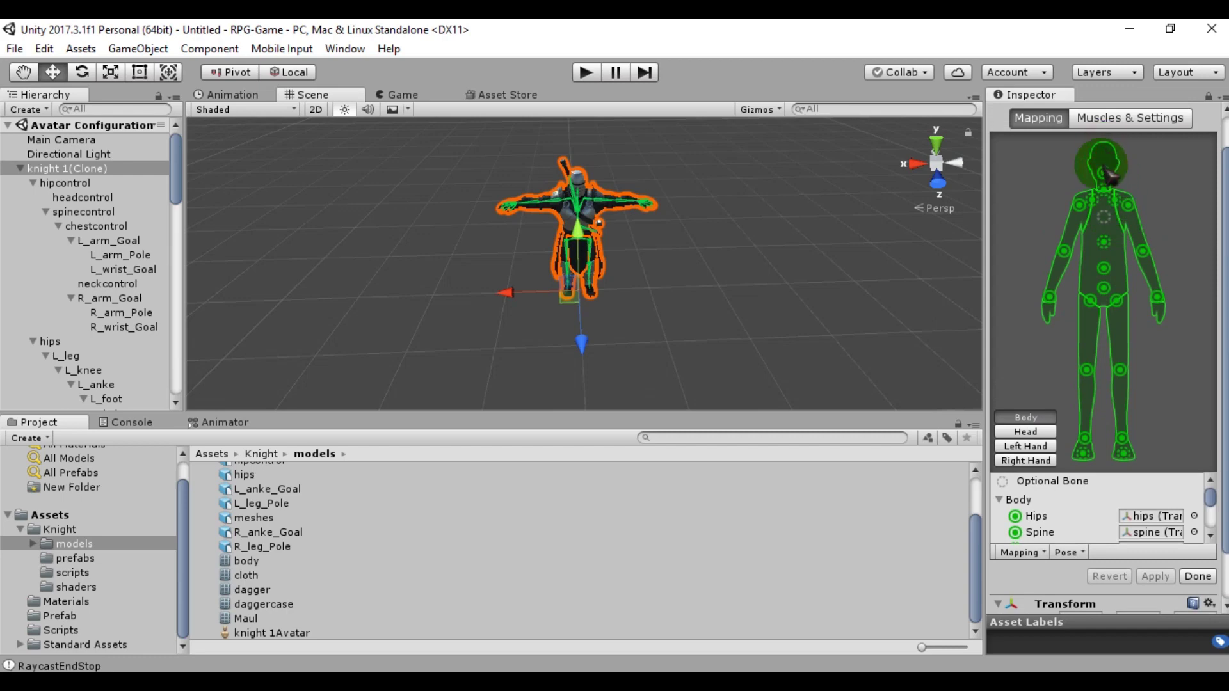
scroll(1203, 218, "down", 3)
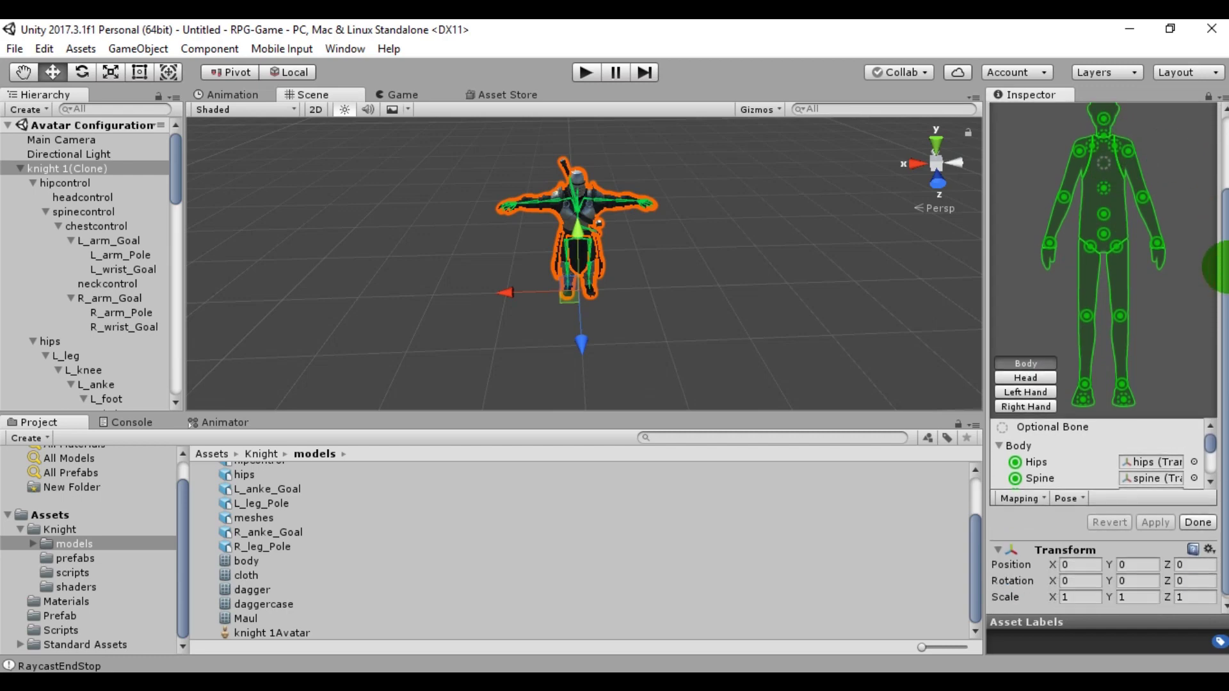
left_click(1083, 394)
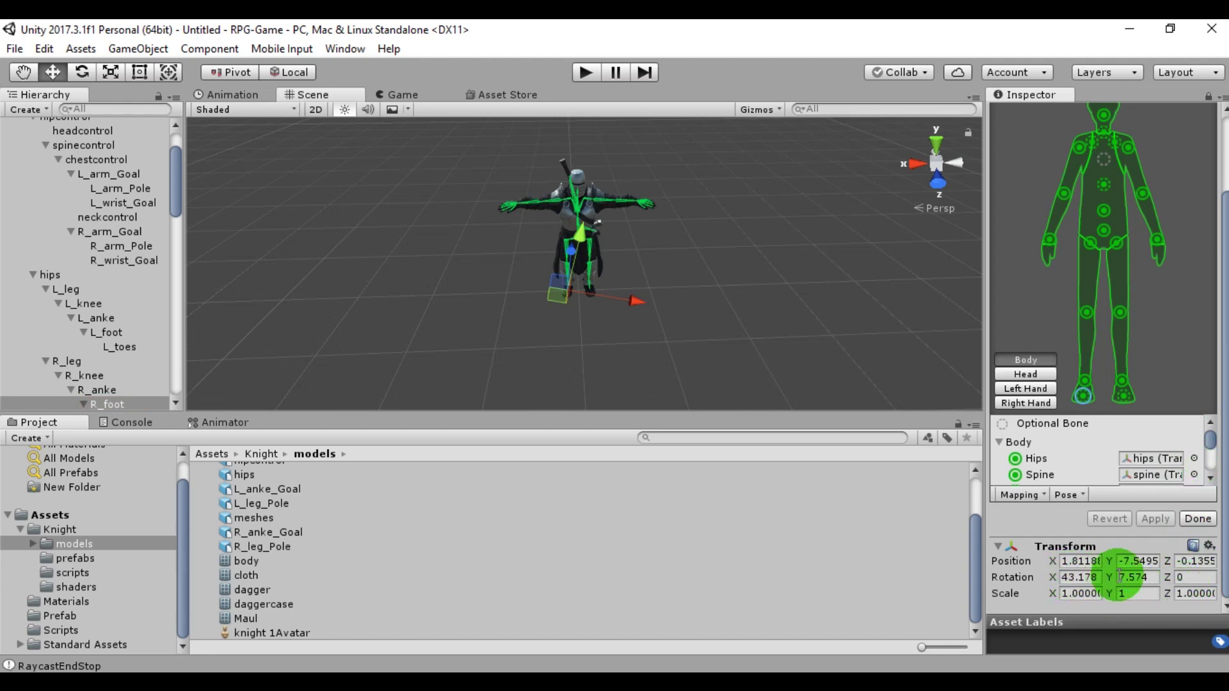
scroll(1190, 256, "up", 5)
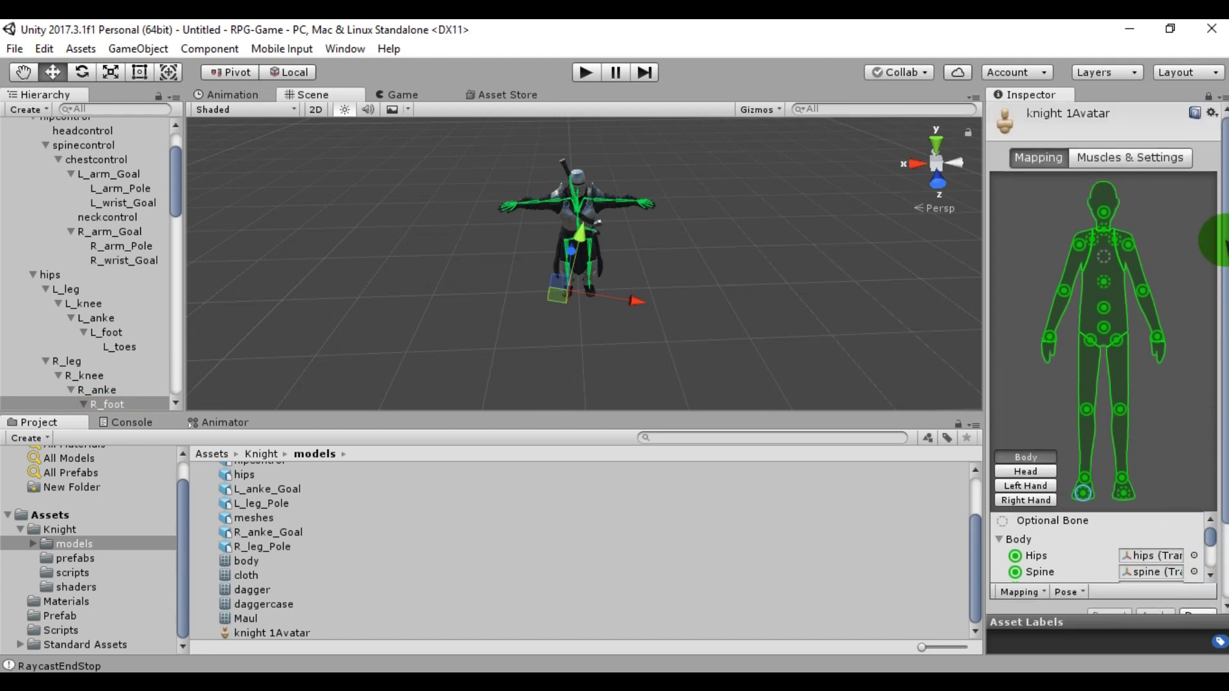
scroll(1104, 352, "down", 3)
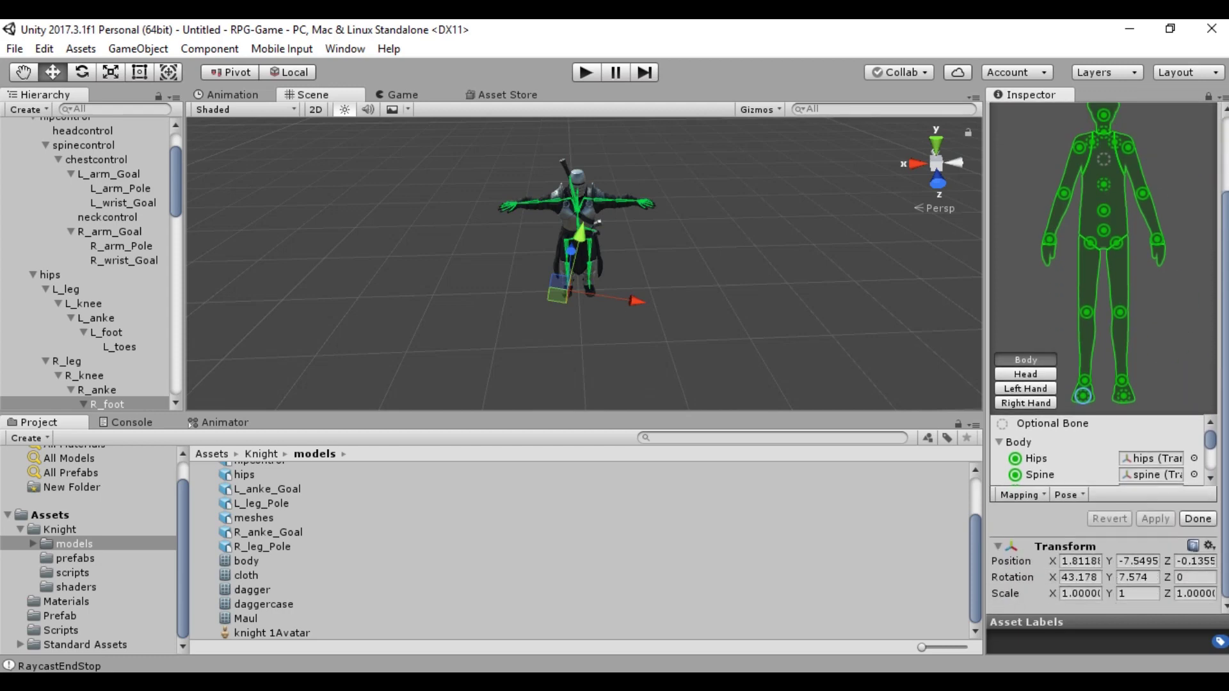
left_click(1206, 520)
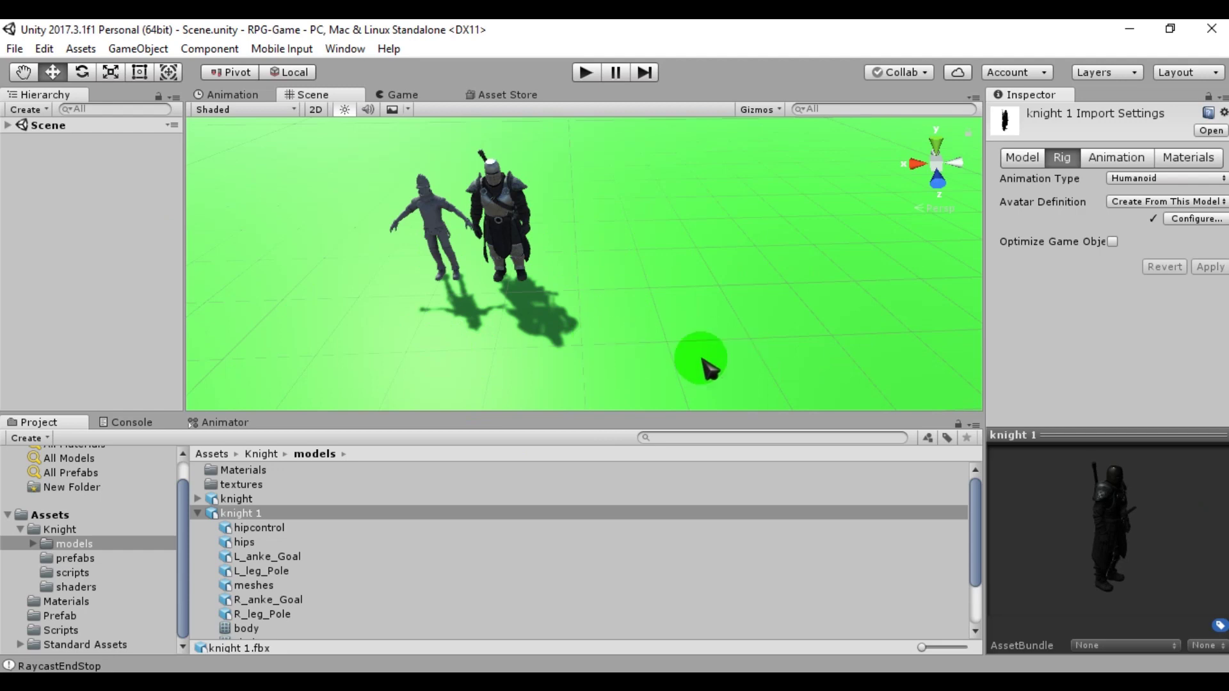
Step: Delete the knight 1 object from the scene and place a fresh copy of the model beside the third-person character
left_click(199, 513)
left_click_drag(205, 515, 19, 125)
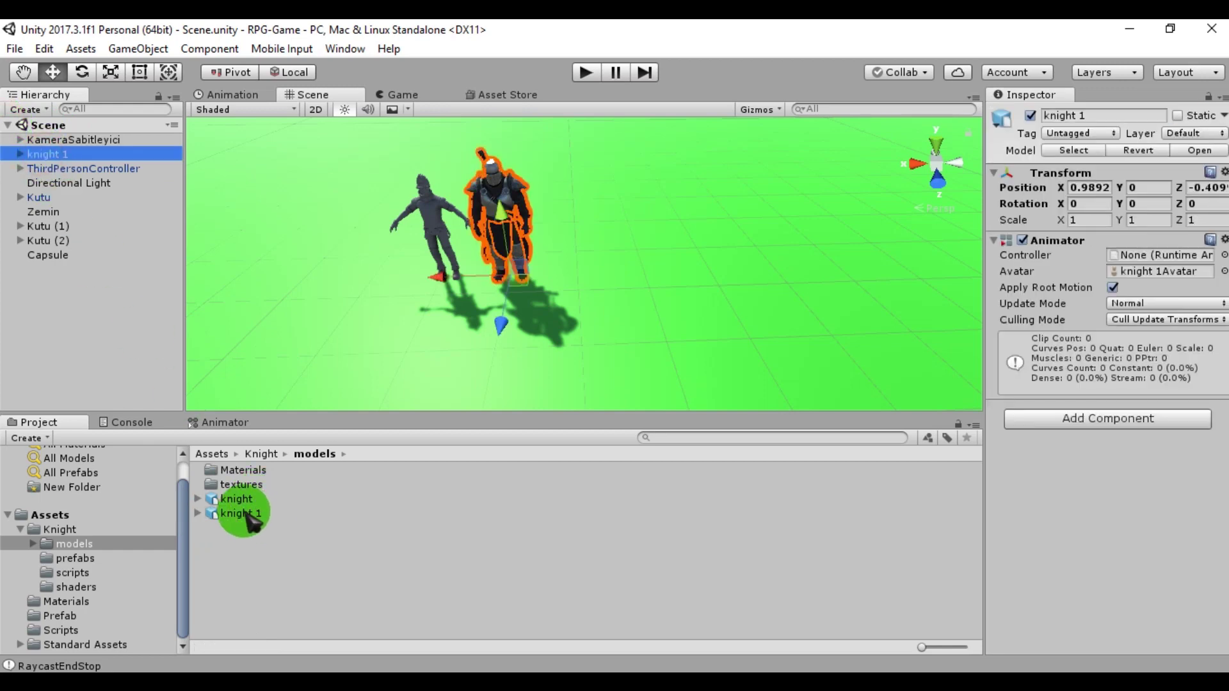
key("Delete")
left_click_drag(237, 521, 532, 276)
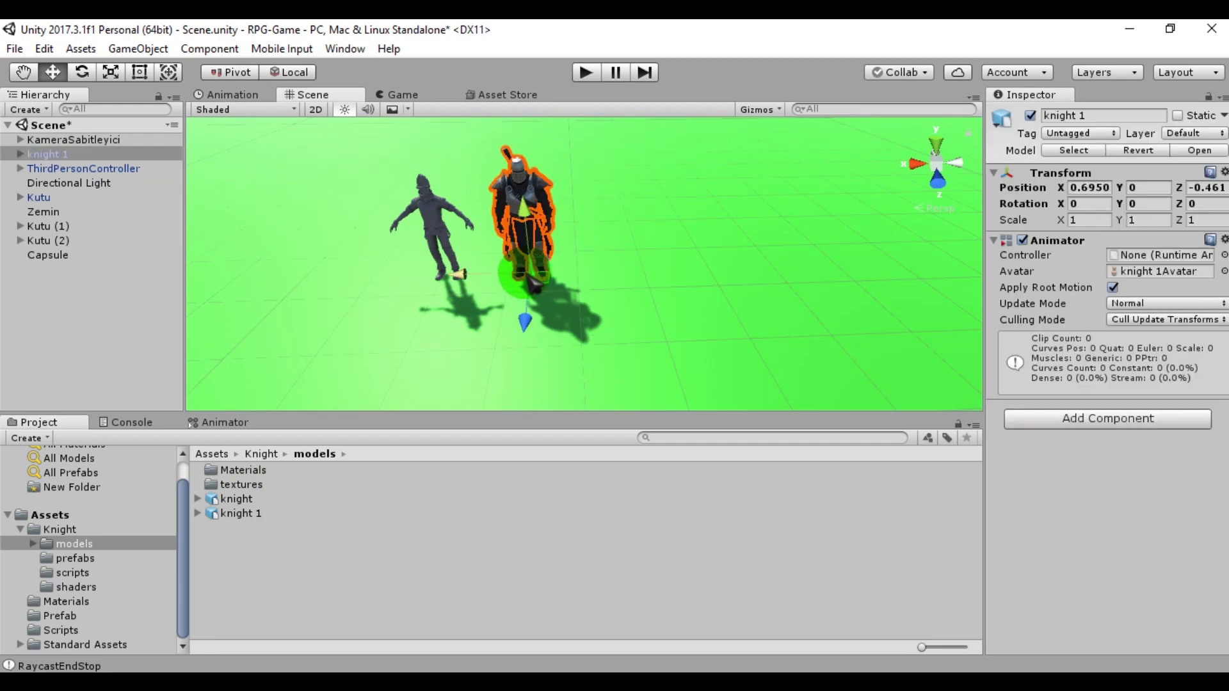
Step: Expand the knight 1 and ThirdPersonController hierarchies, then delete EthanBody, EthanGlasses and EthanSkeleton from ThirdPersonController
left_click(18, 158)
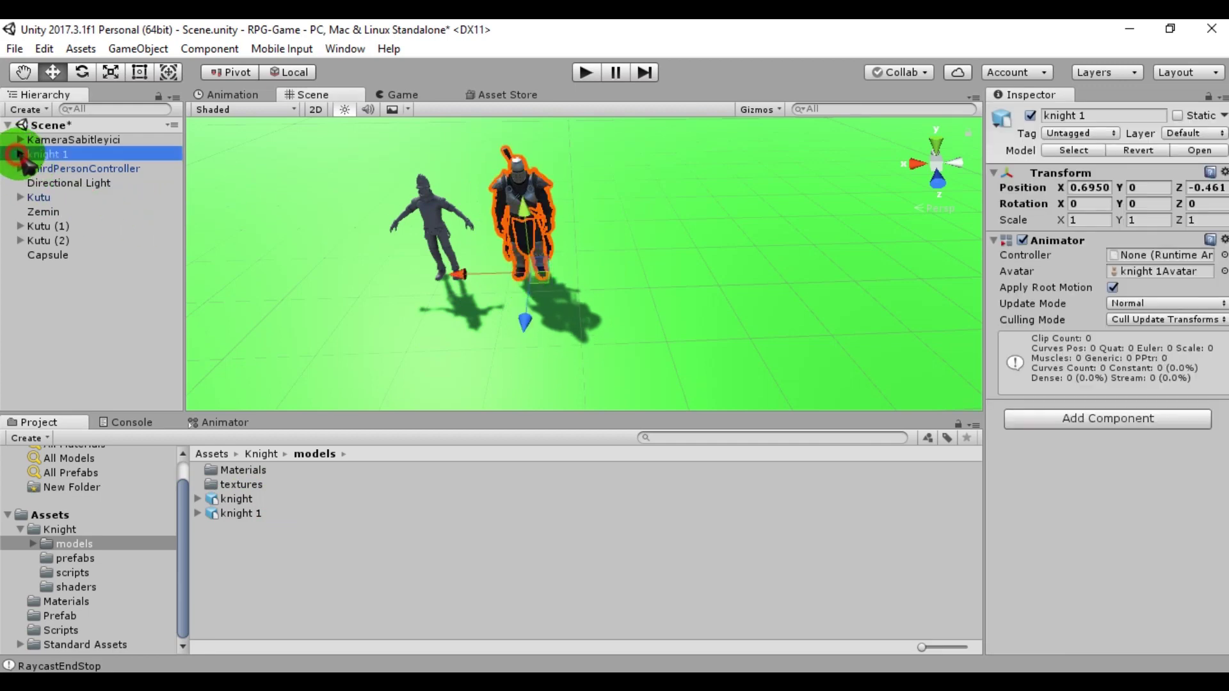
left_click(19, 155)
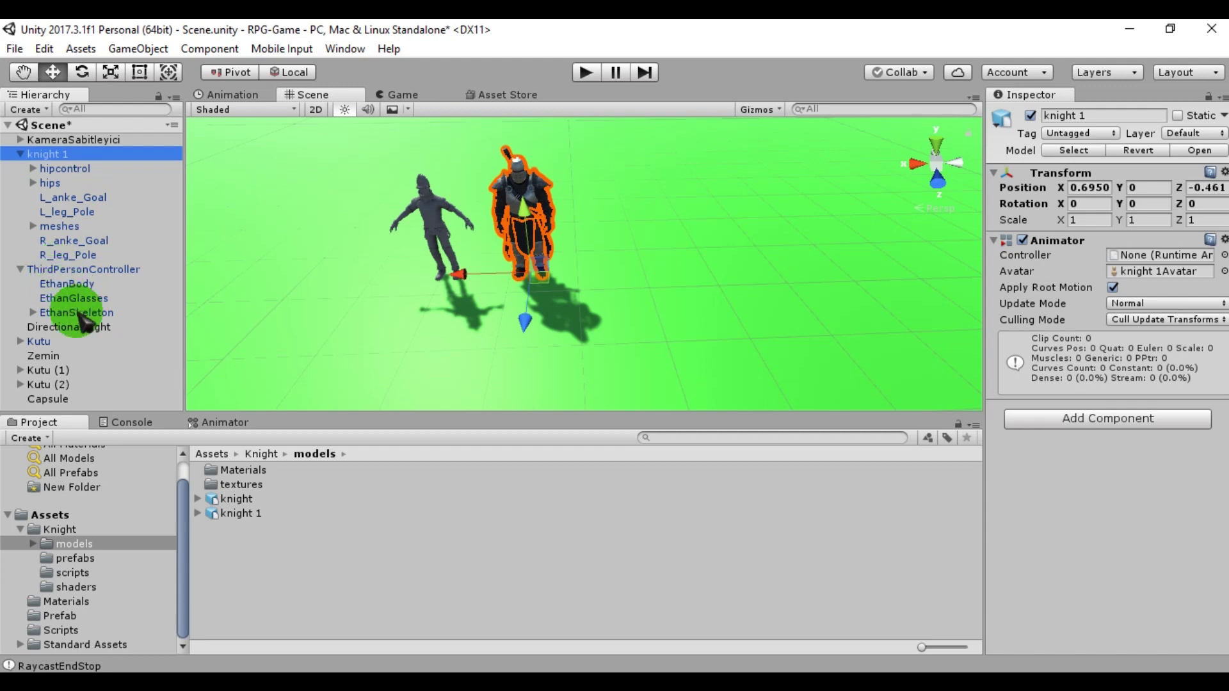
left_click(73, 167)
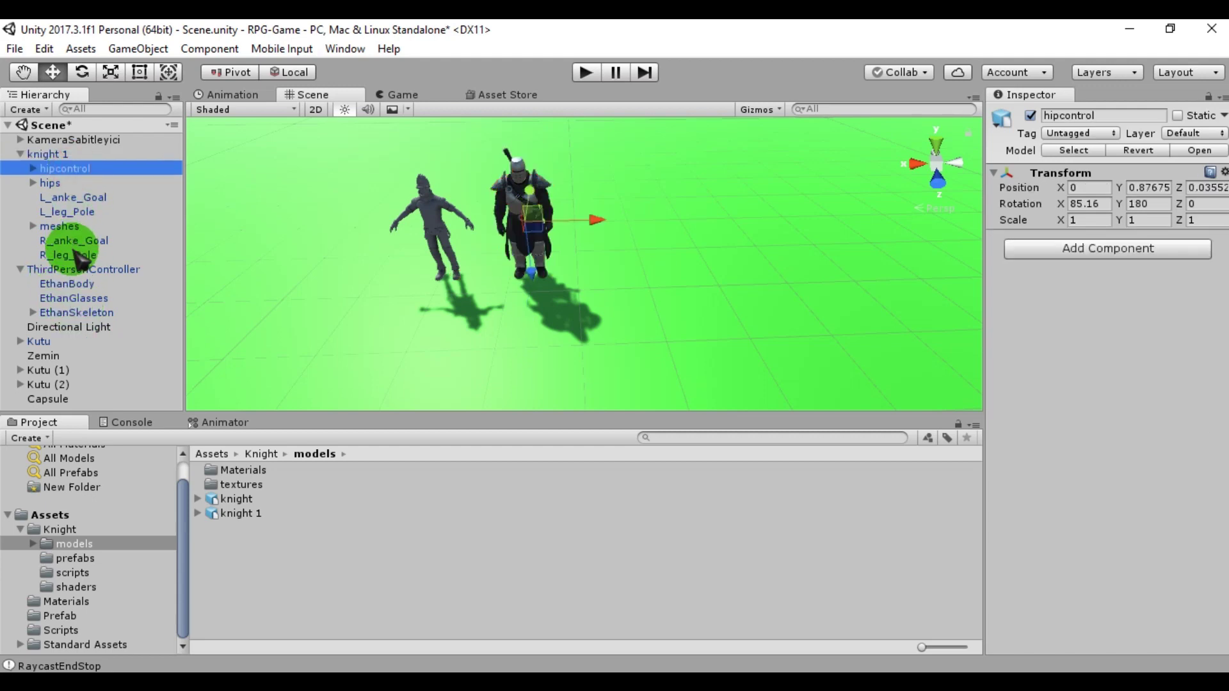
left_click(77, 282)
left_click(74, 312, "ctrl")
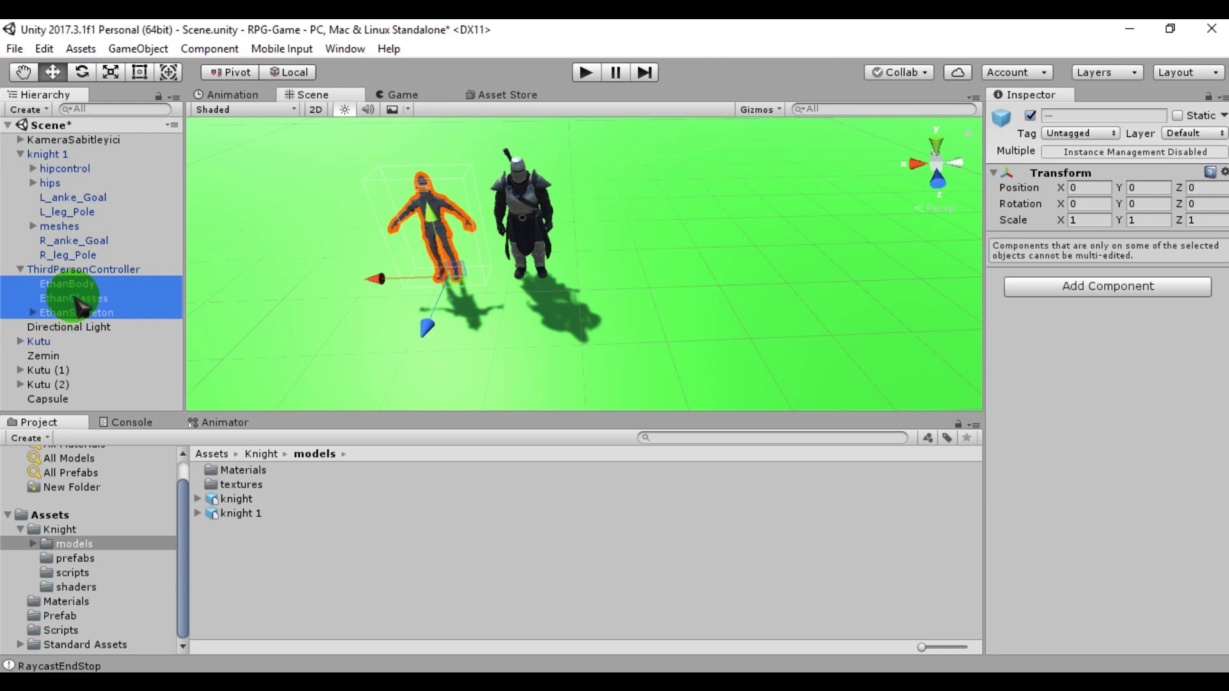
key("Delete")
key("Return")
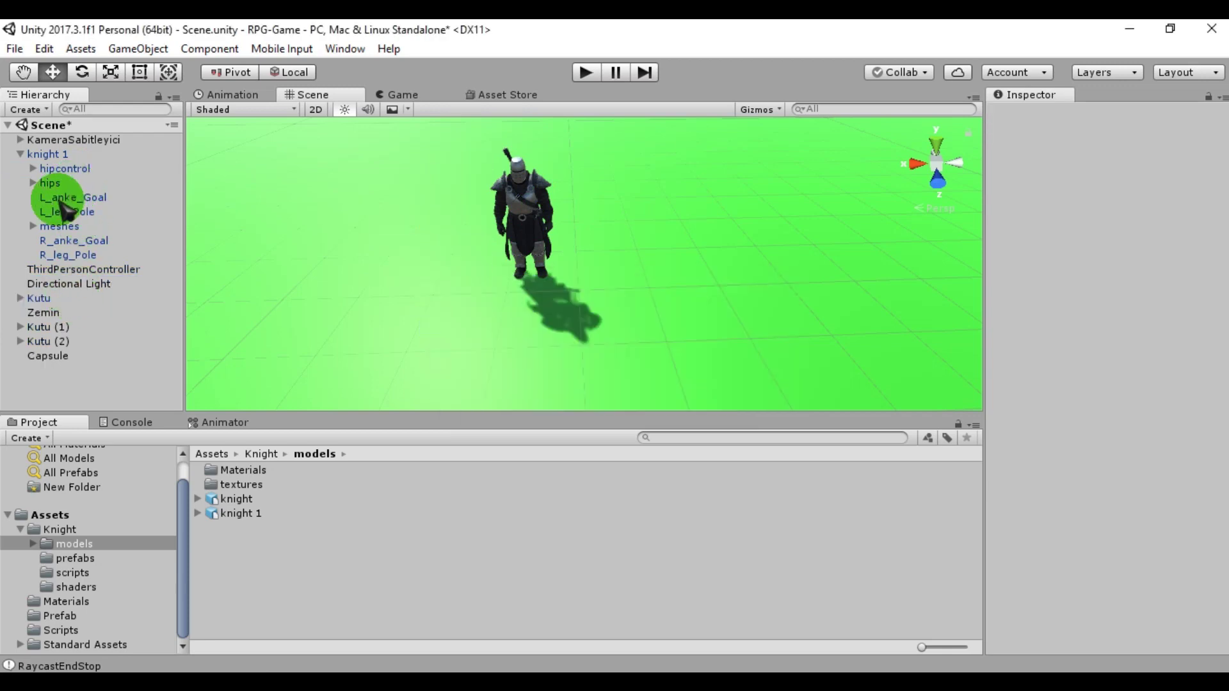
Step: Move all of knight 1's child objects, from hipcontrol to R_leg_Pole, into ThirdPersonController, accepting the prefab instance break
left_click(83, 269)
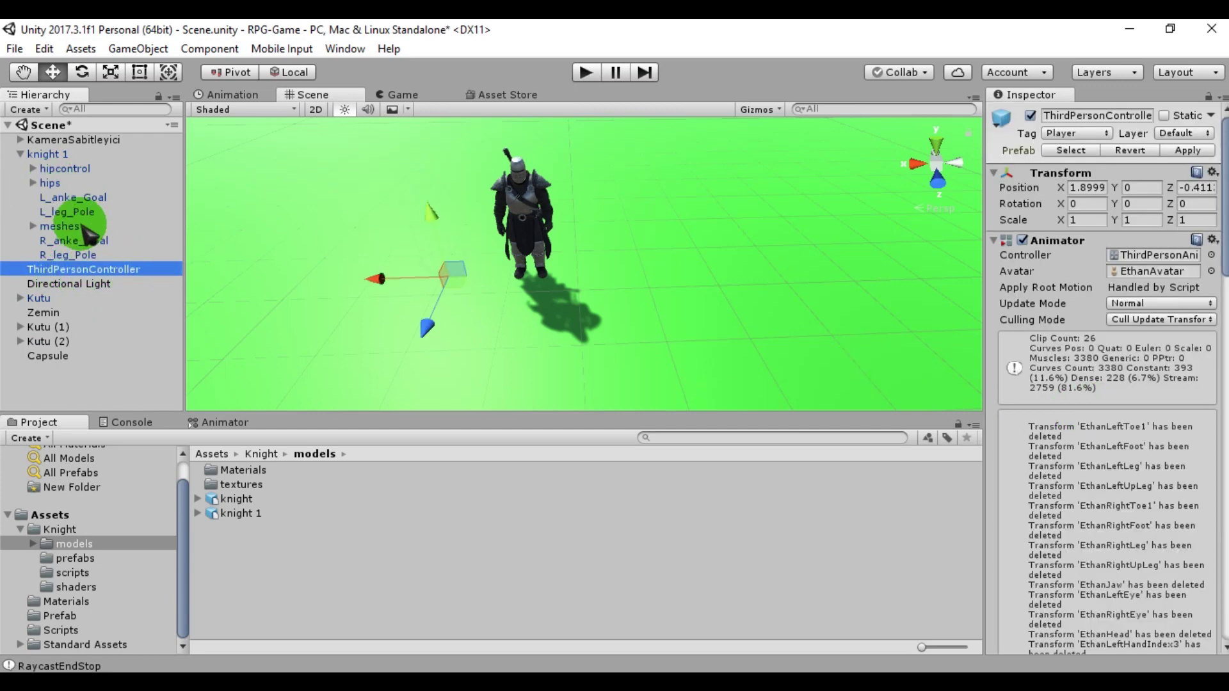
left_click(81, 255)
left_click(51, 169, "shift")
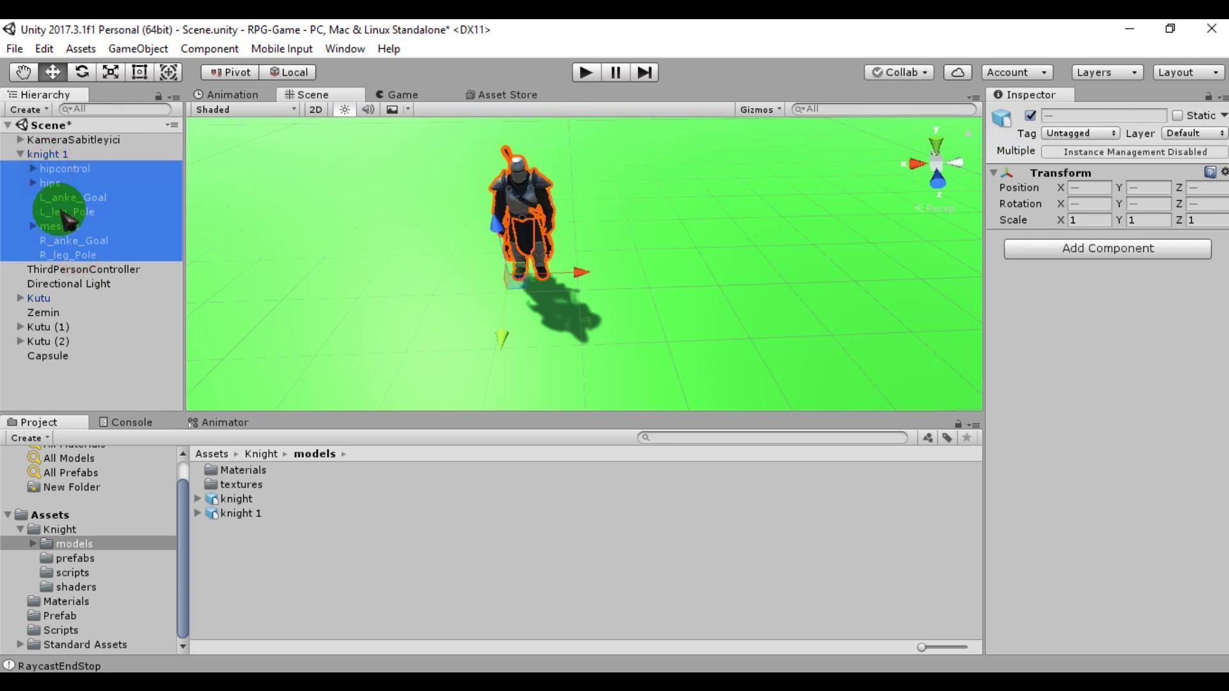
left_click_drag(61, 184, 126, 274)
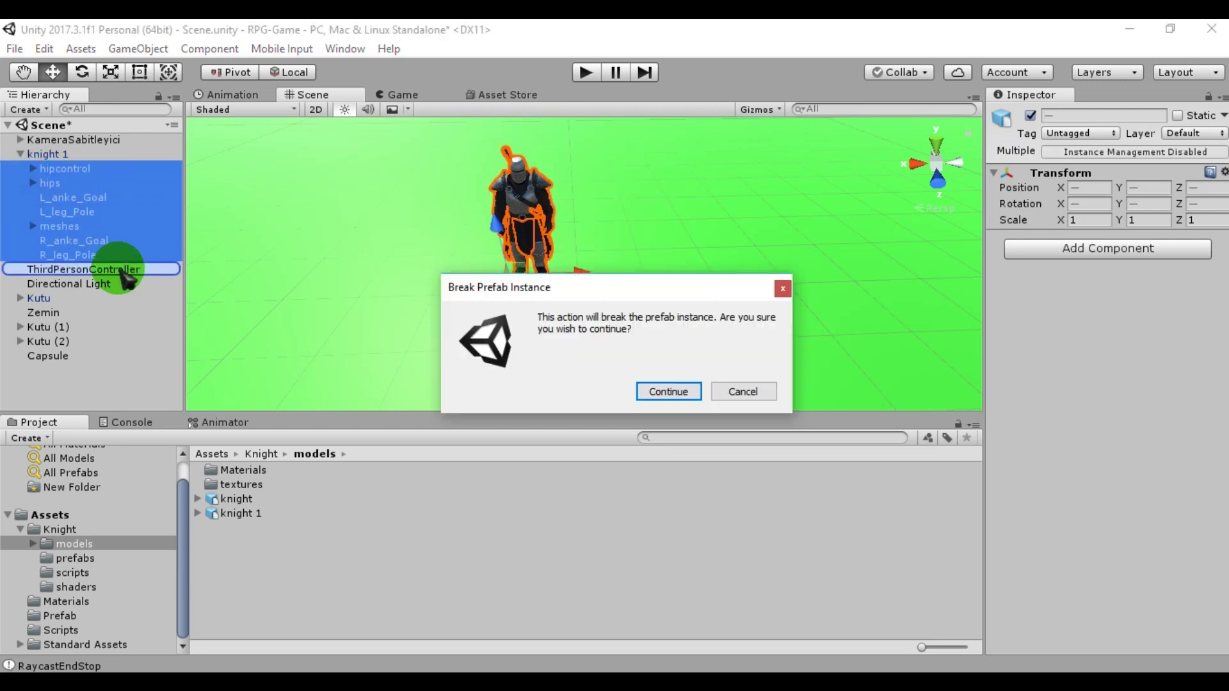
left_click(665, 391)
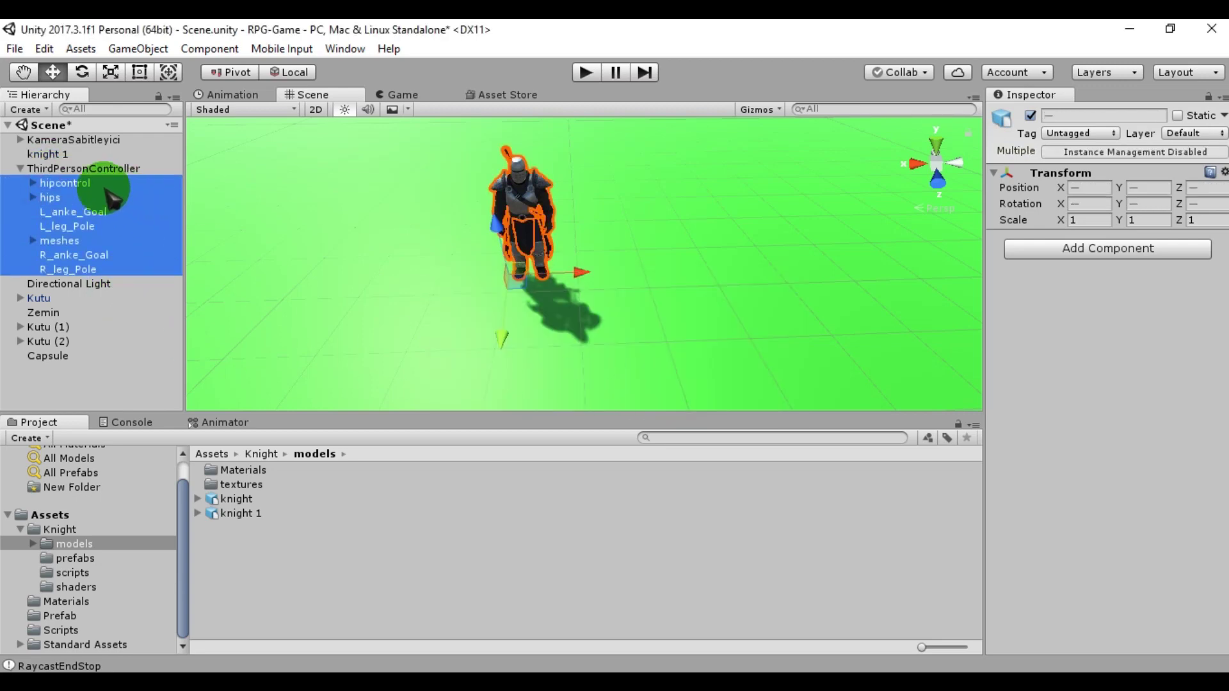
Step: Reset the Transform of all knight parts under ThirdPersonController, from hipcontrol to R_leg_Pole
left_click(72, 170)
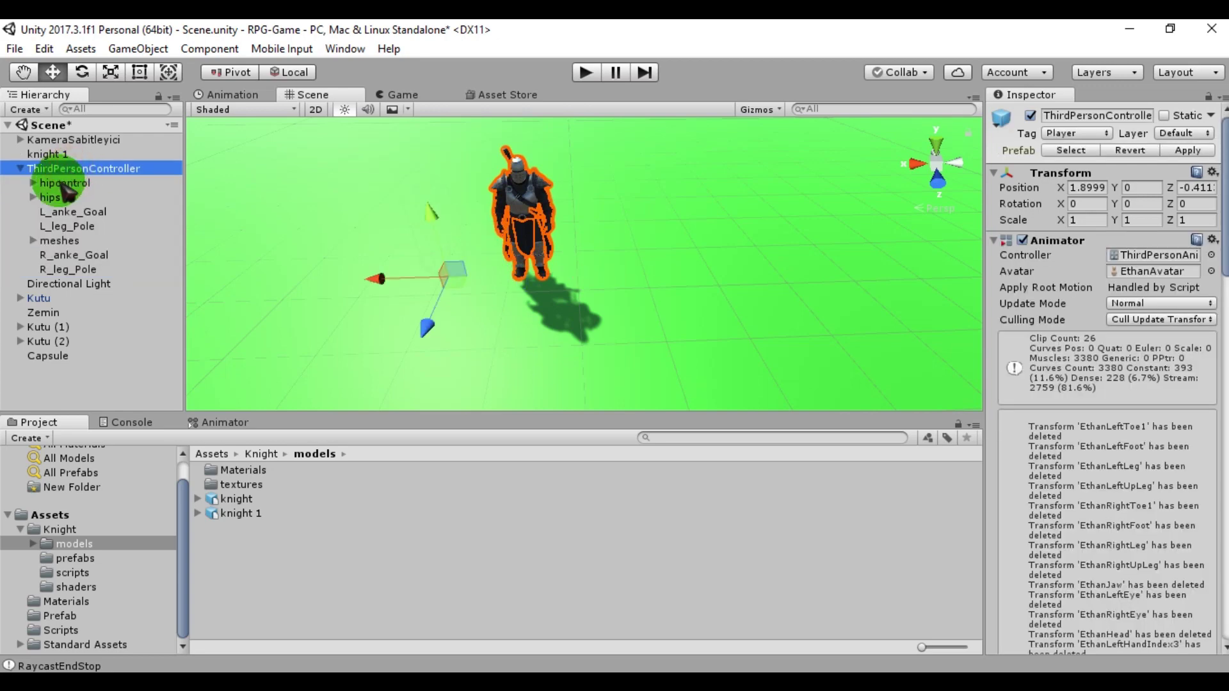
left_click(63, 184)
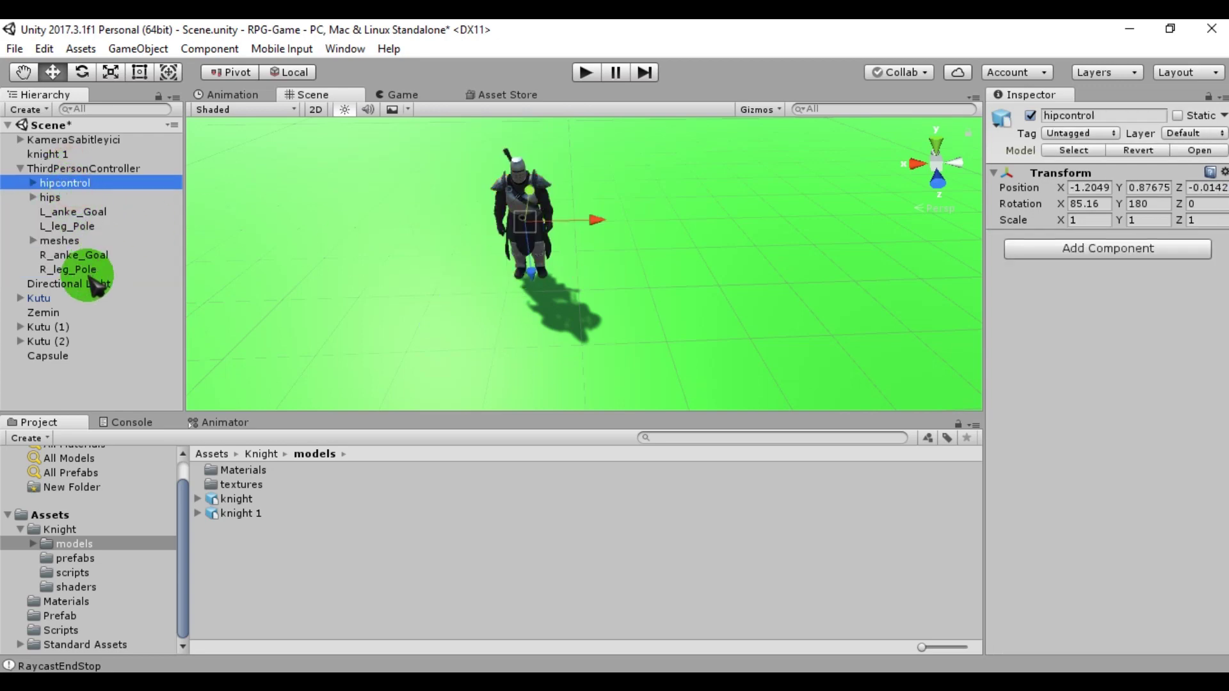
left_click(96, 285, "shift")
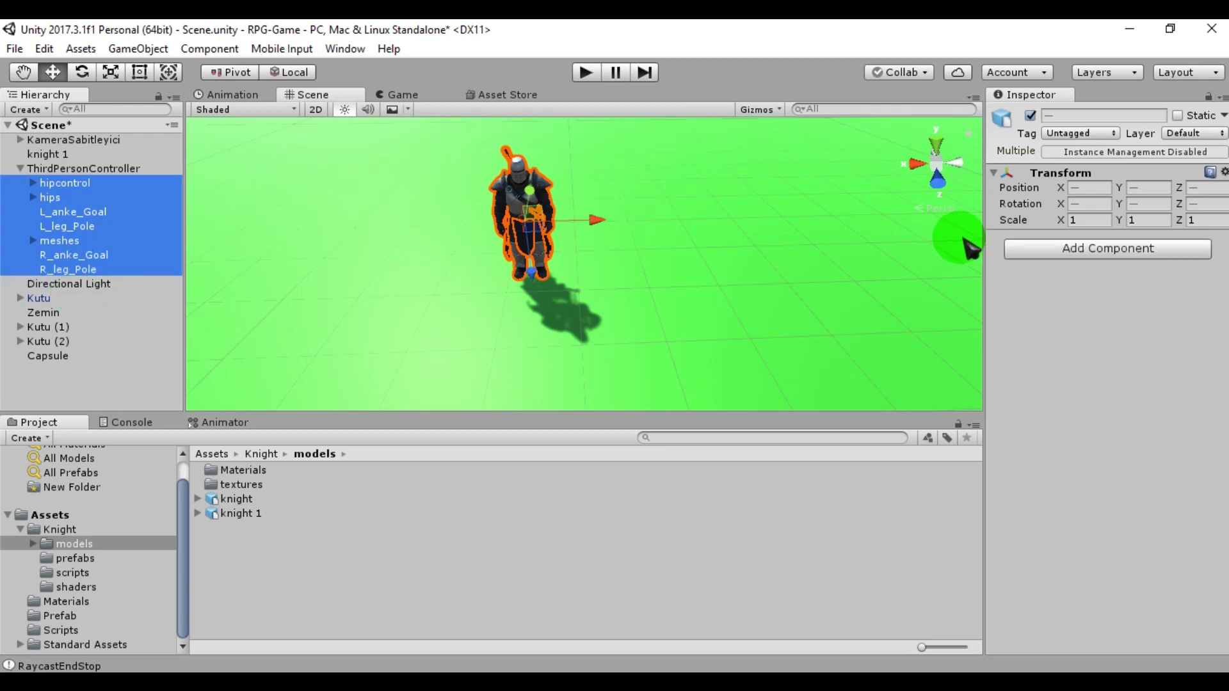
left_click(1223, 172)
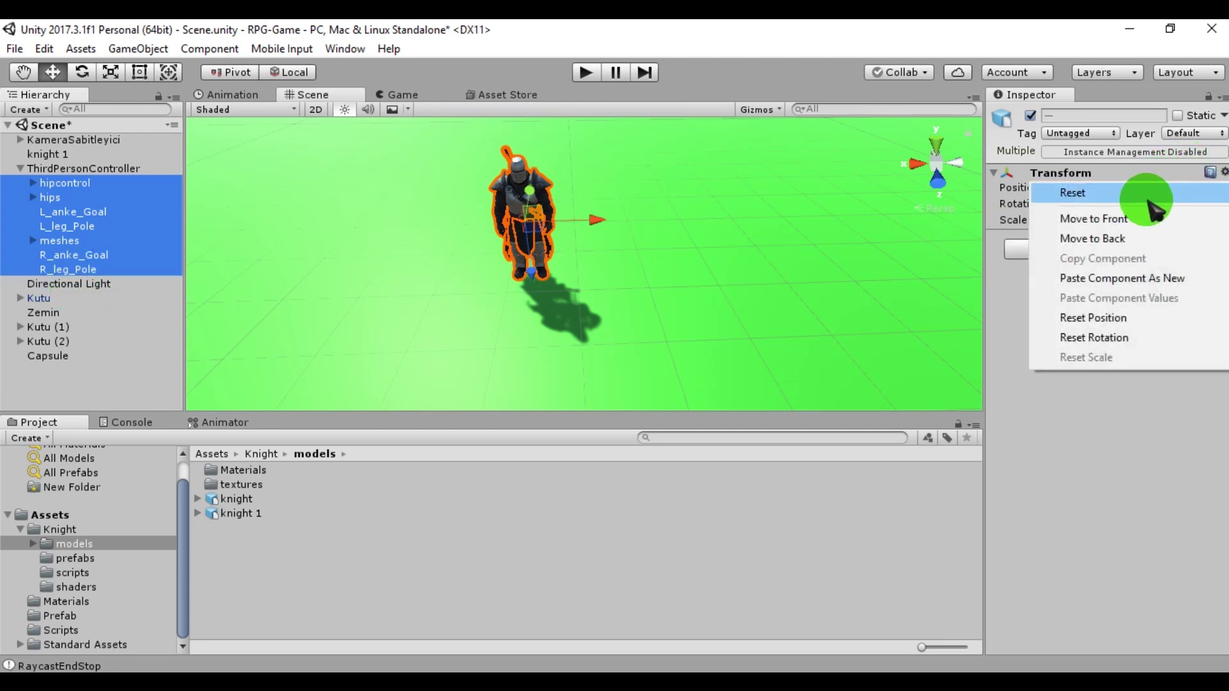
left_click(1146, 196)
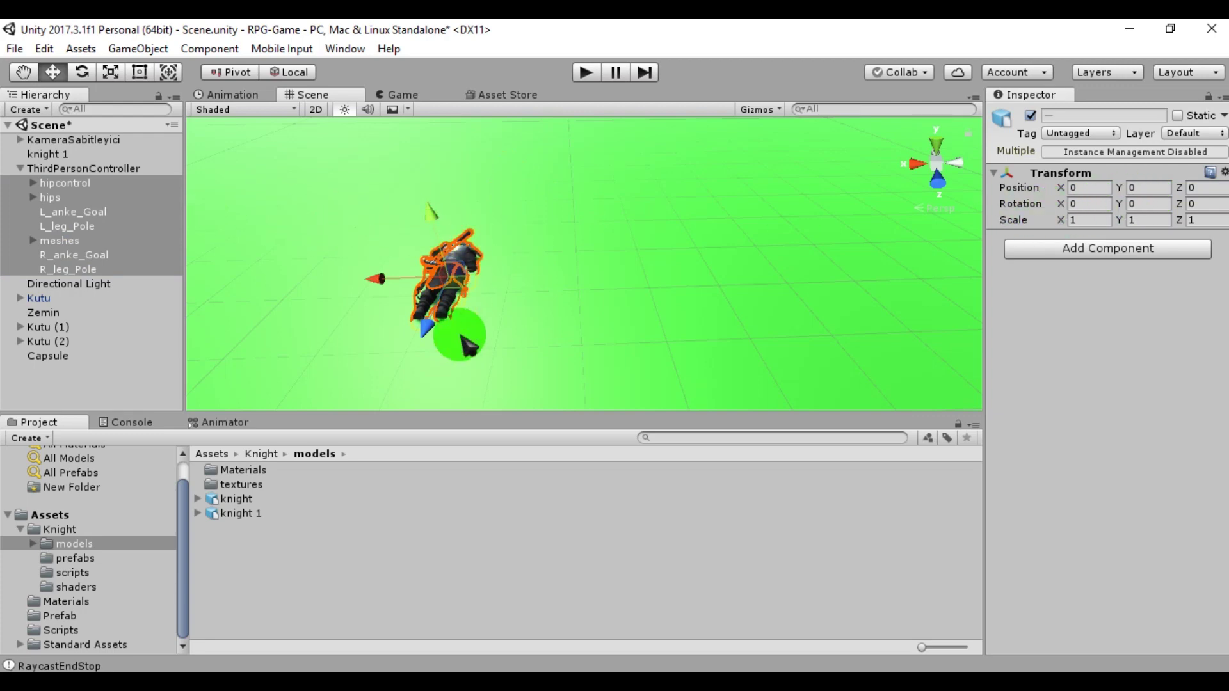
Step: Play-test the scene with the knight parts under ThirdPersonController, walking the character forward, and stop the game
left_click(55, 169)
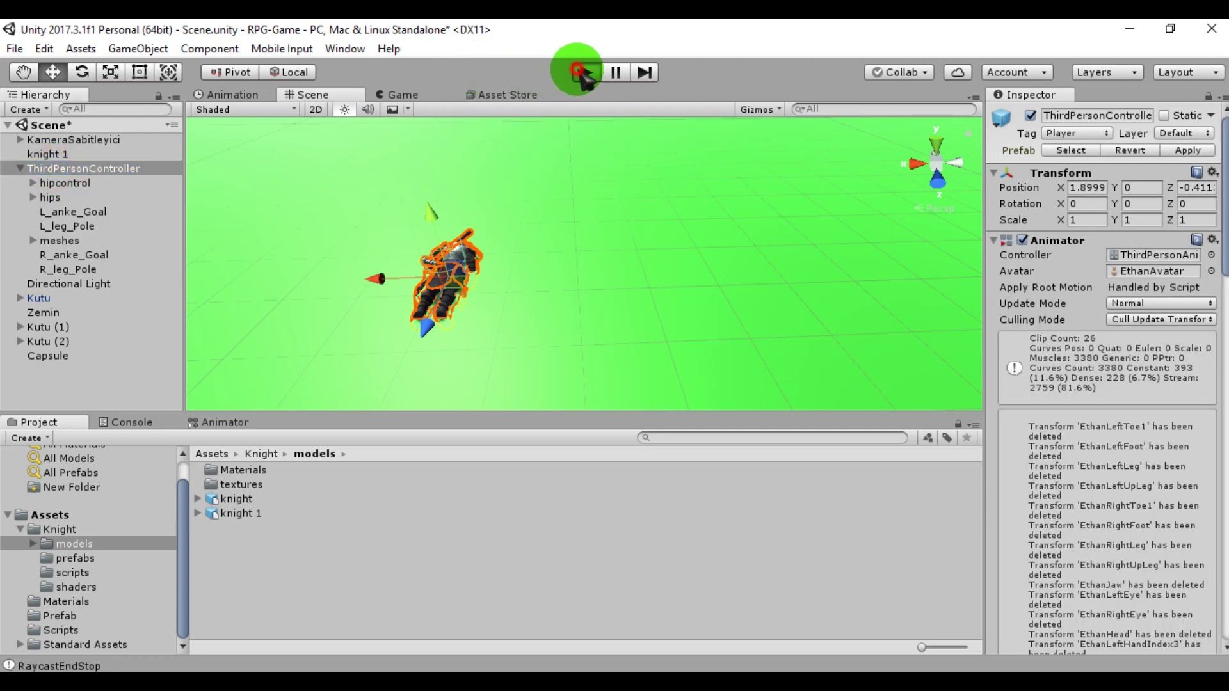
left_click(582, 73)
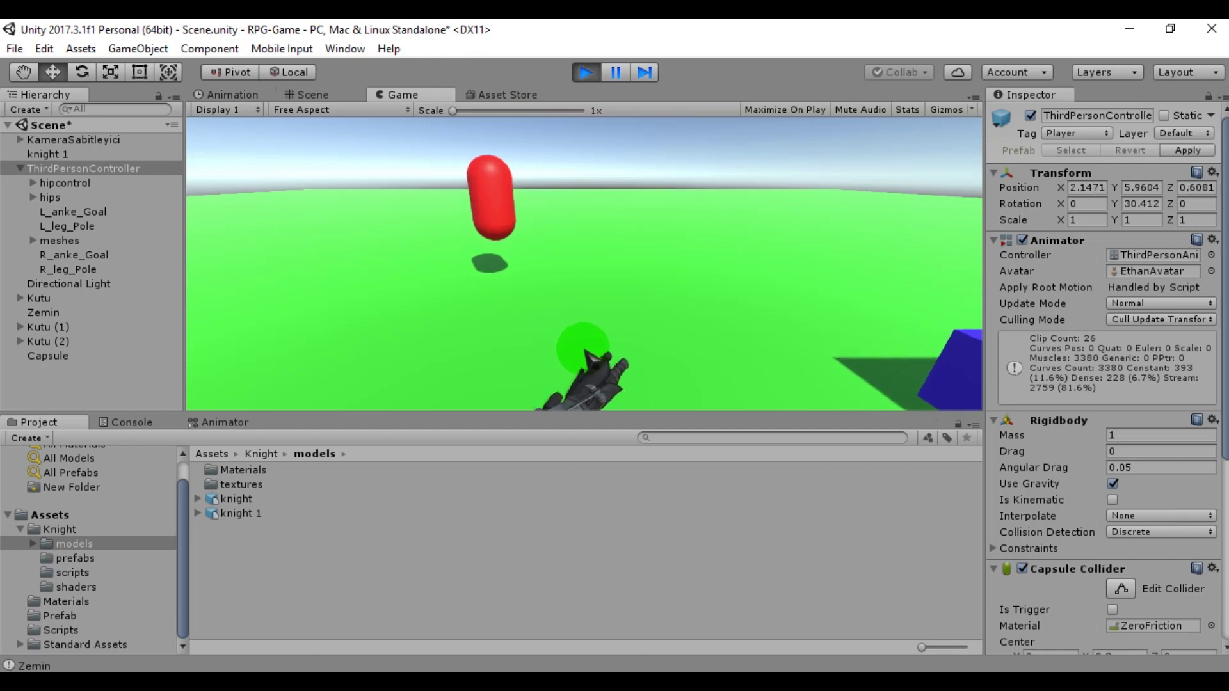
key("w")
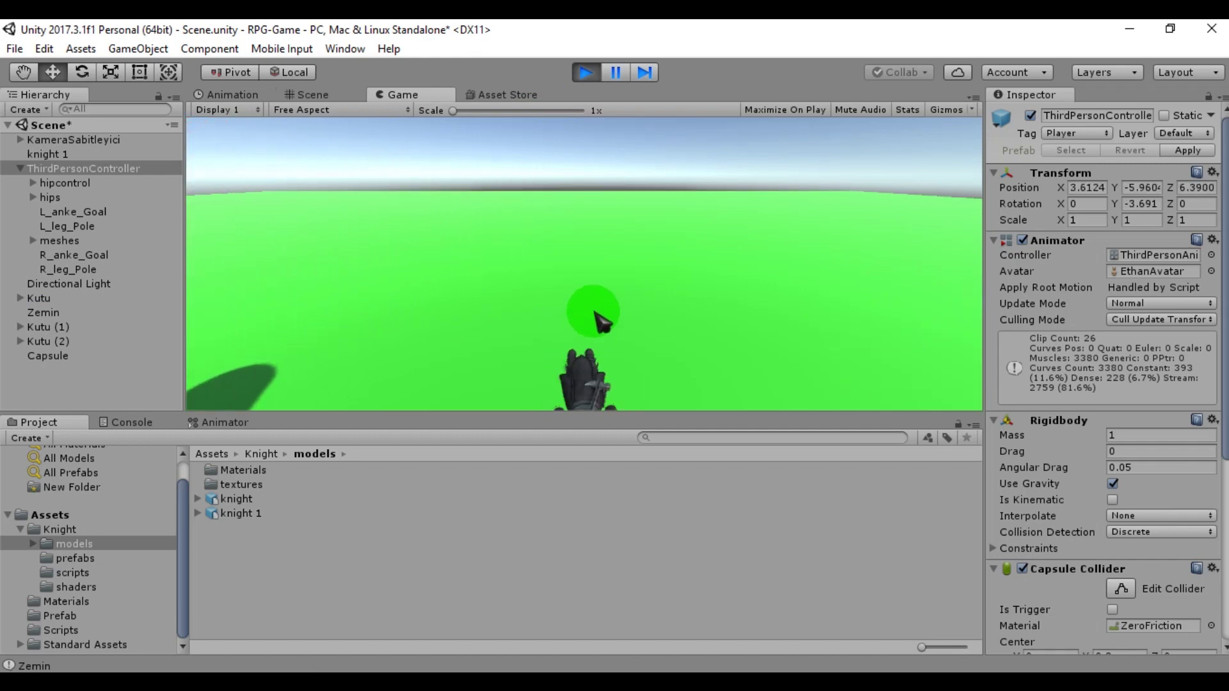
left_click(584, 71)
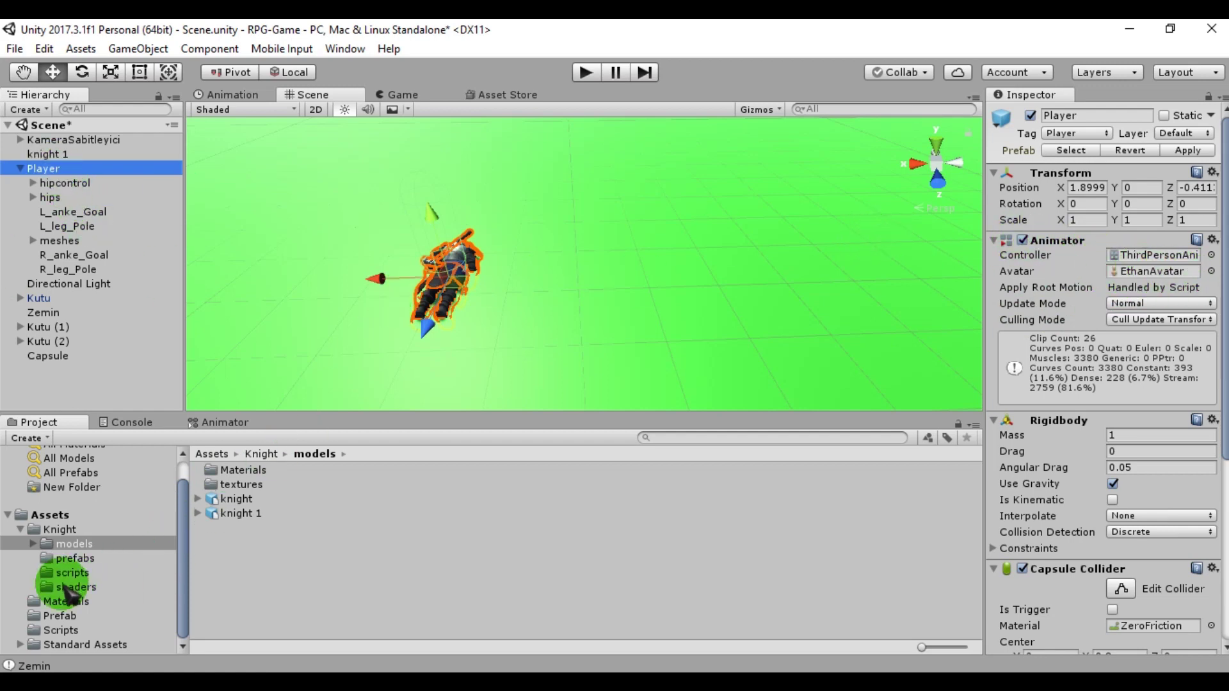
Step: Assign knight 1Avatar from the knight 1 model as the avatar of the Player object's Animator
left_click(198, 513)
scroll(296, 542, "down", 3)
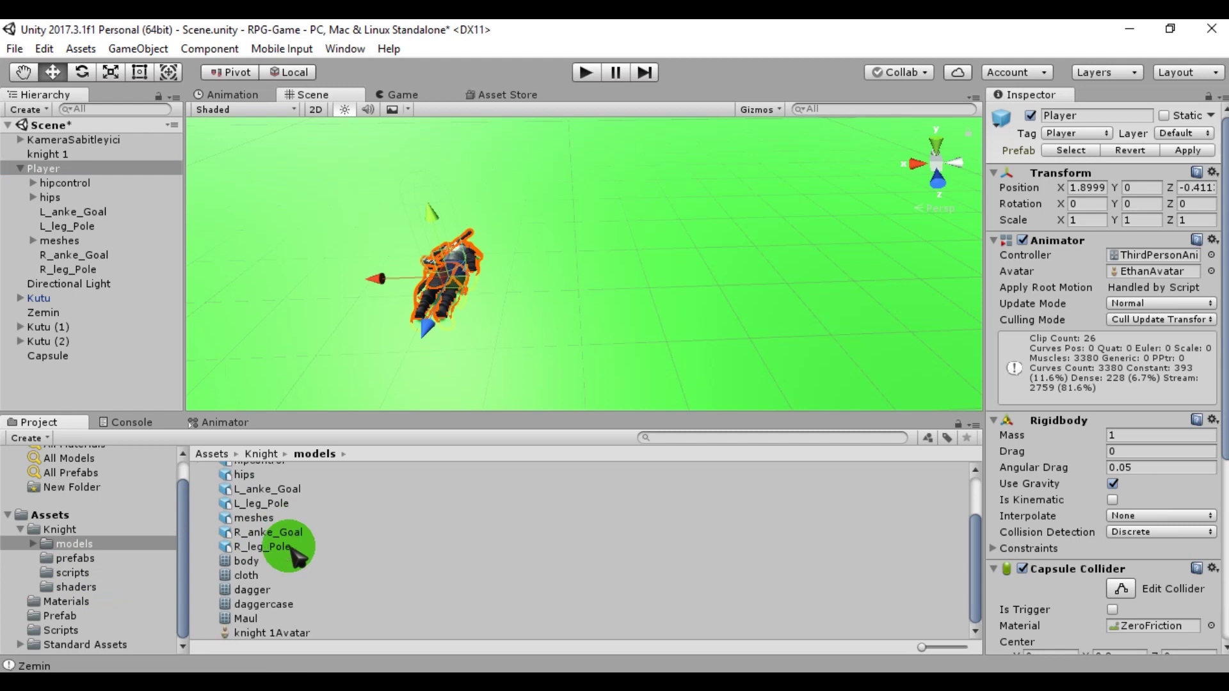
left_click_drag(259, 637, 1145, 270)
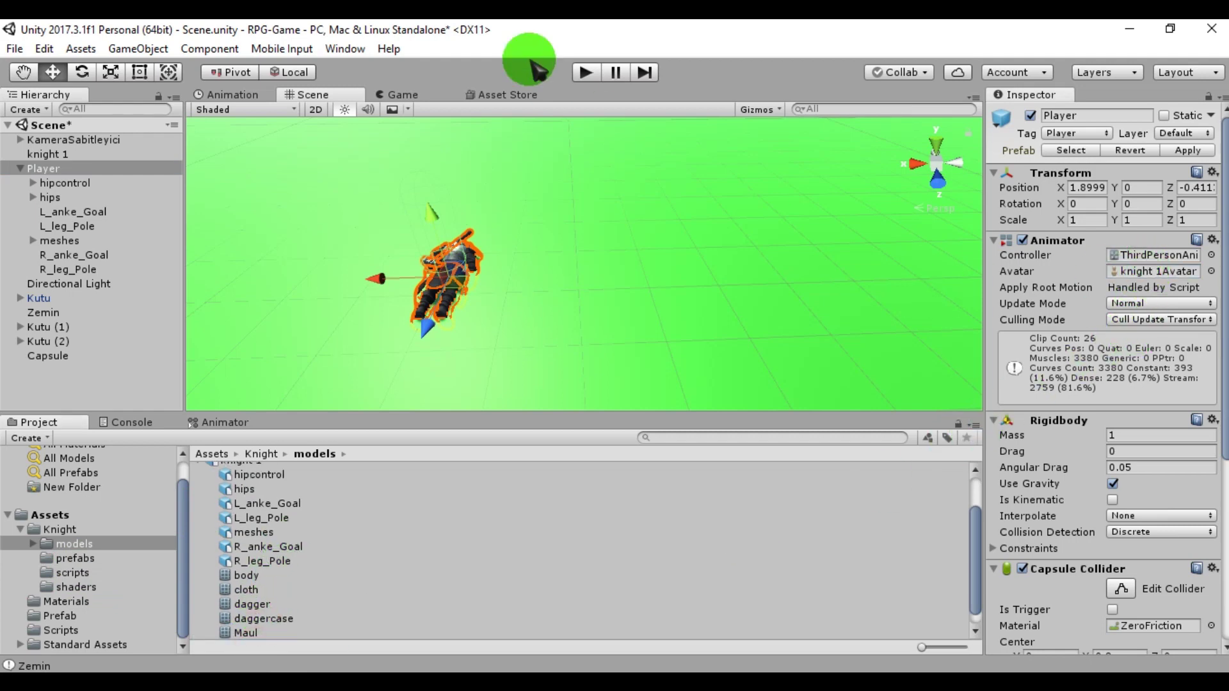
Step: Start the game with the new avatar and maximize the Game view
left_click(585, 72)
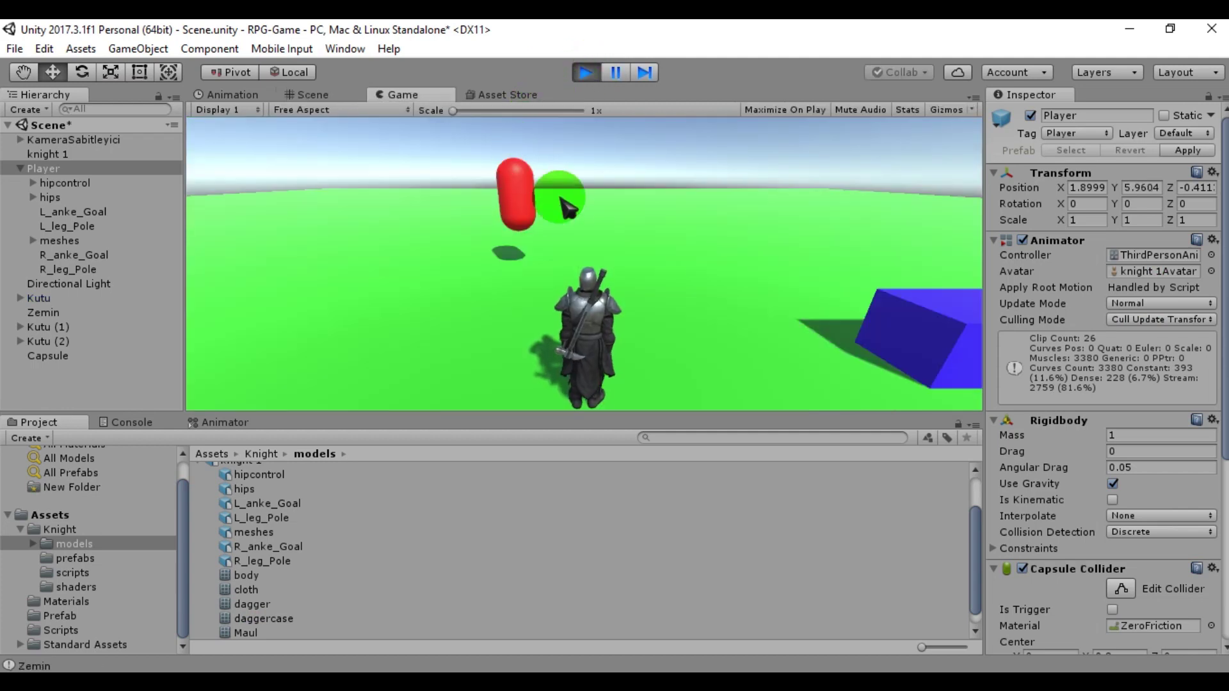
right_click(403, 94)
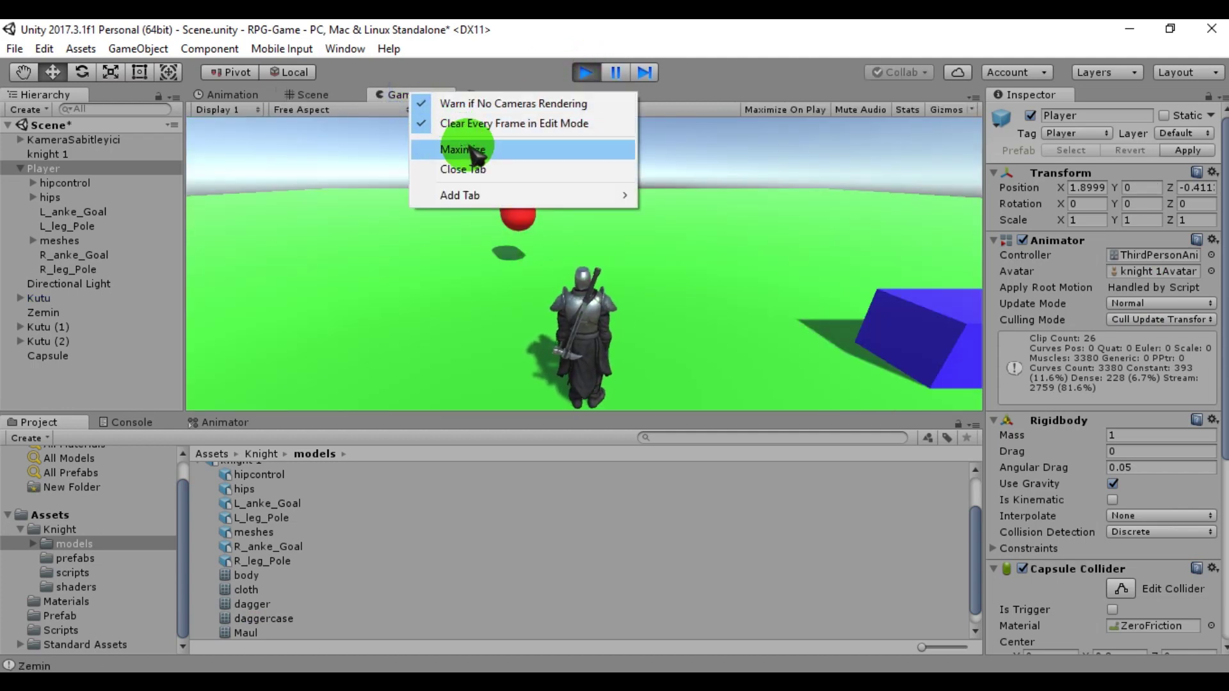
left_click(453, 145)
Step: Run the knight in all directions around the red capsule to check its movement animations
key("w")
key("d")
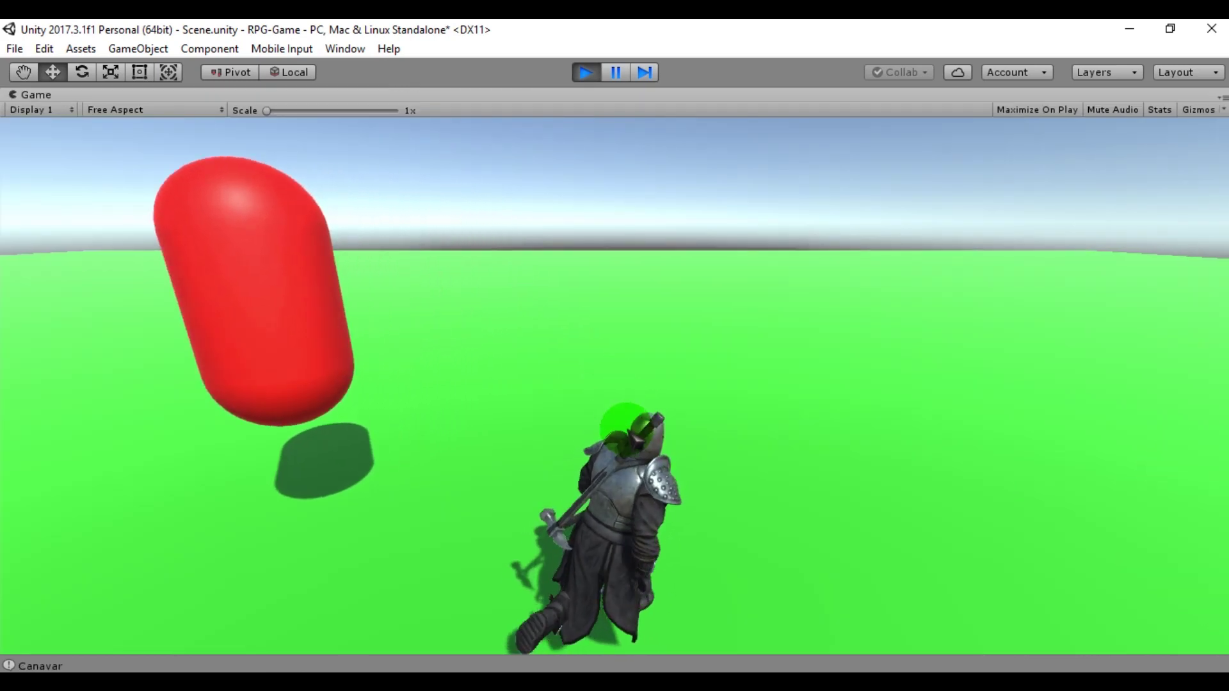
key("s")
key("a")
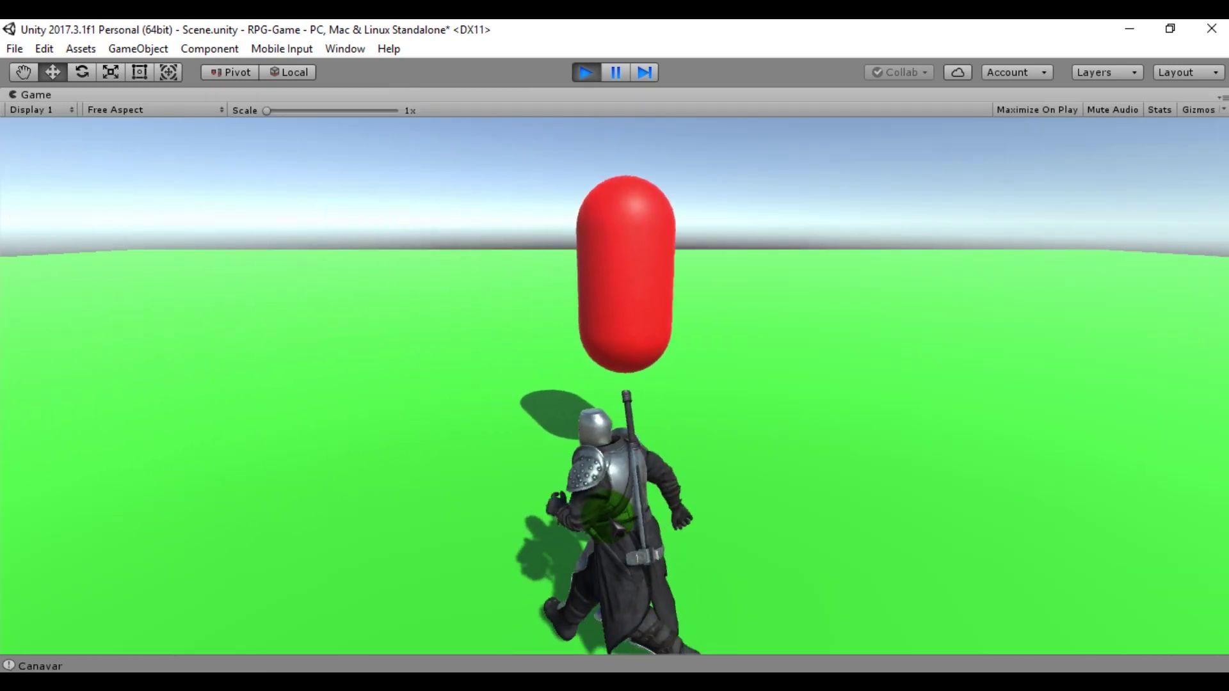
key("w")
key("s")
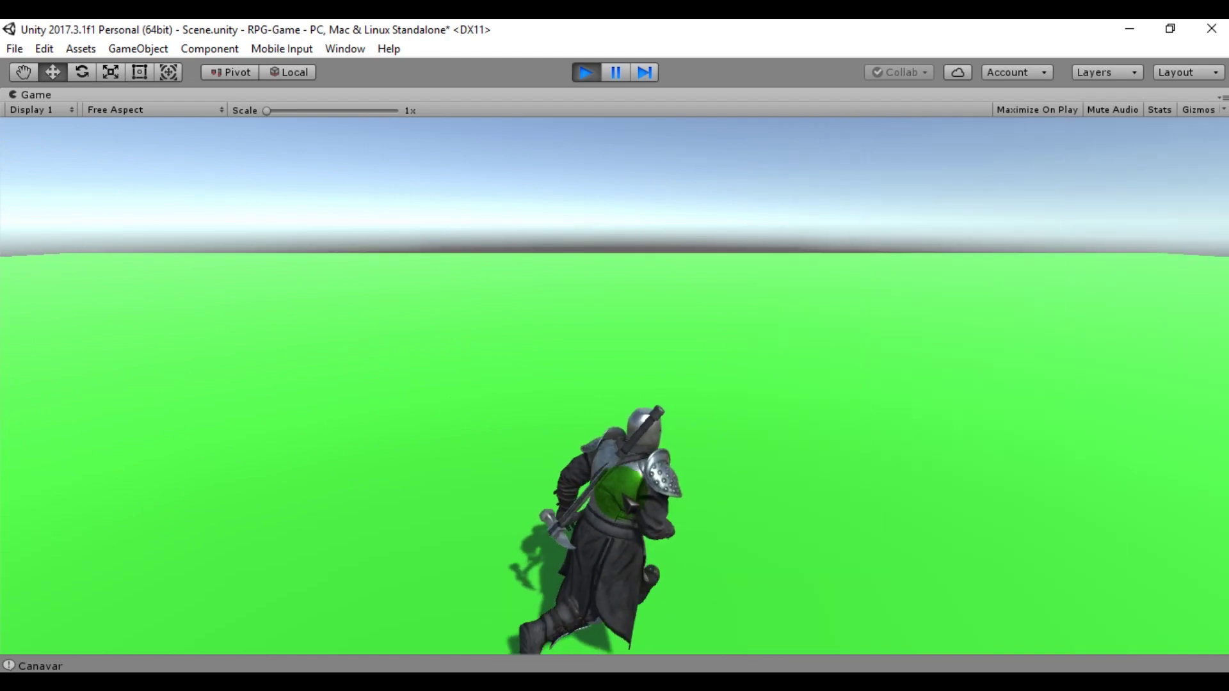
key("d")
key("w")
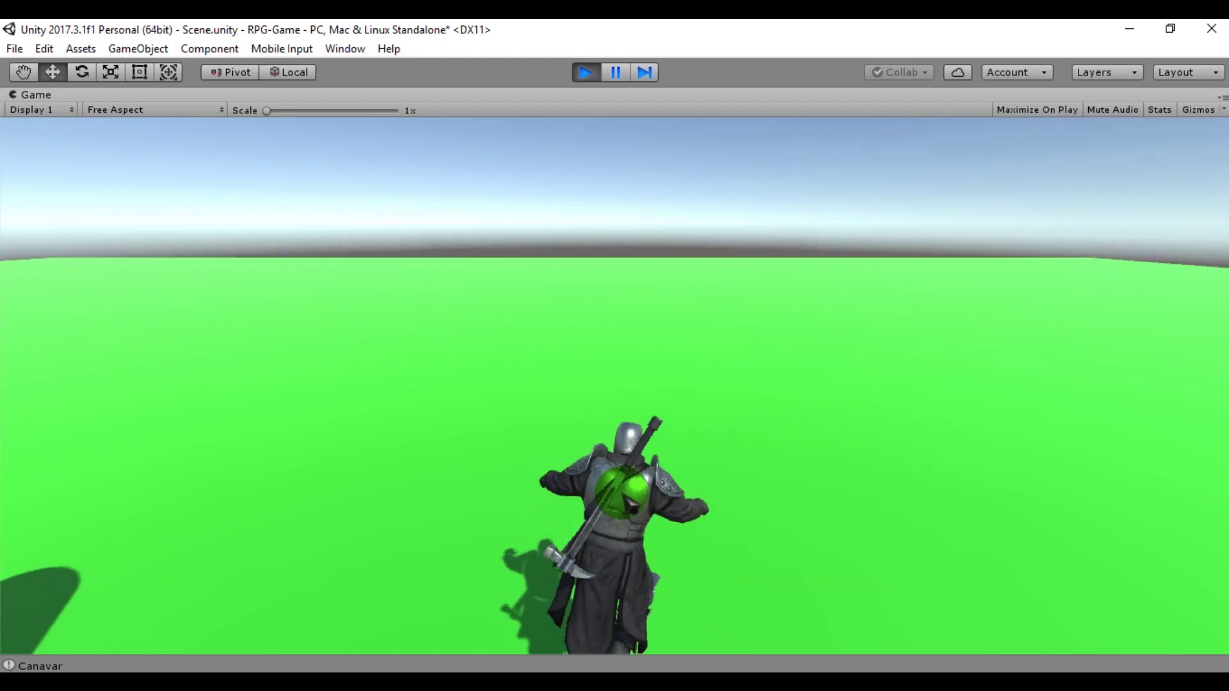
key("s")
key("a")
key("s")
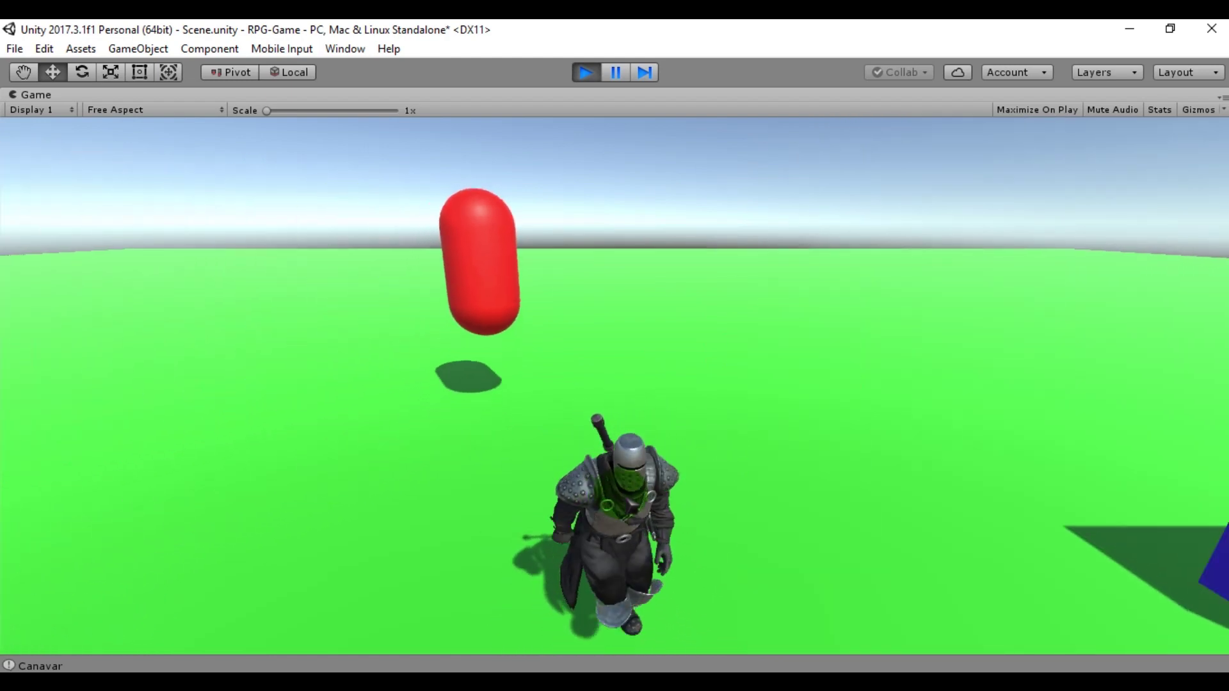
key("d")
key("s")
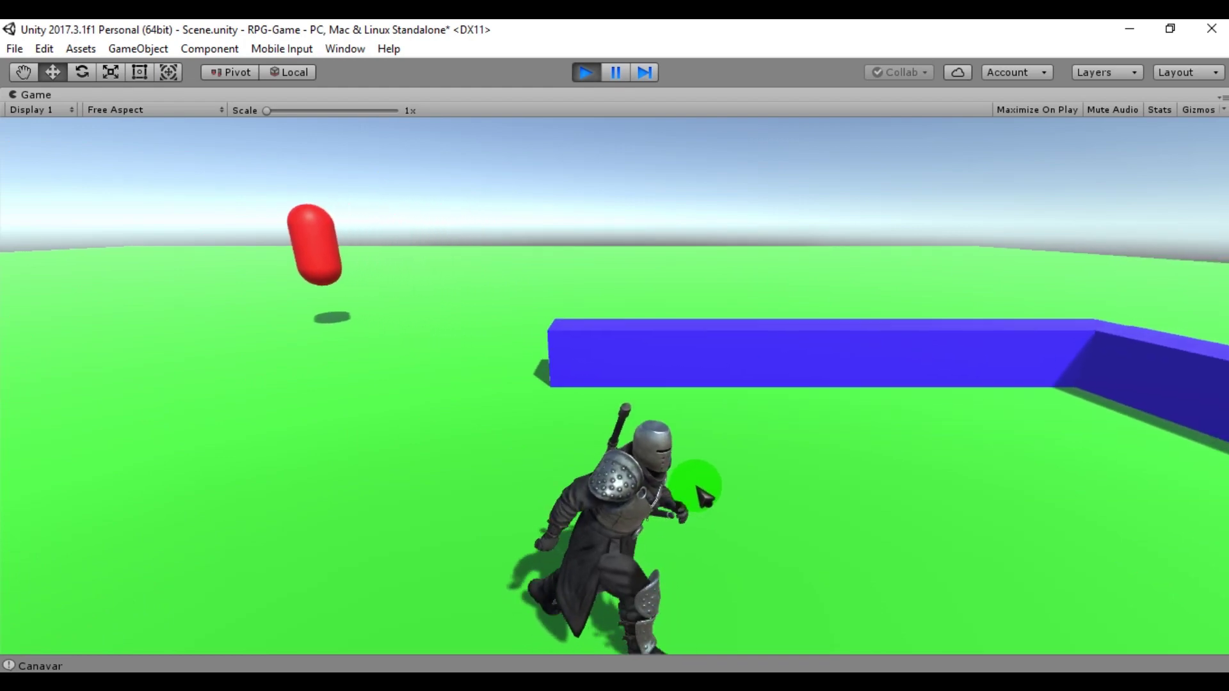
Step: Walk the knight along the blue blocks and test its jumping and crouching animations
key("w")
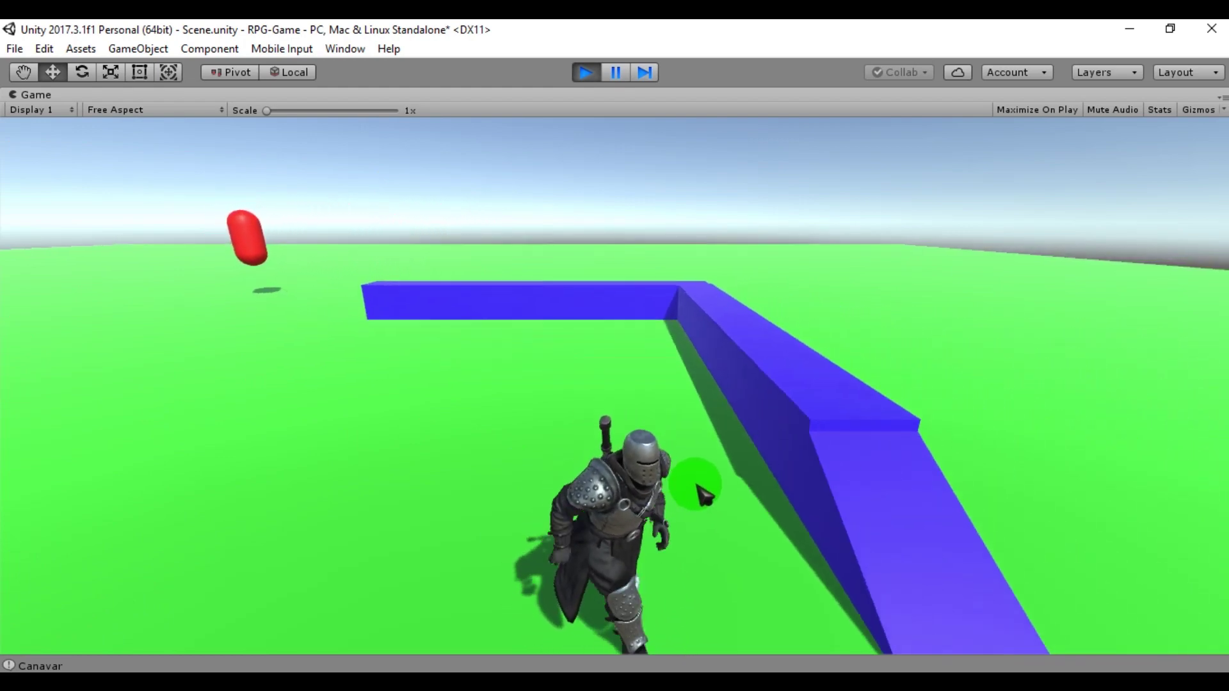
key("w")
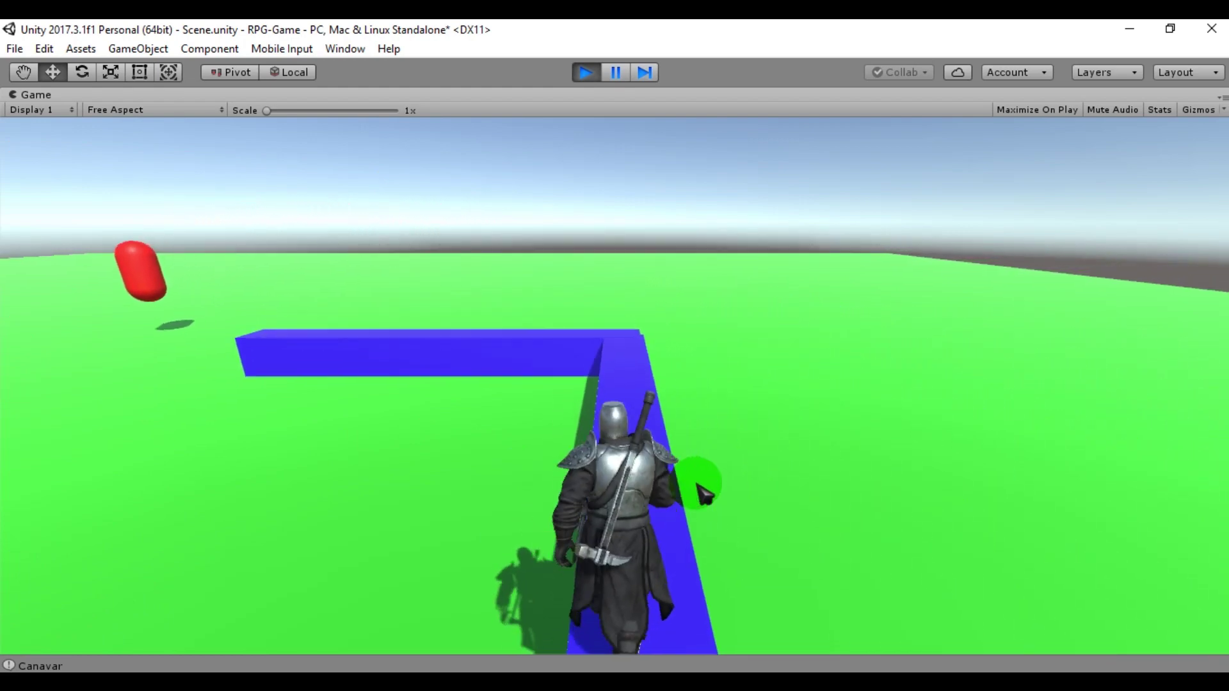
key("space")
key("a")
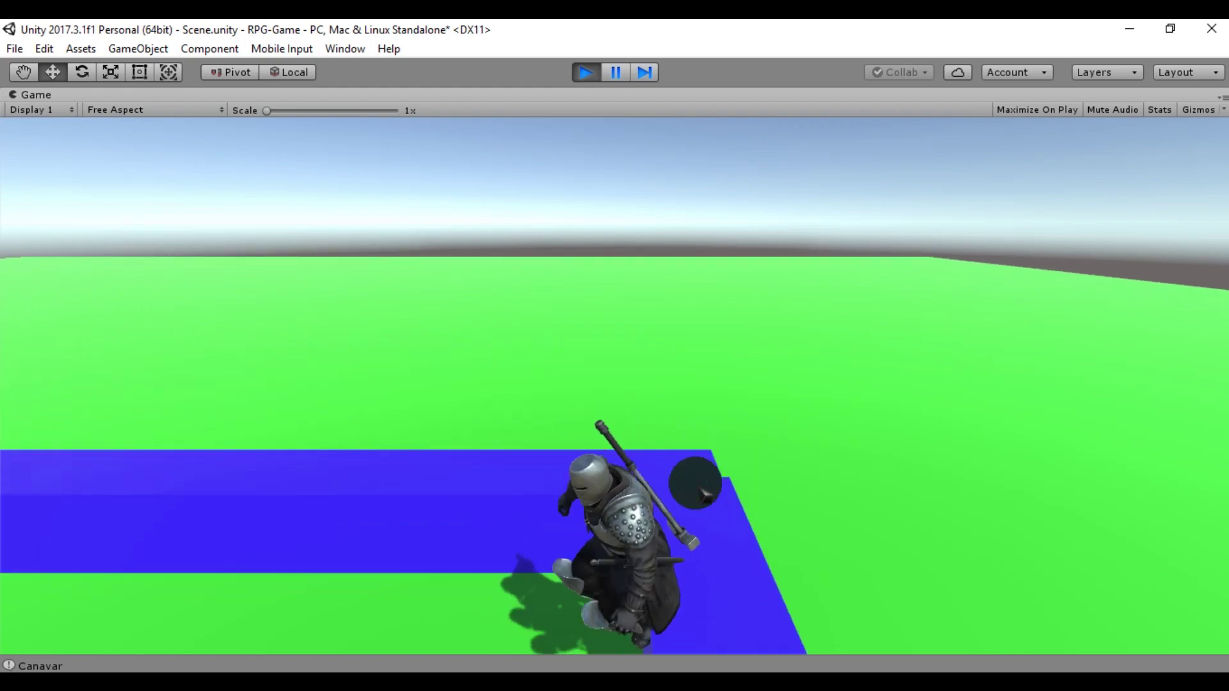
key("s")
left_click(704, 493)
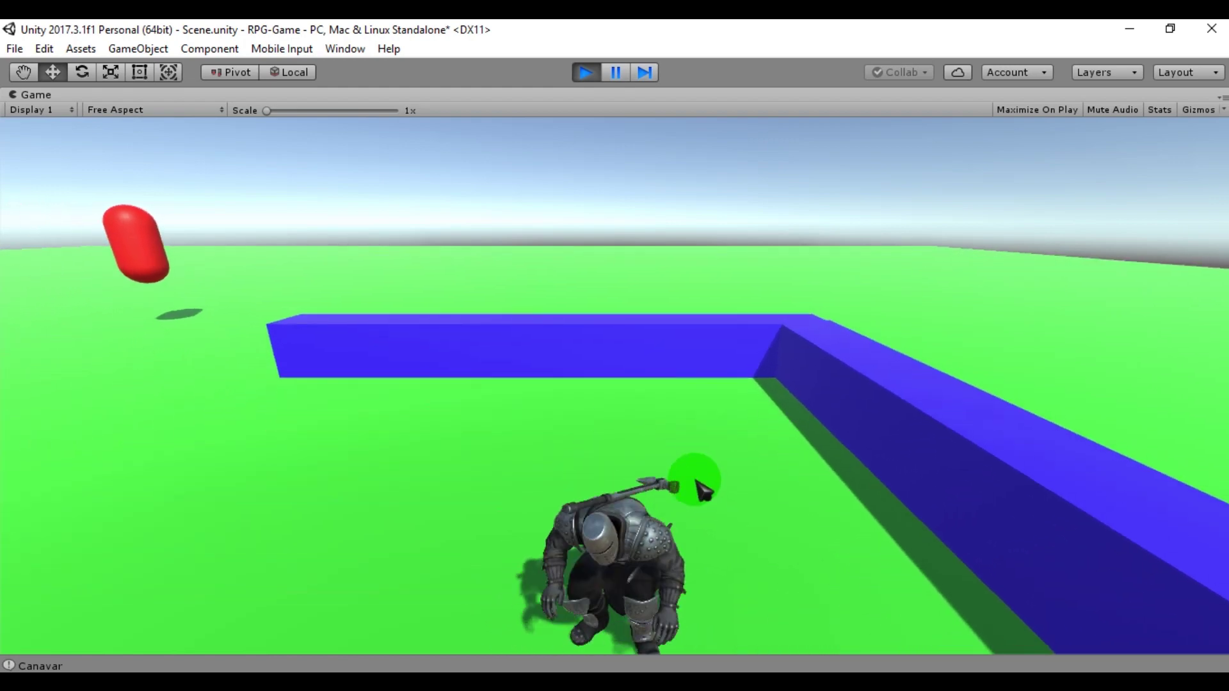
key("s")
key("d")
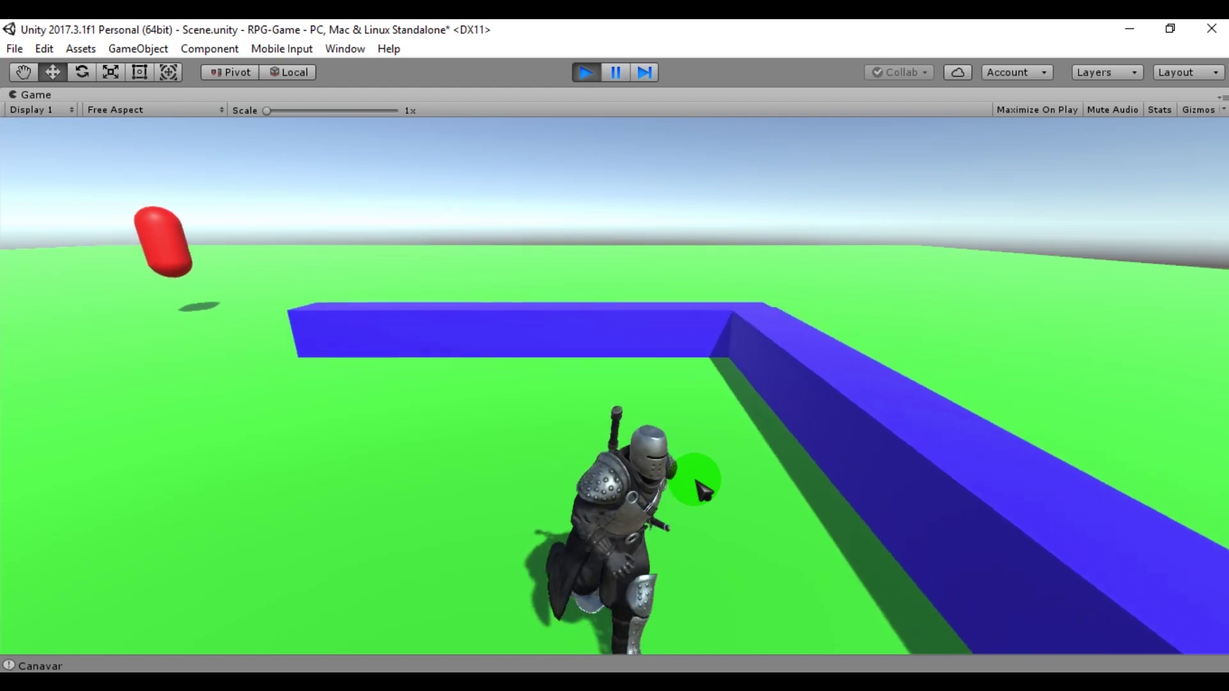
key("d")
key("w")
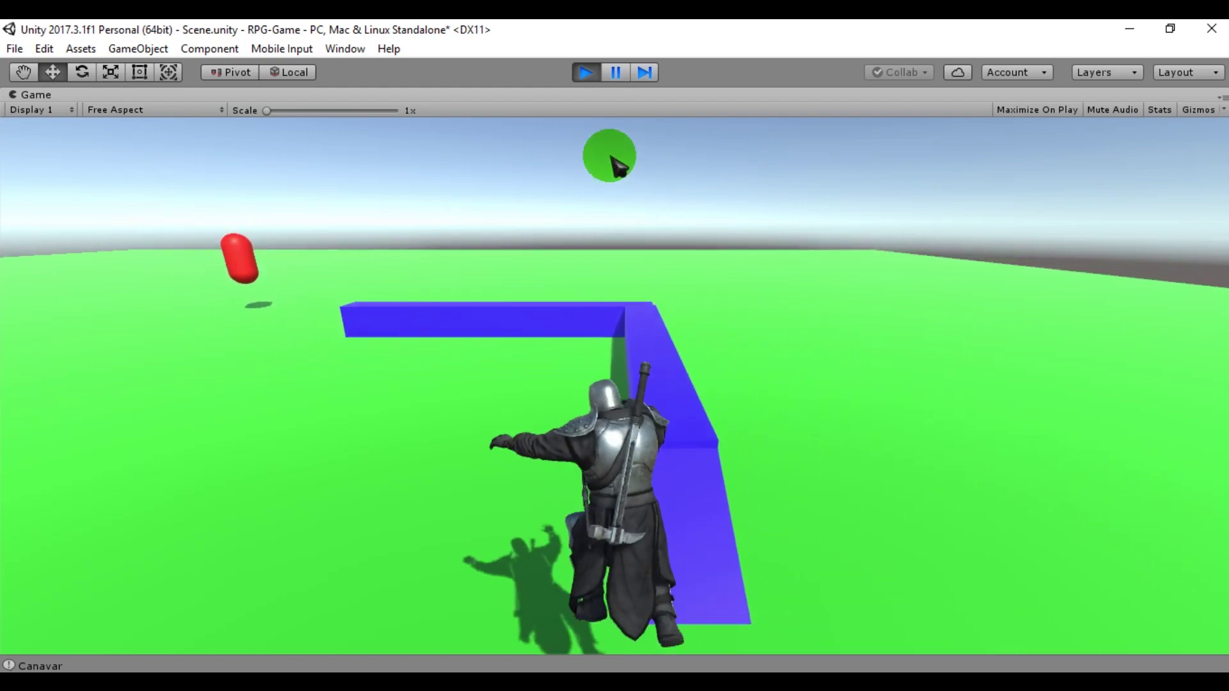
key("s")
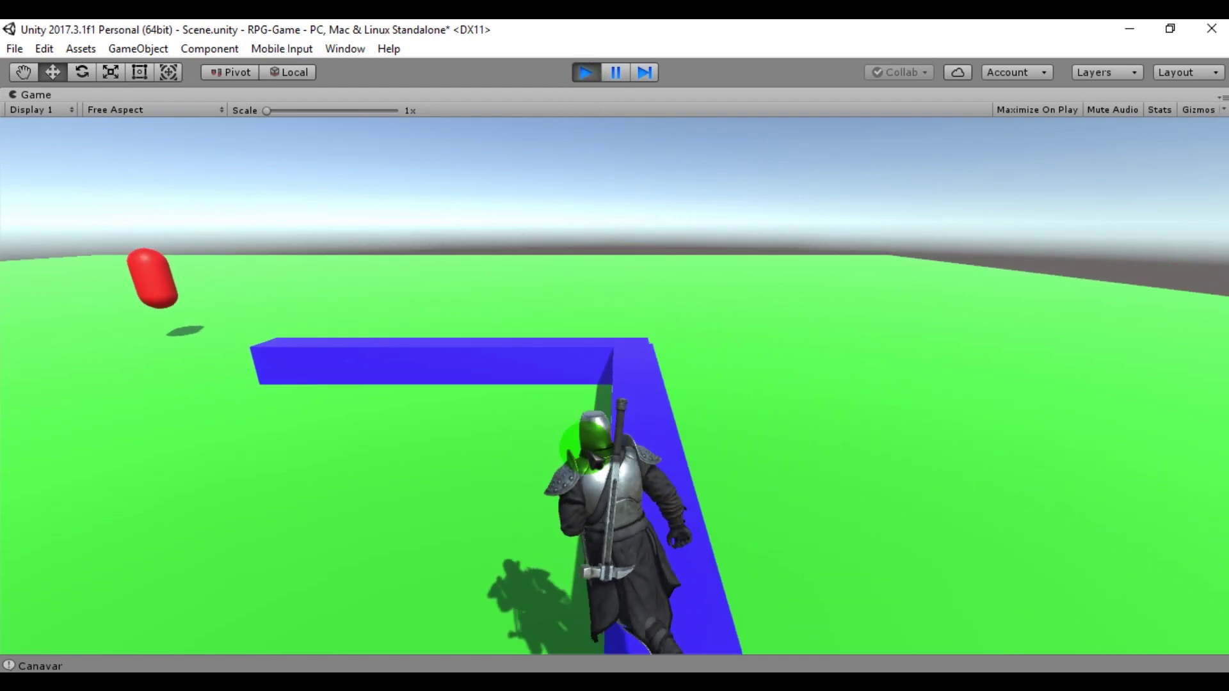
Step: Stop the game and raise the Player object to a Y position of 0.18 in the scene
left_click(586, 72)
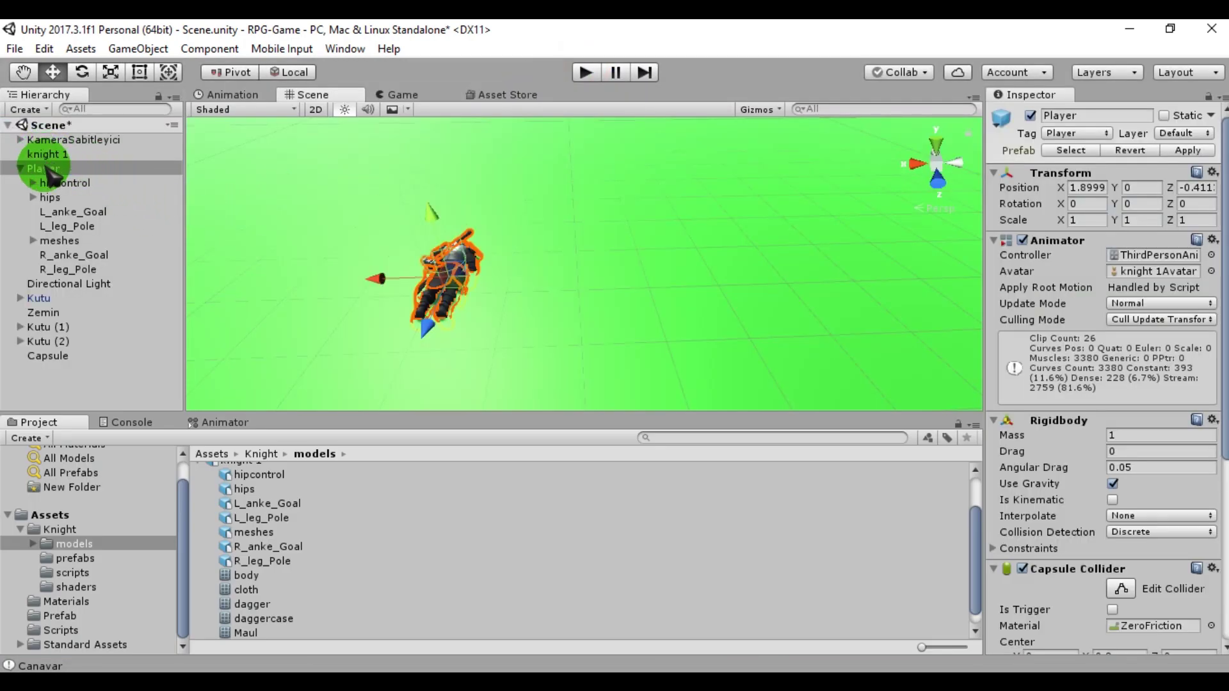
mouse_move(429, 215)
left_mouse_down()
mouse_move(434, 199)
mouse_move(435, 213)
left_mouse_up()
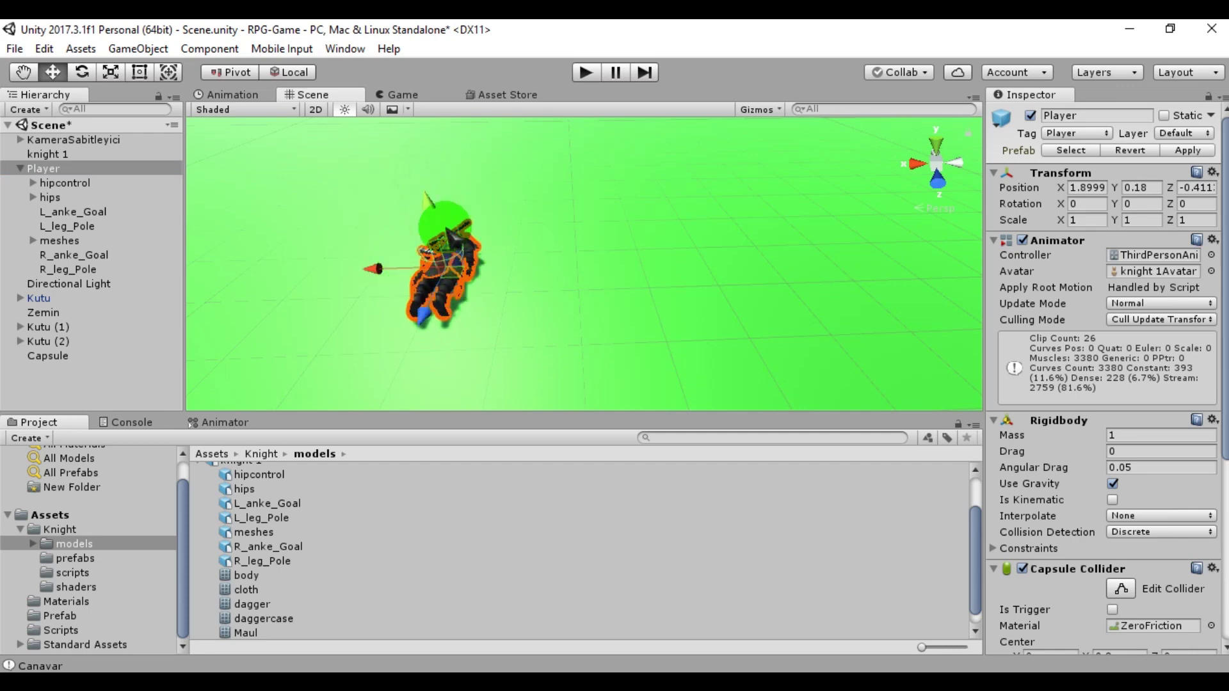
left_click(76, 169)
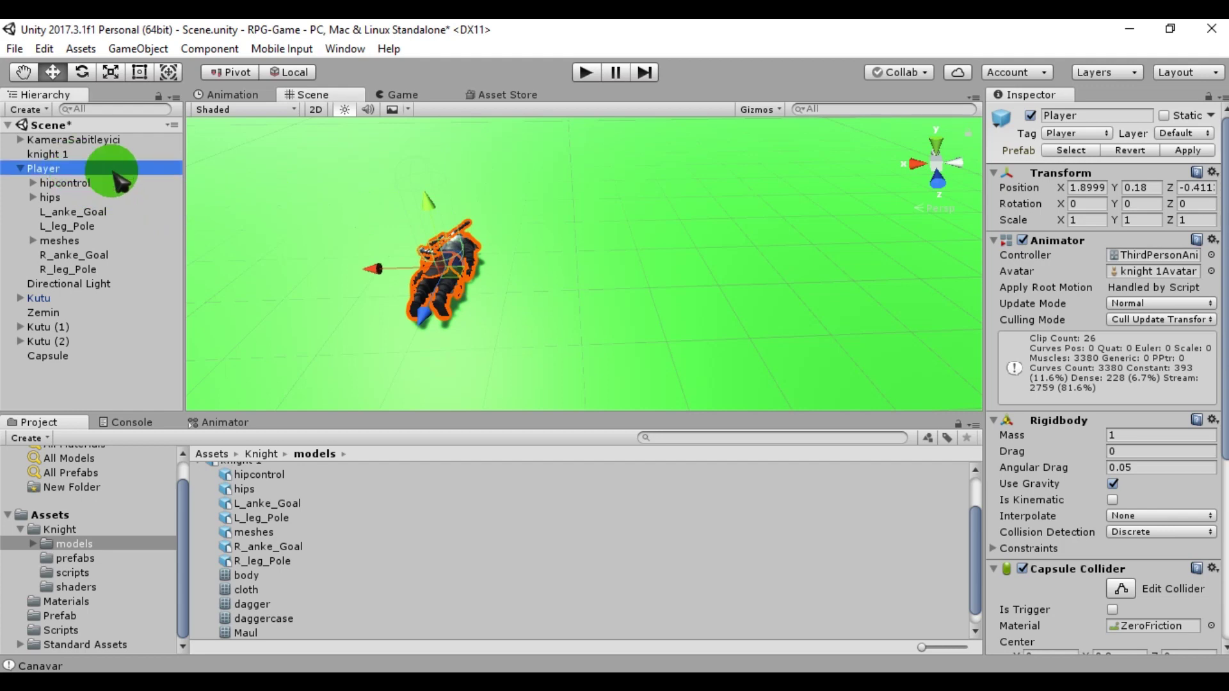
Step: Start the game, maximize the Game view and test the knight's movement and crouching around the blue block
left_click(583, 72)
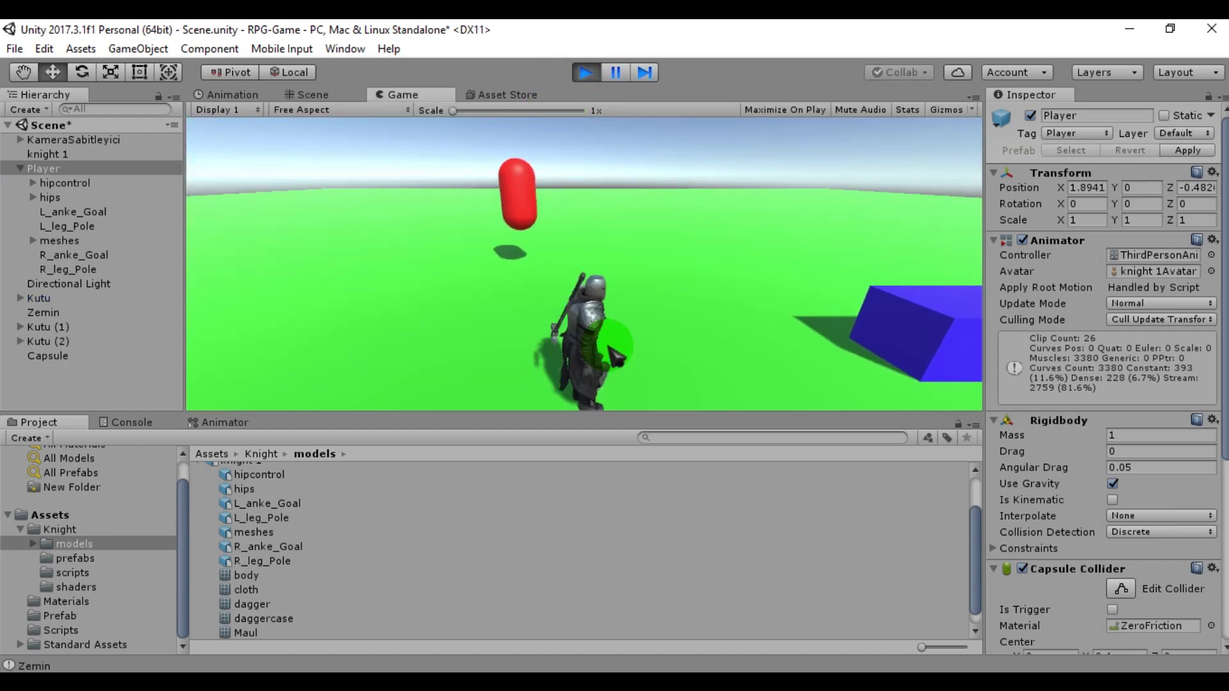
right_click(413, 96)
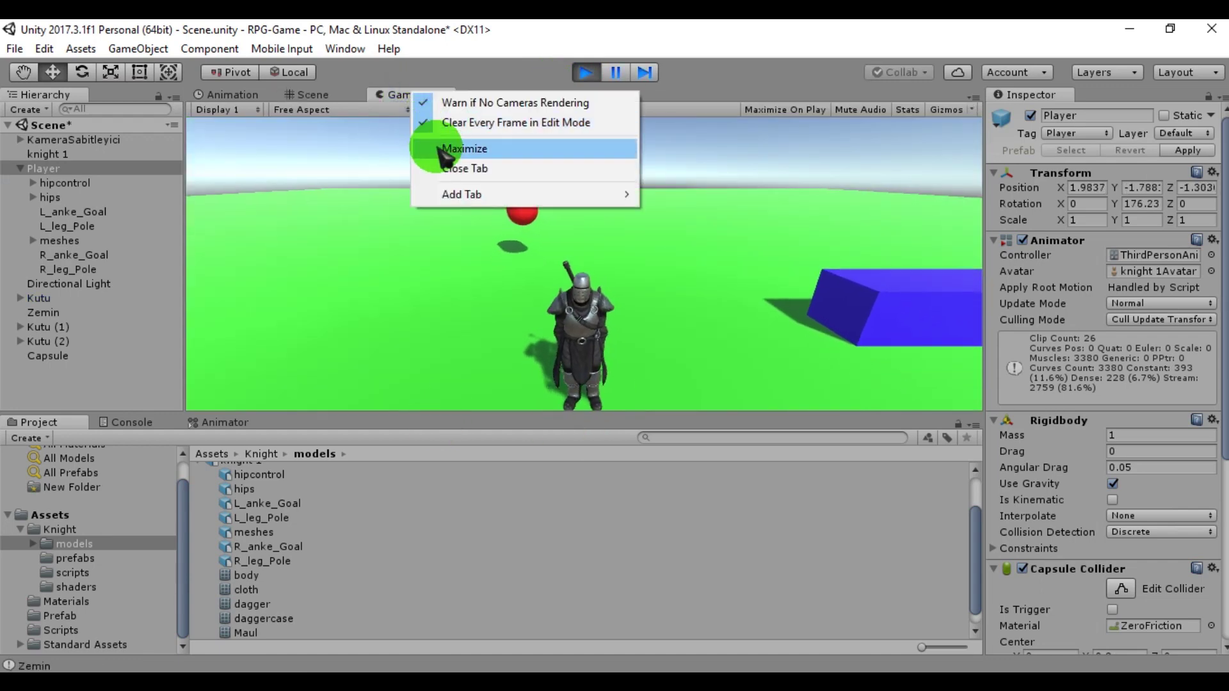
left_click(452, 148)
left_click(537, 353)
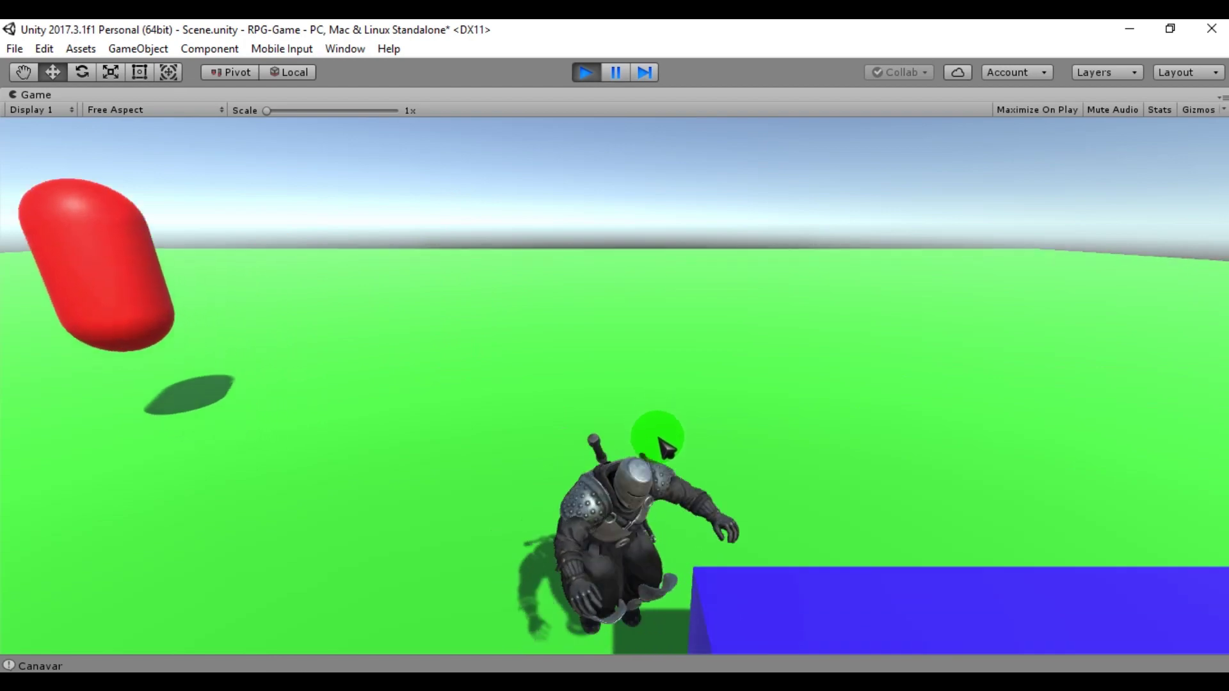
left_click(803, 485)
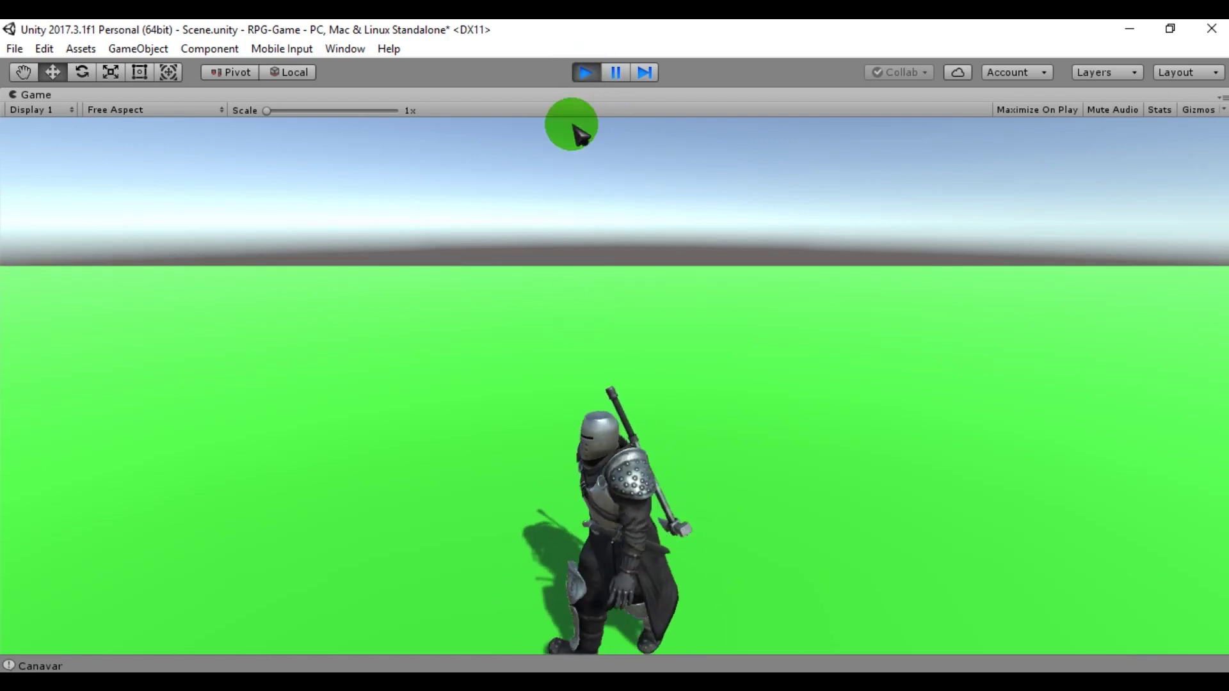
Step: Stop the game and set Jump Power to 8 in the Player's Third Person Character component
left_click(585, 72)
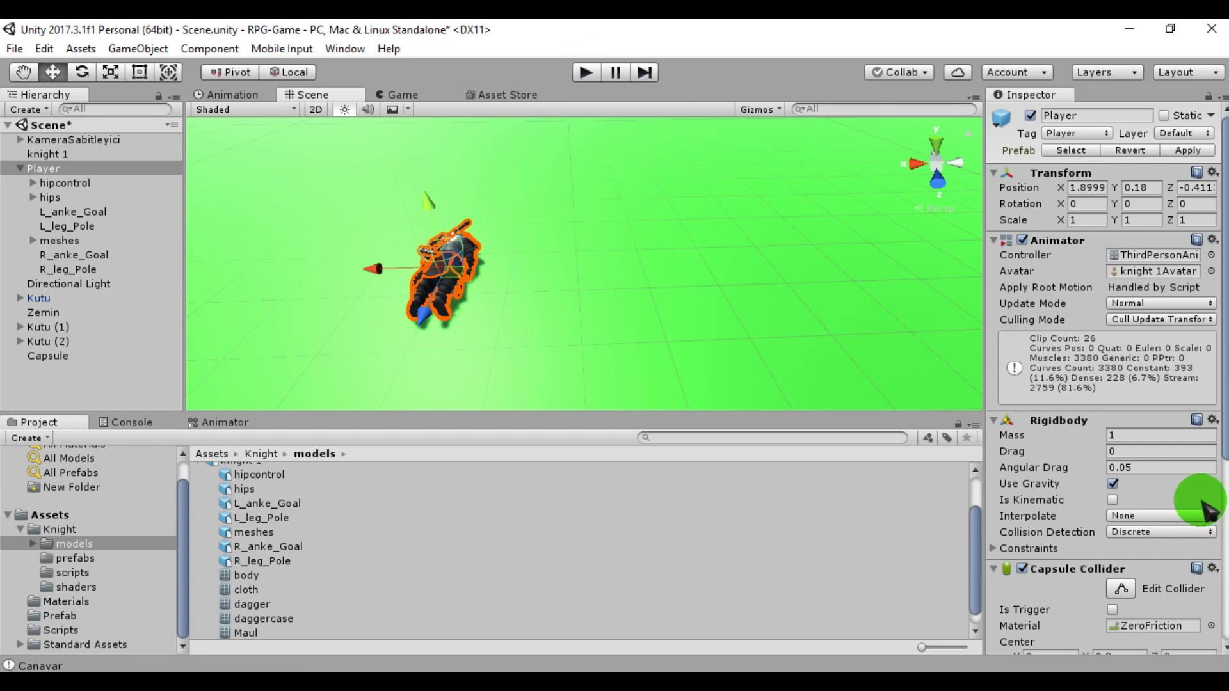
left_click_drag(1219, 384, 1219, 486)
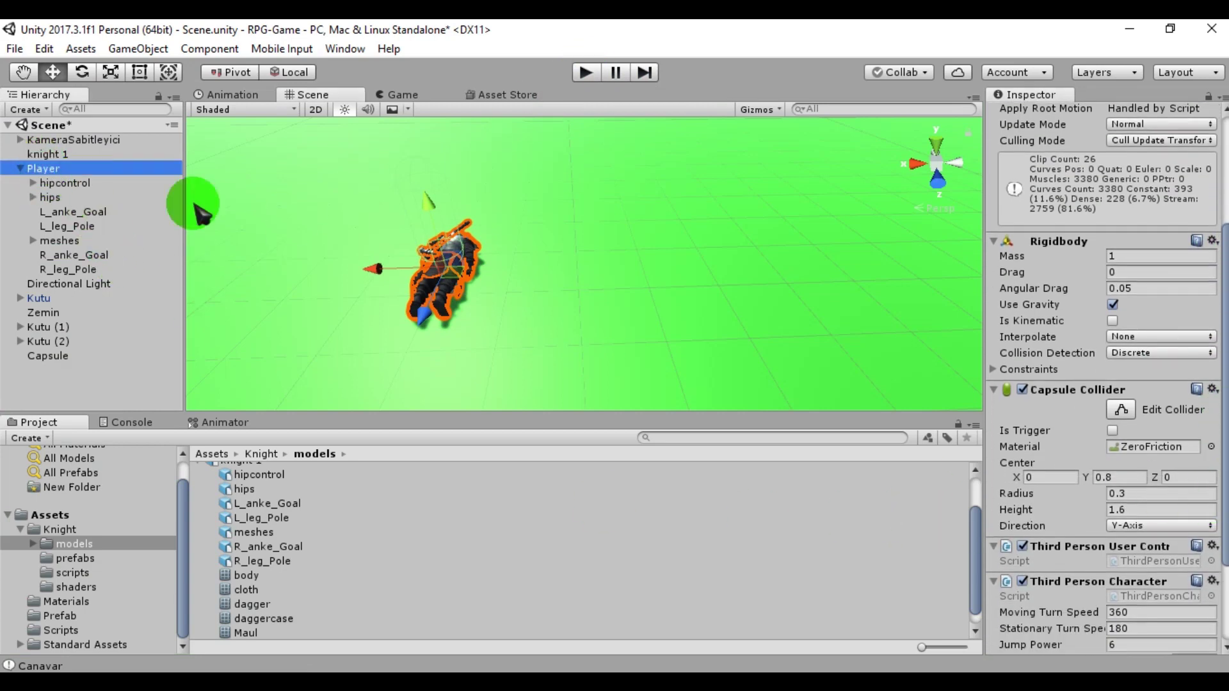
left_click_drag(1225, 391, 1225, 465)
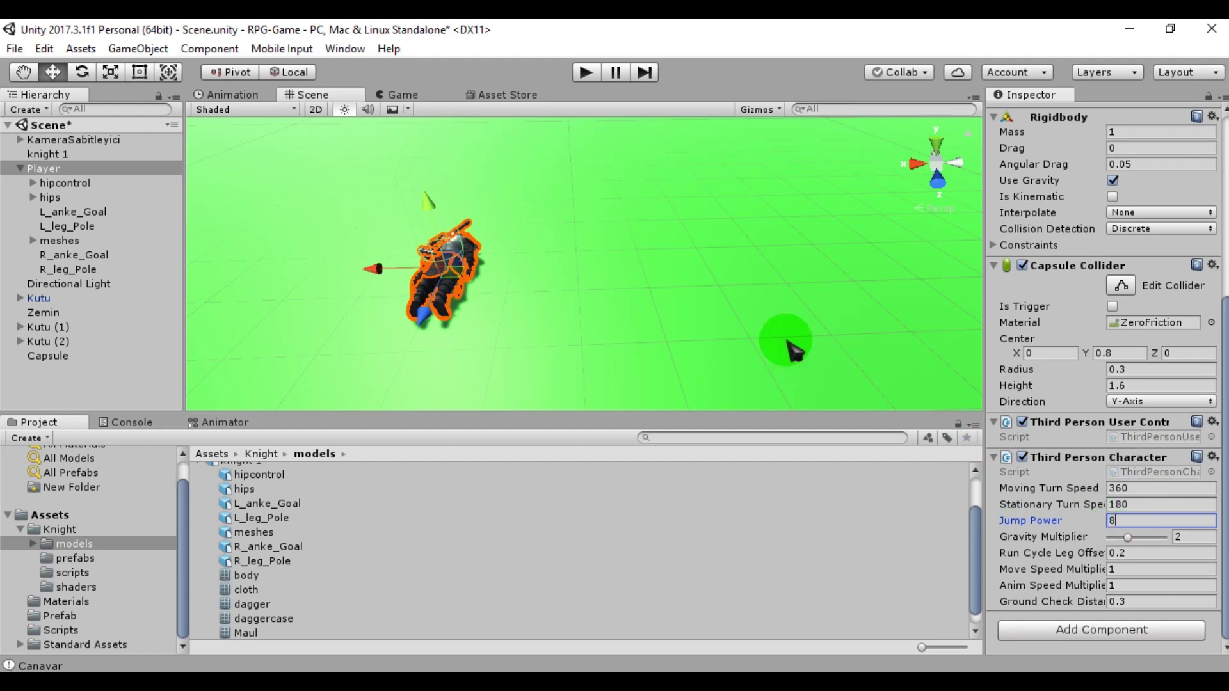
Step: Run the game and move the knight around the blue block while jumping to test the new jump power
left_click(584, 71)
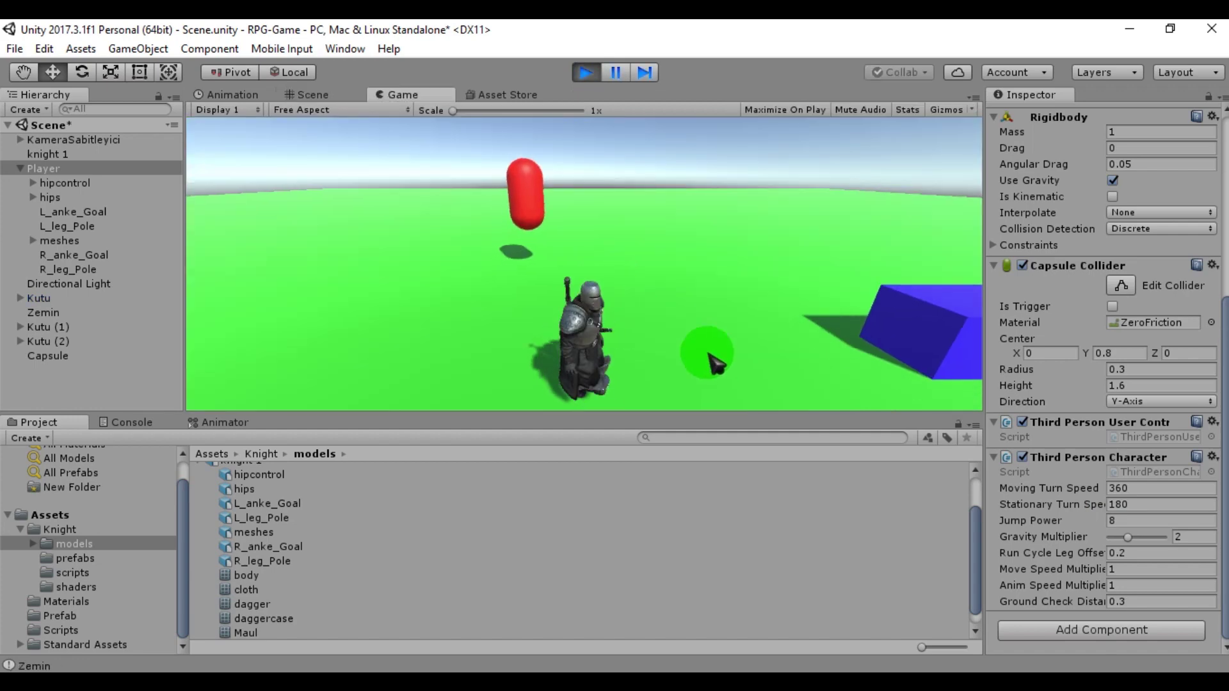
key("w")
key("space")
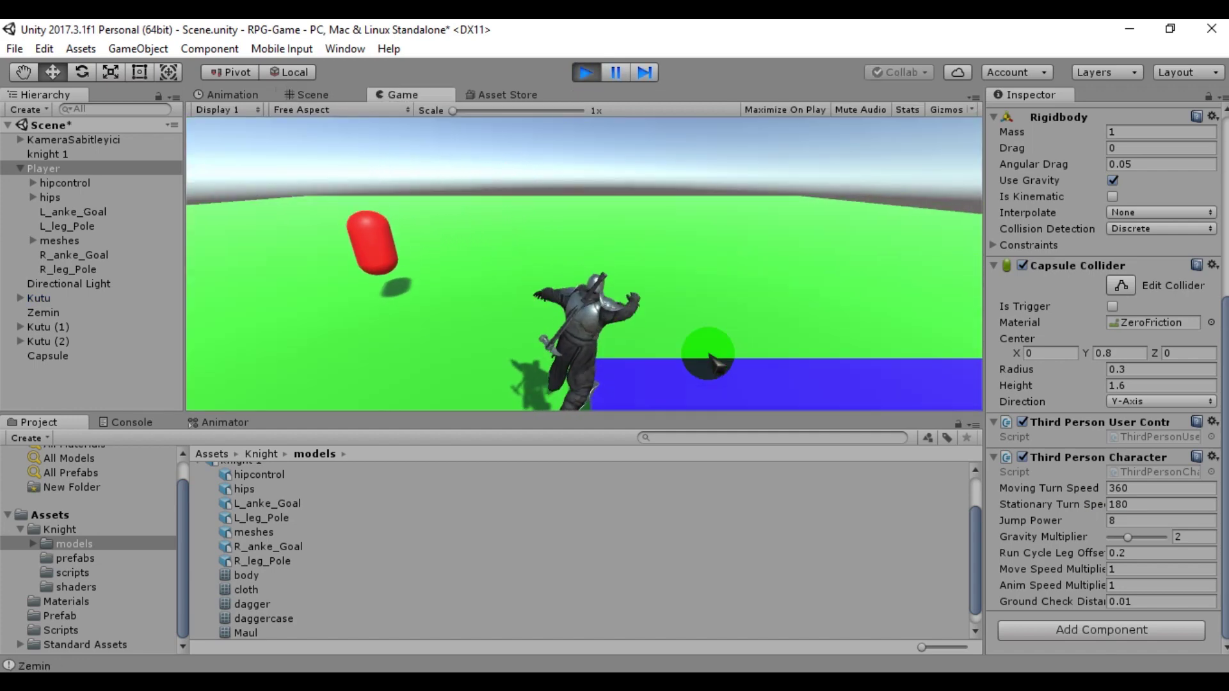
key("s")
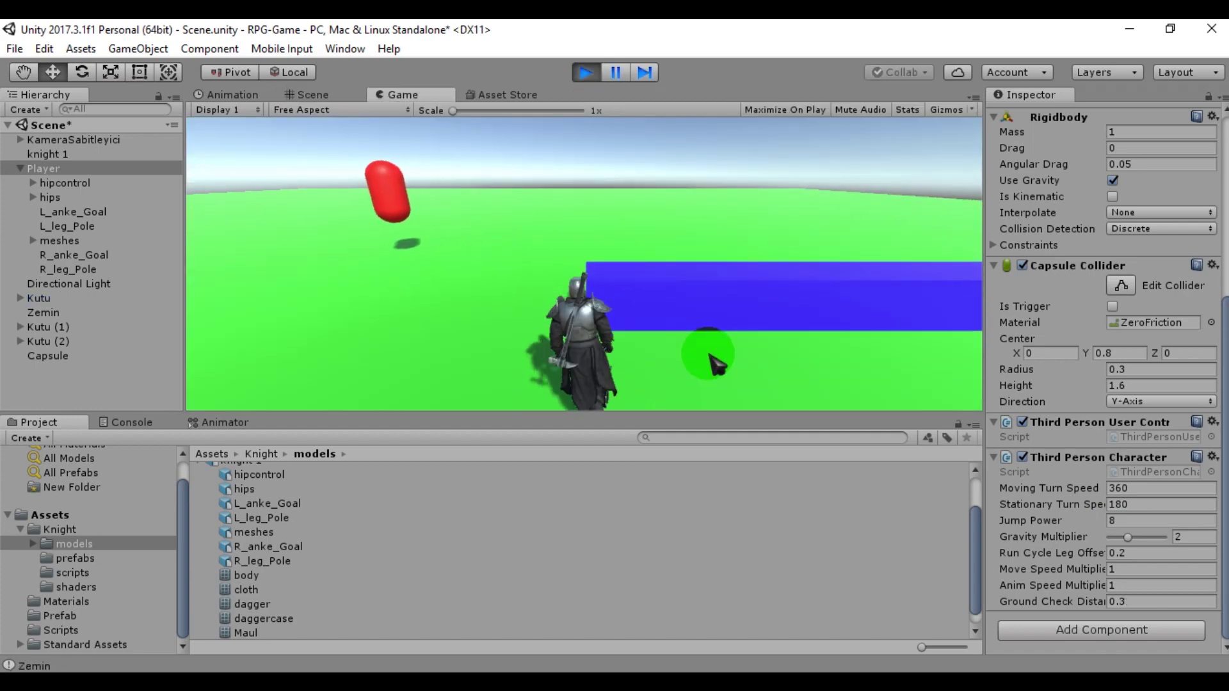
key("w")
key("s")
key("space")
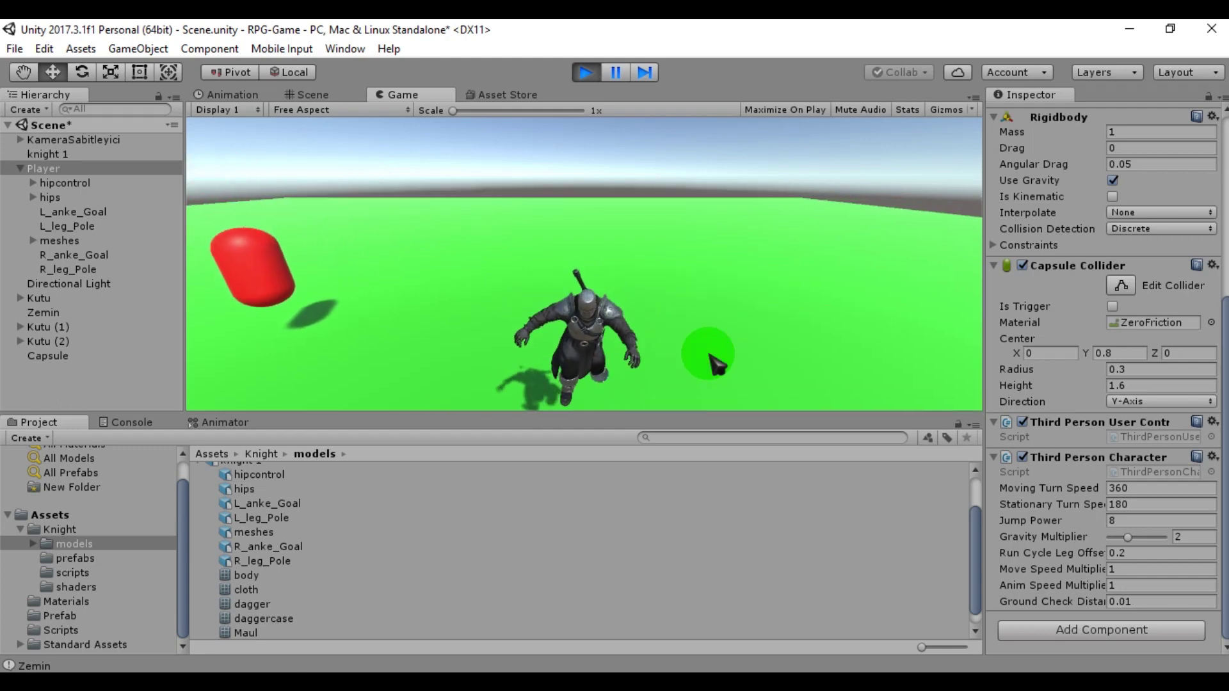
key("w")
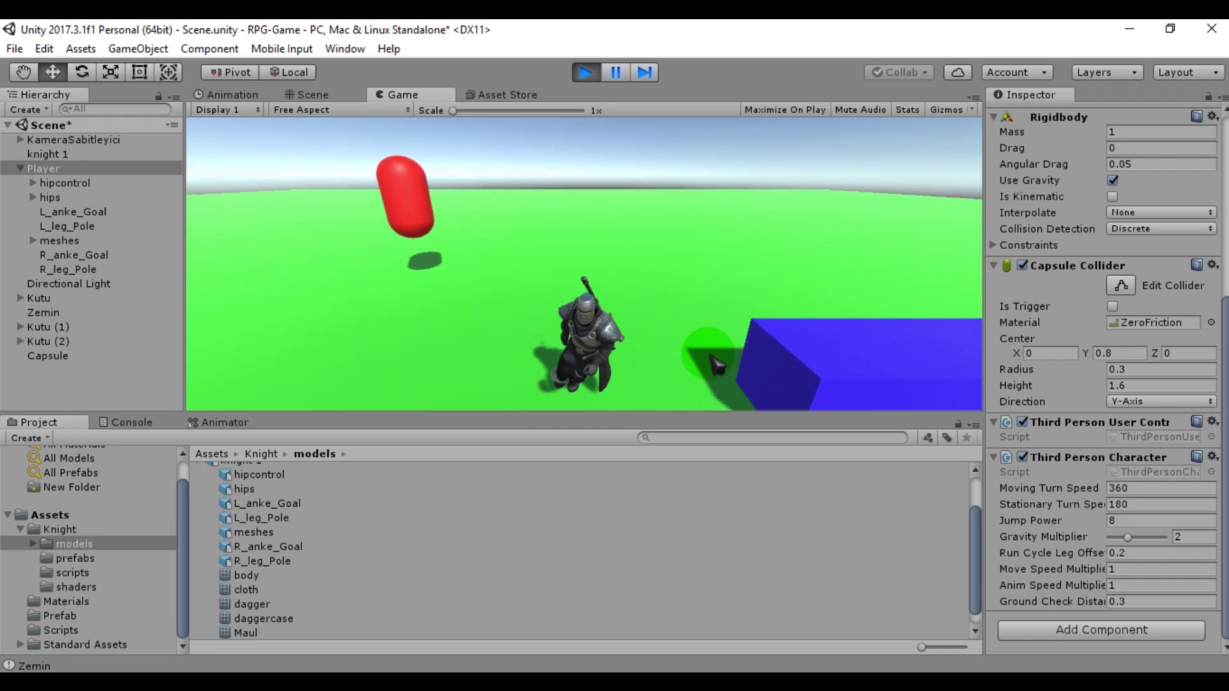
key("s")
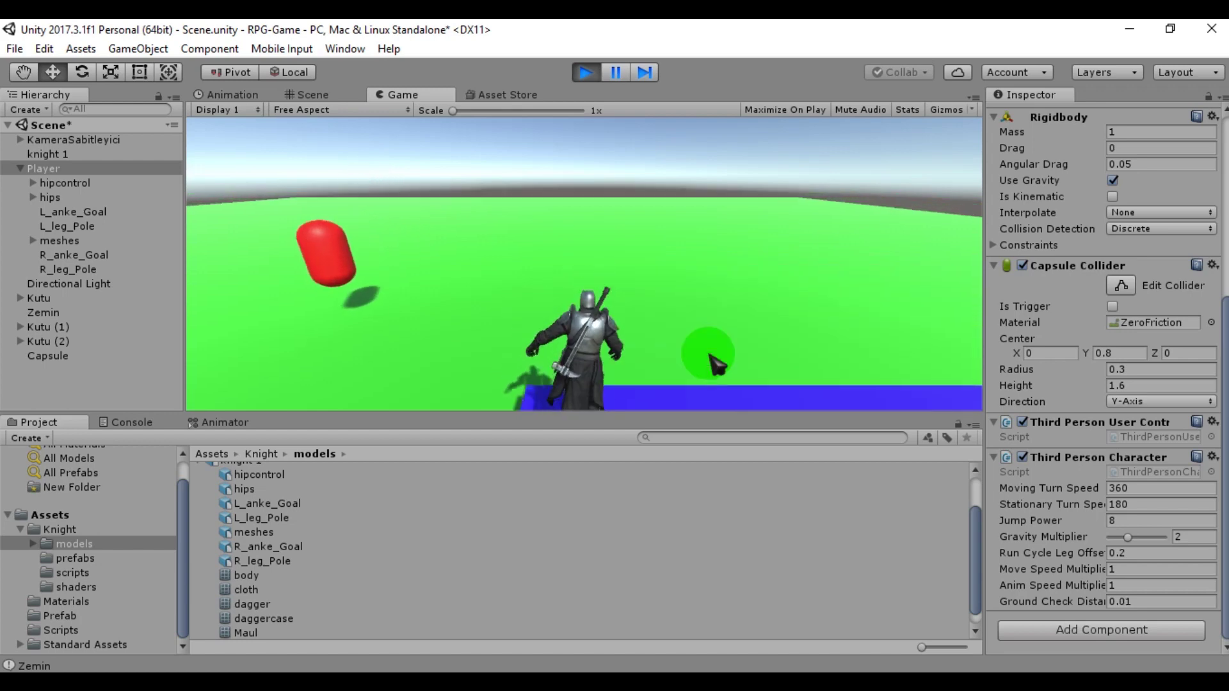
key("a")
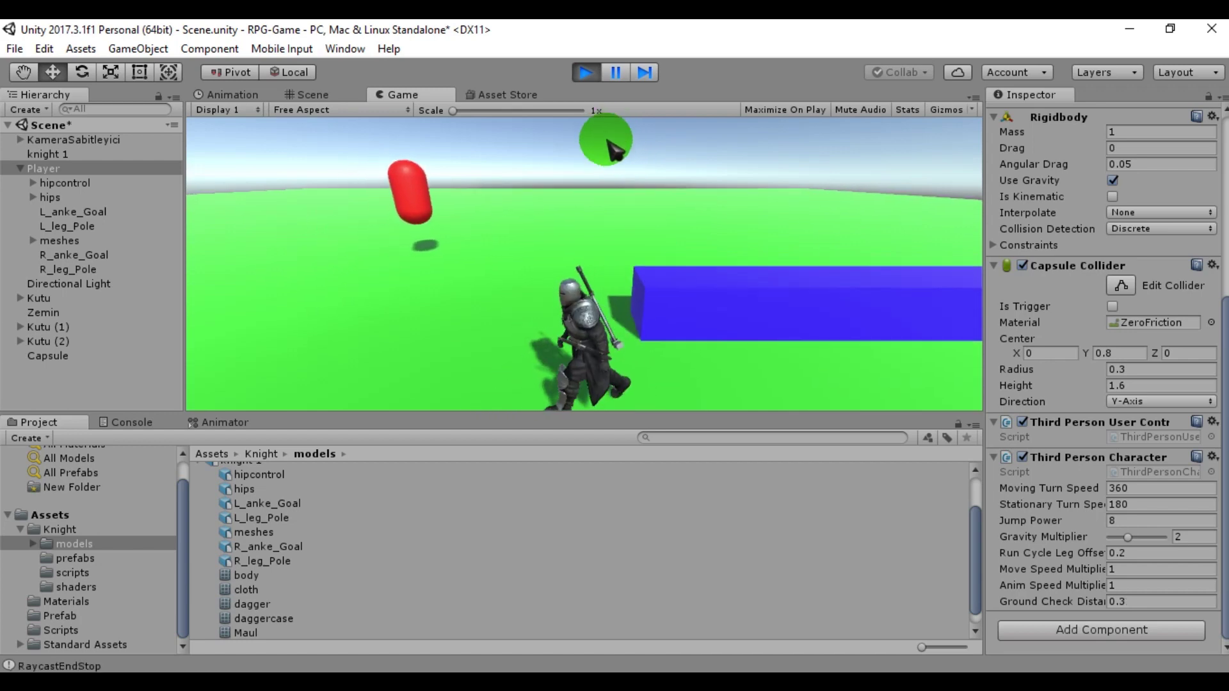
key("space")
Step: Stop the game and open the Player's ThirdPersonCharacter script in Visual Studio Code to look through its variables and Start method
left_click(584, 71)
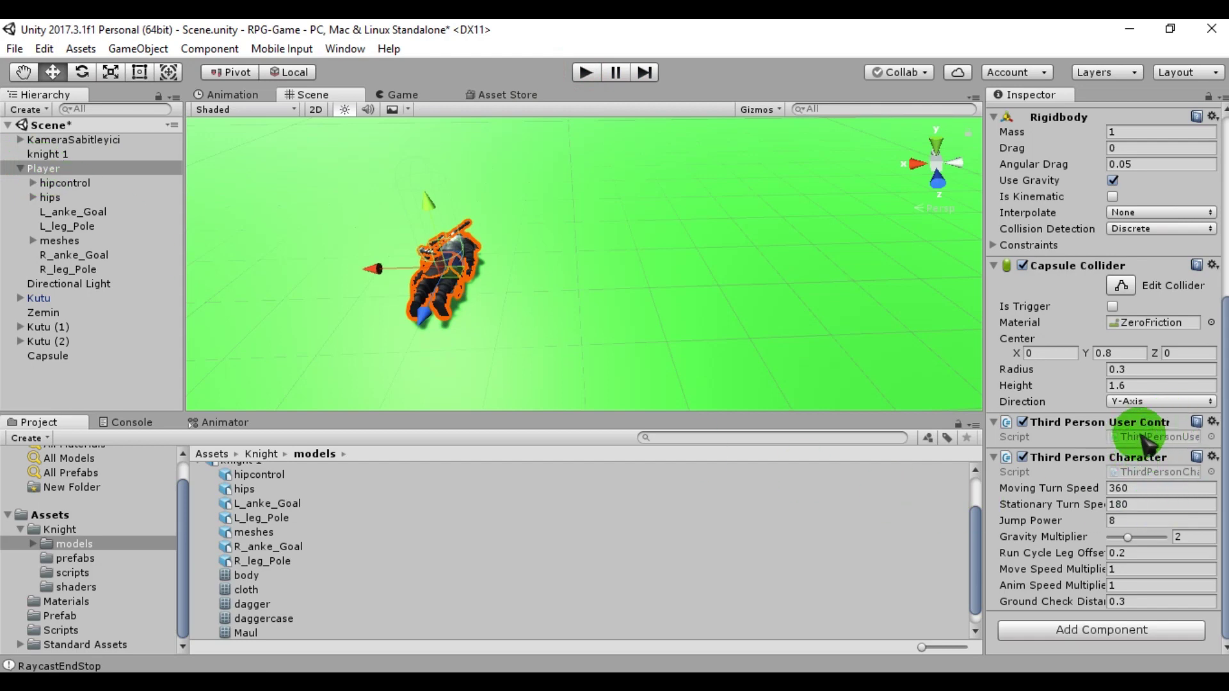
left_click(1142, 470)
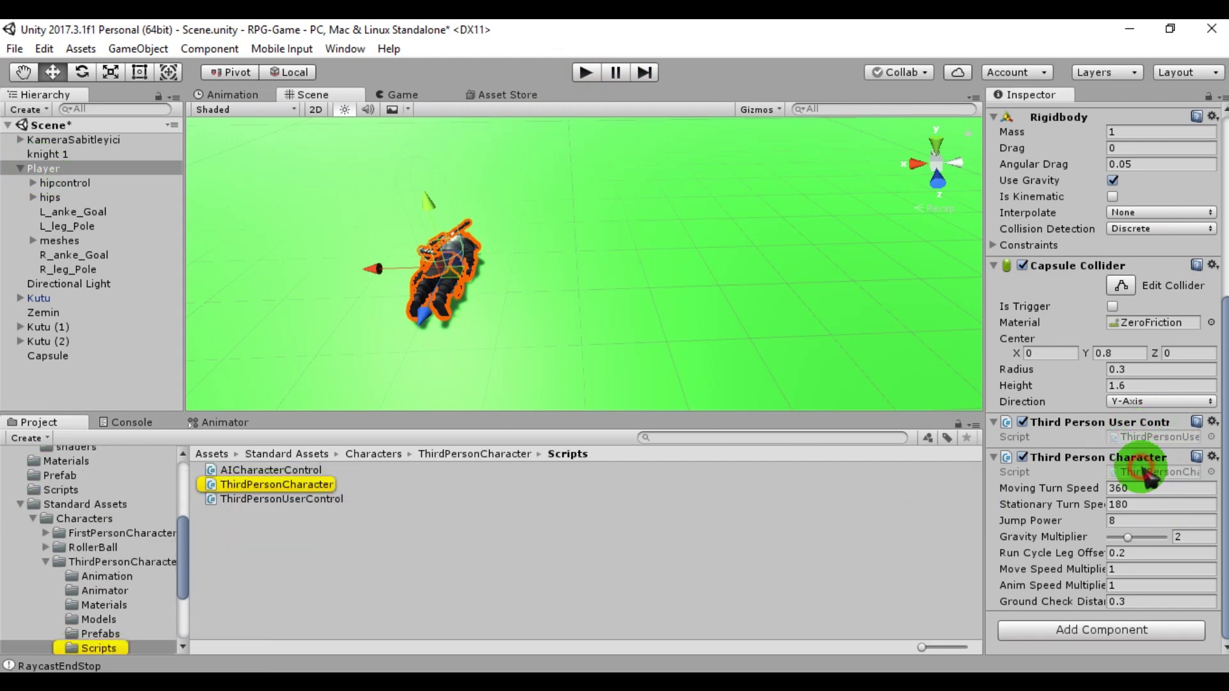
double_click(1143, 470)
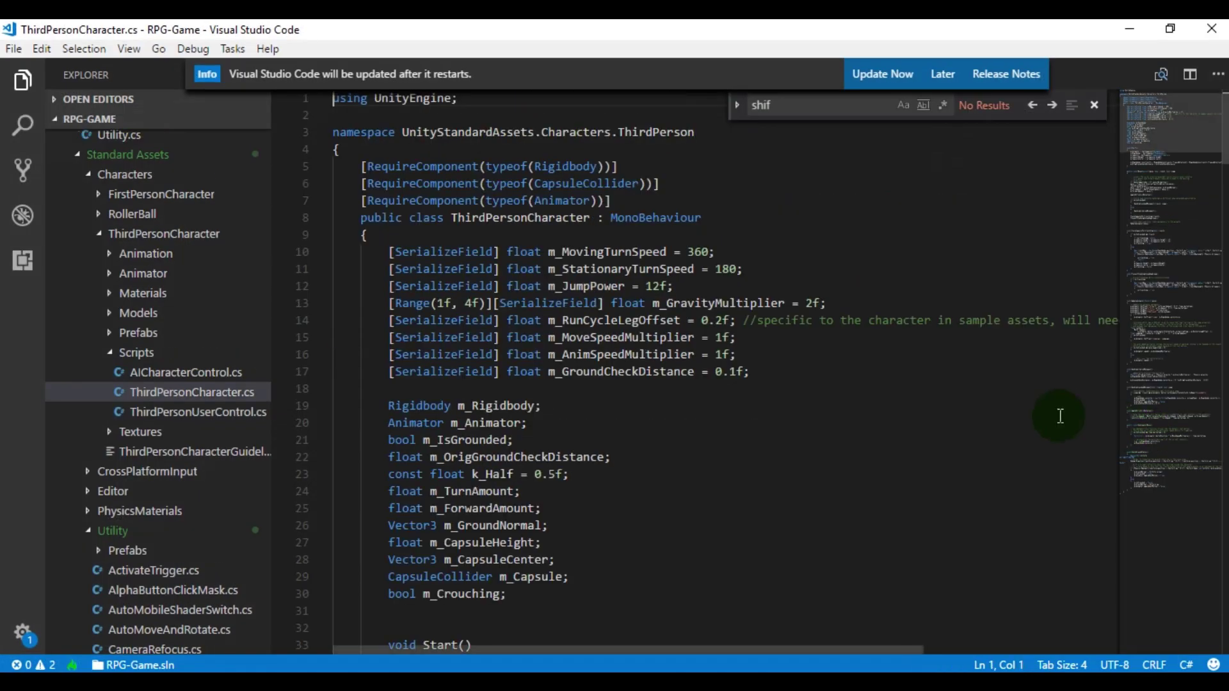
left_click_drag(1219, 138, 1219, 192)
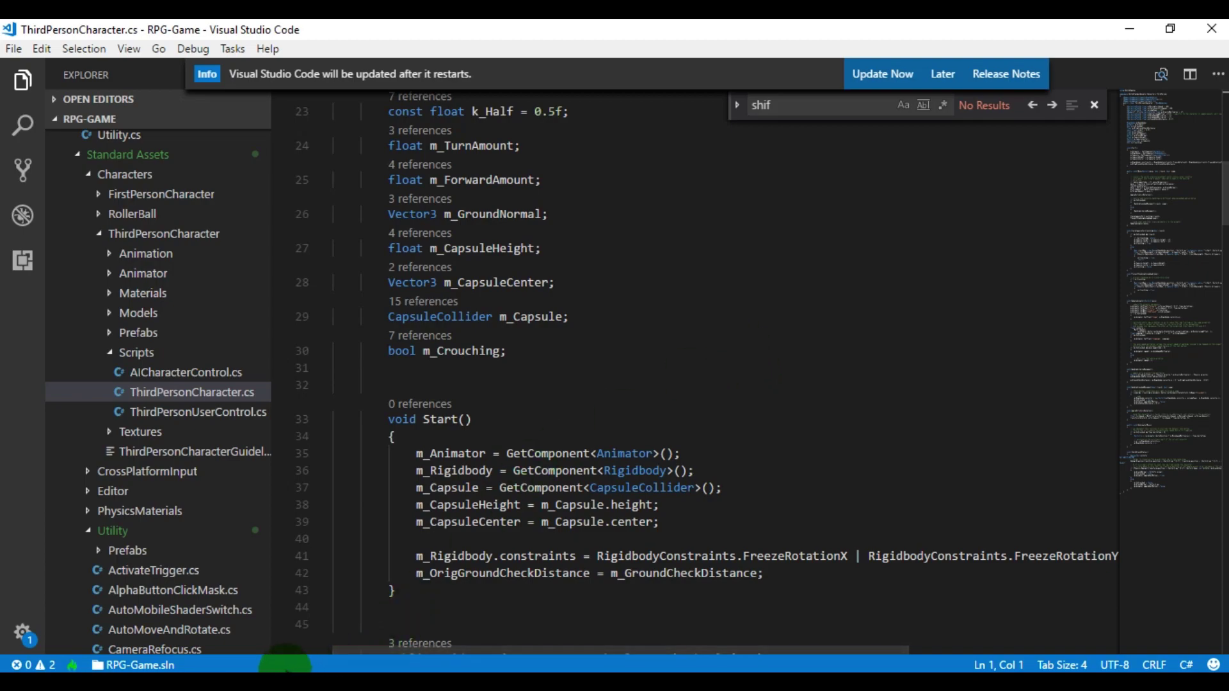
left_click(284, 682)
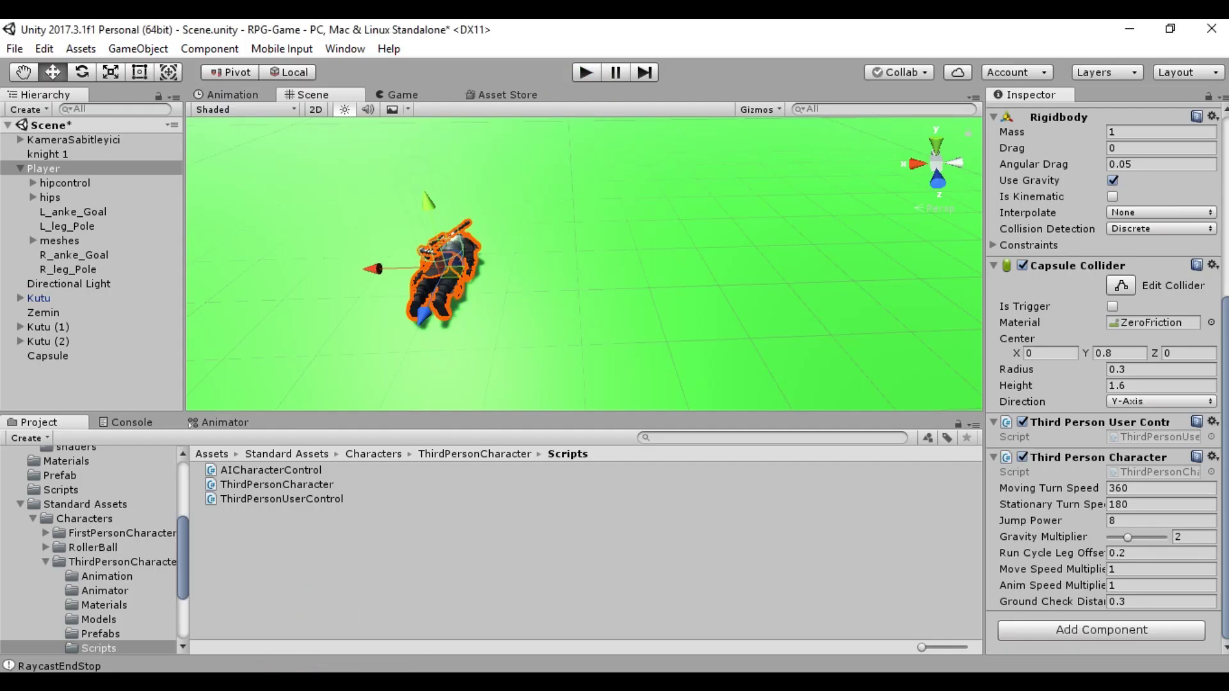
left_click(238, 682)
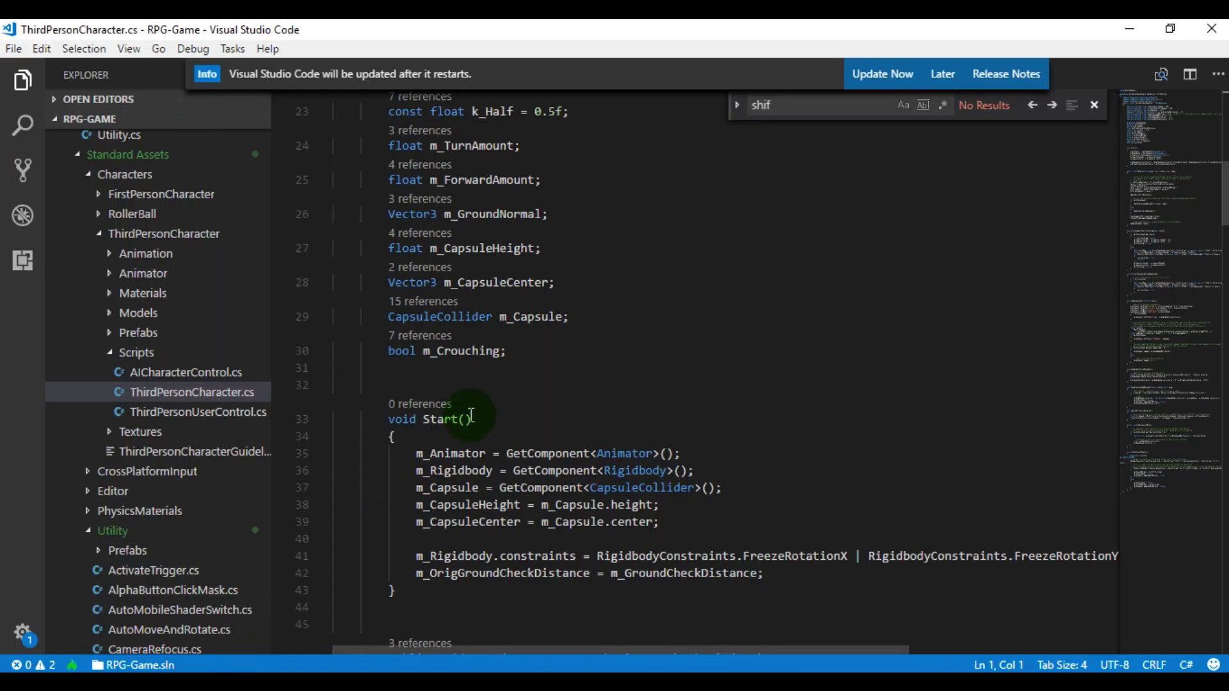
Step: Search the ThirdPersonCharacter.cs and ThirdPersonUserControl.cs scripts for "shift" to locate the speed code
left_click(221, 411)
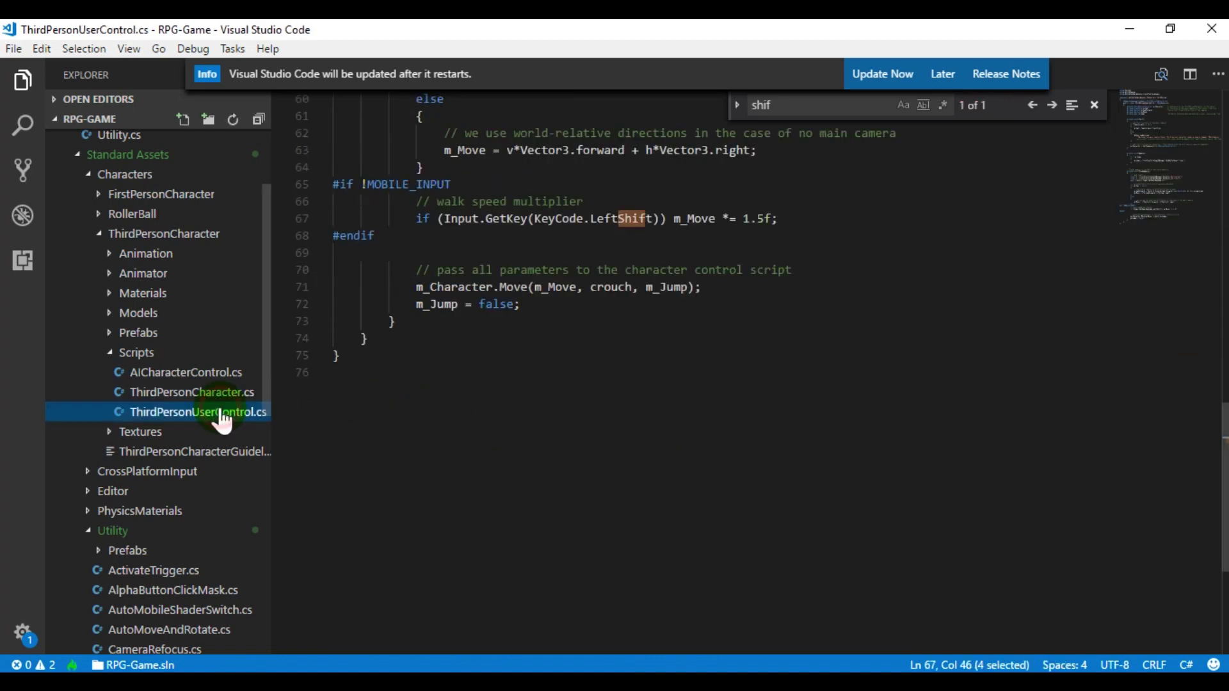
left_click(170, 392)
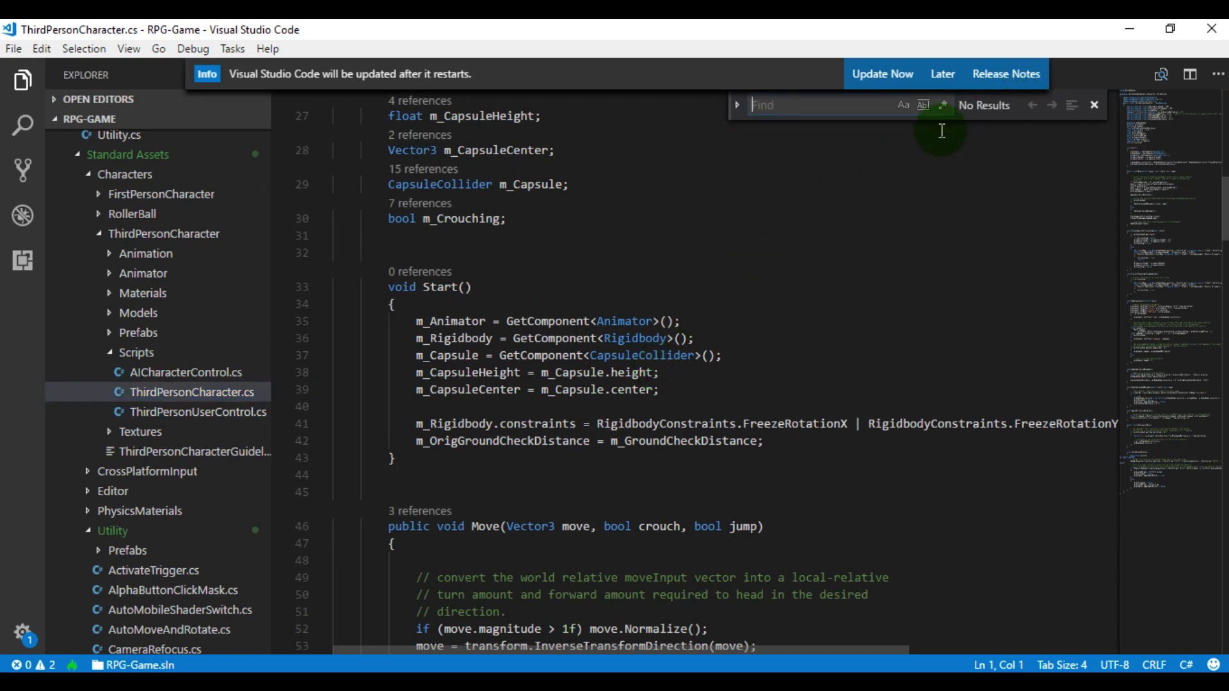
type("si")
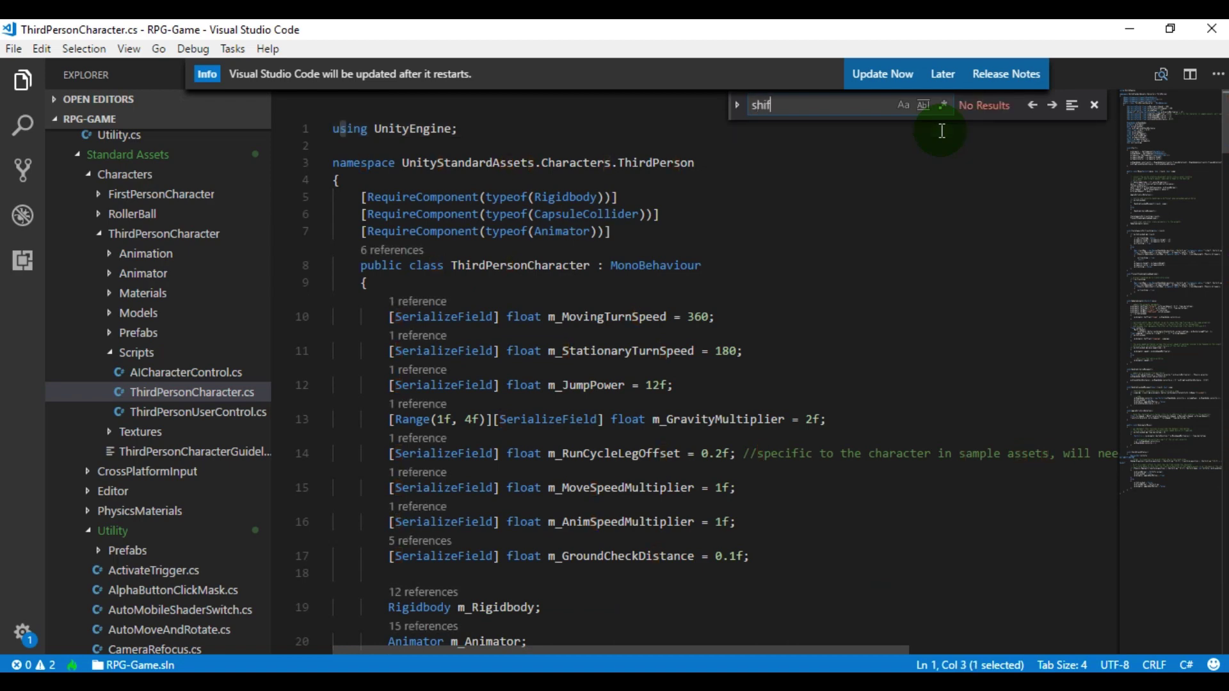
left_click(249, 411)
left_click(1031, 105)
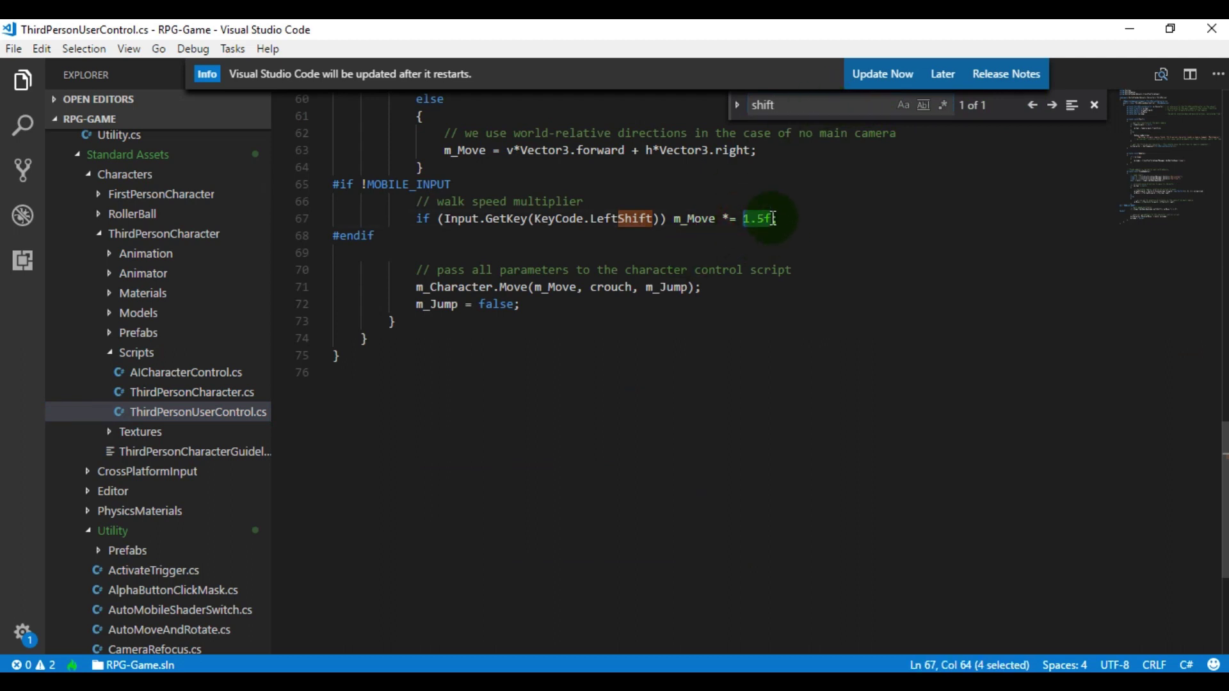
Step: Try 0.5f as the LeftShift walk speed multiplier of m_Move and restore it to 1.5f
left_click_drag(771, 218, 741, 218)
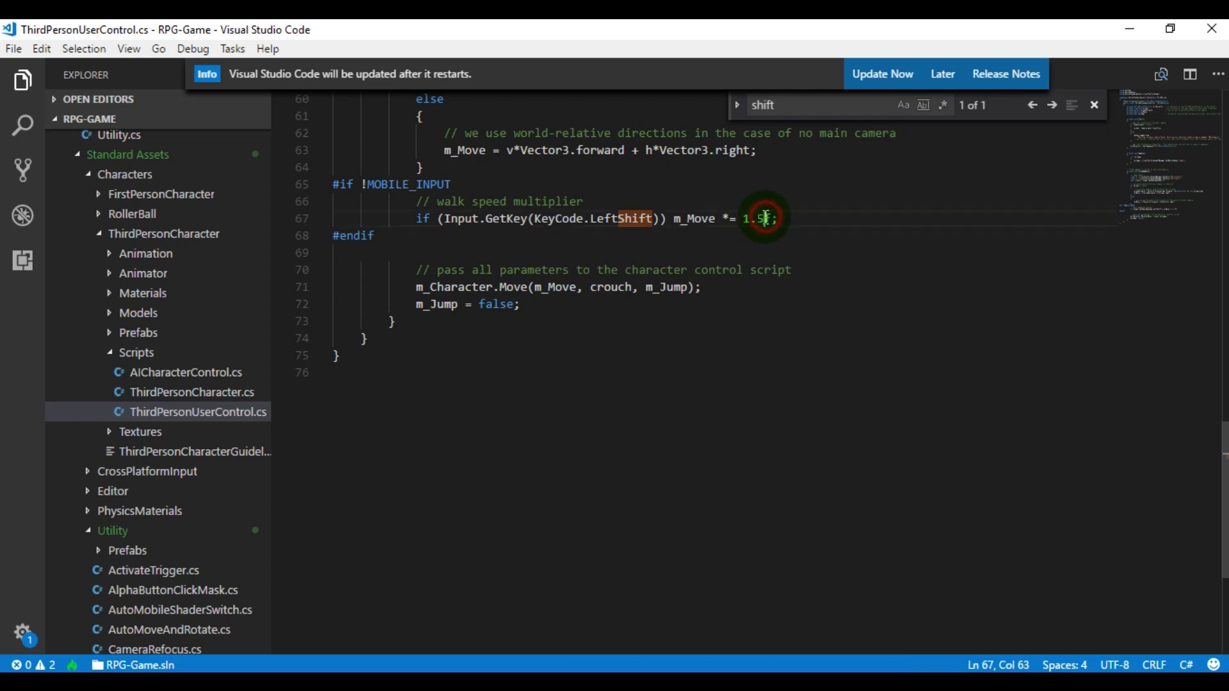
key("BackSpace")
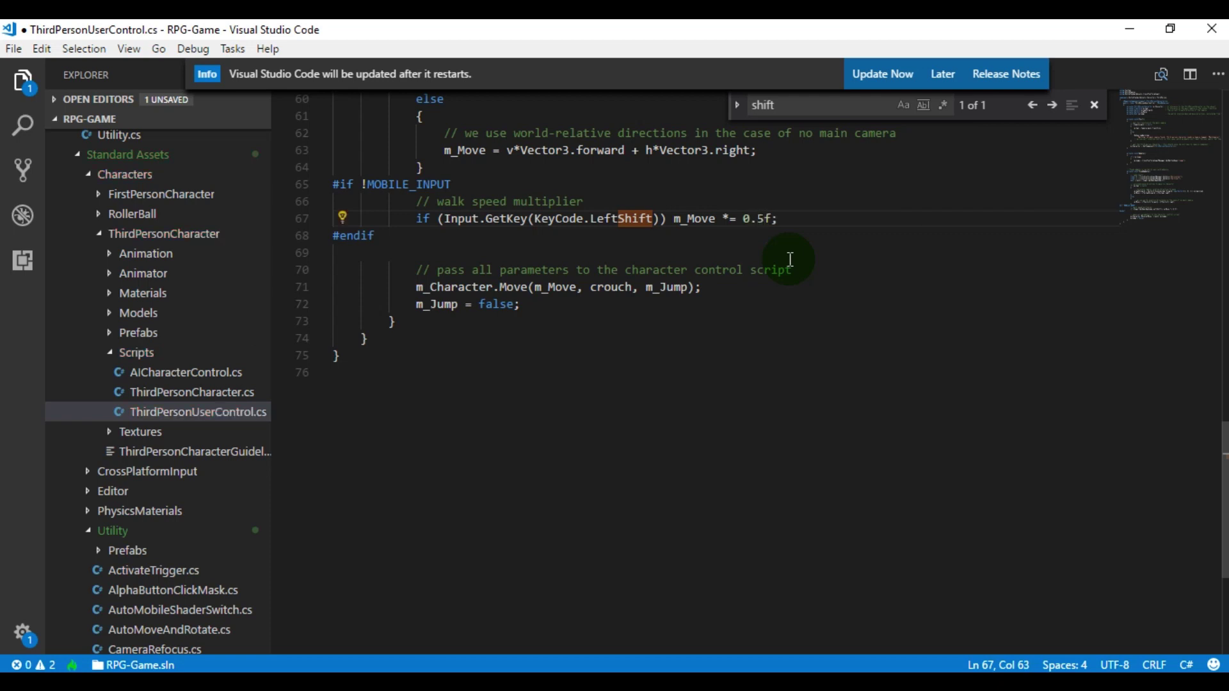
type("1.5")
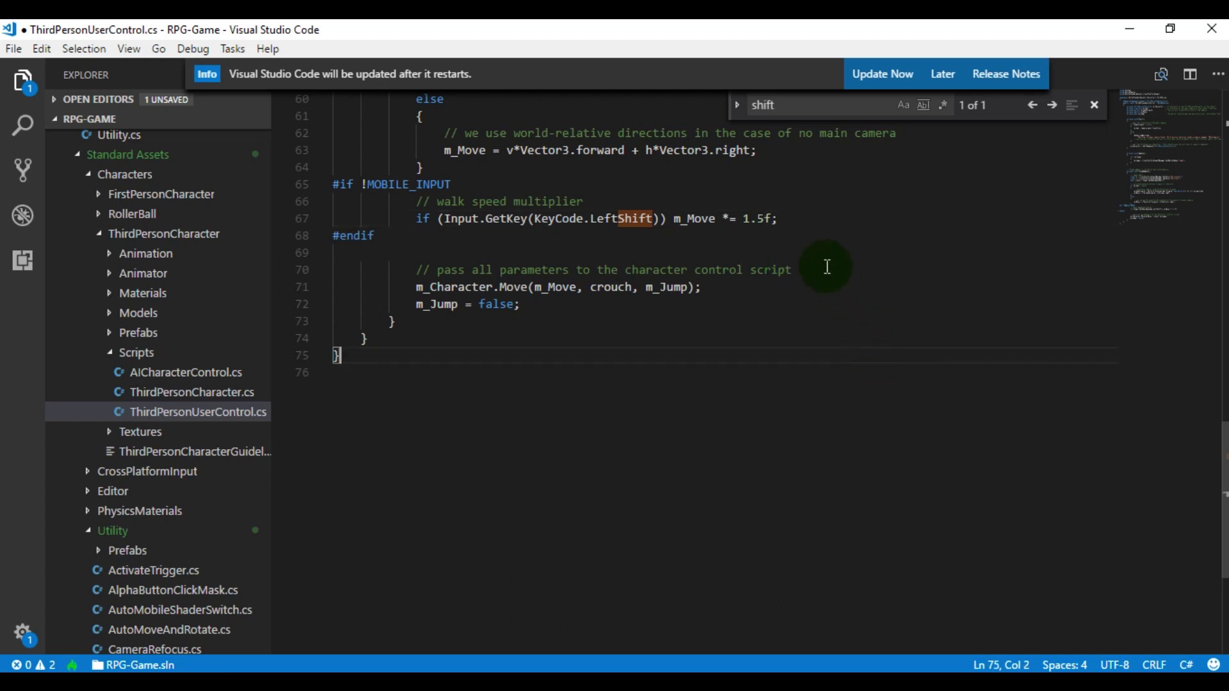
Step: Examine the LeftShift condition and how m_Move is calculated from the forward and right directions in ThirdPersonUserControl.cs
left_click(532, 219)
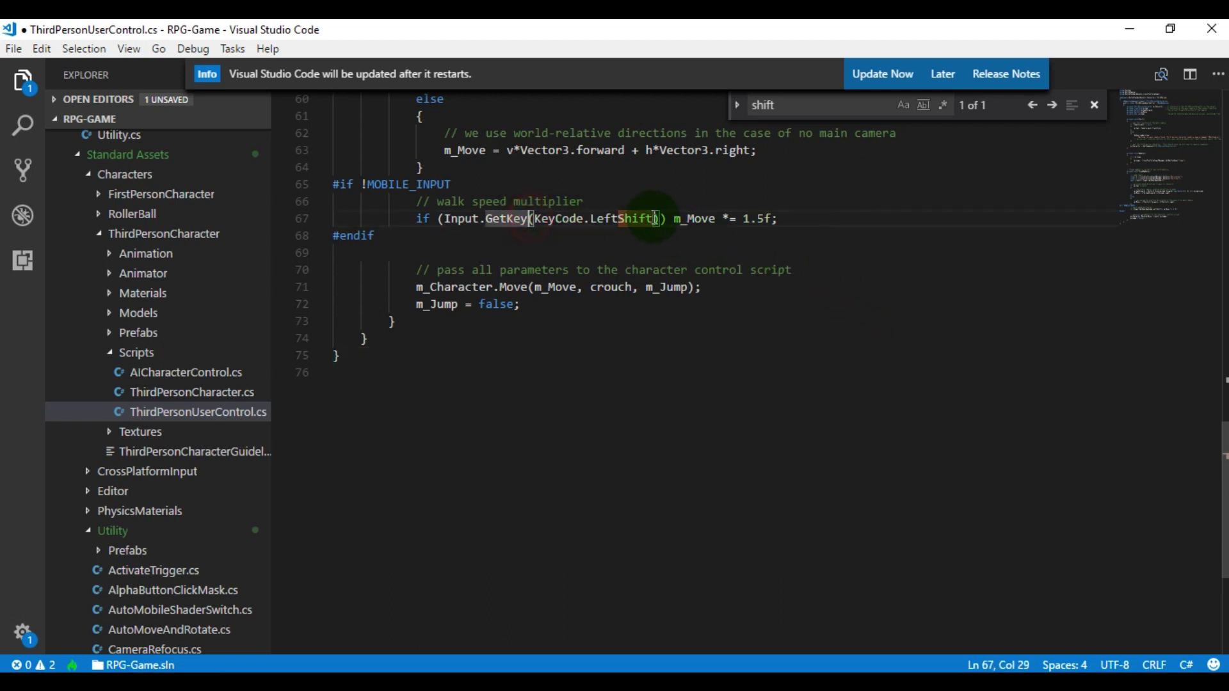
left_click_drag(715, 218, 694, 221)
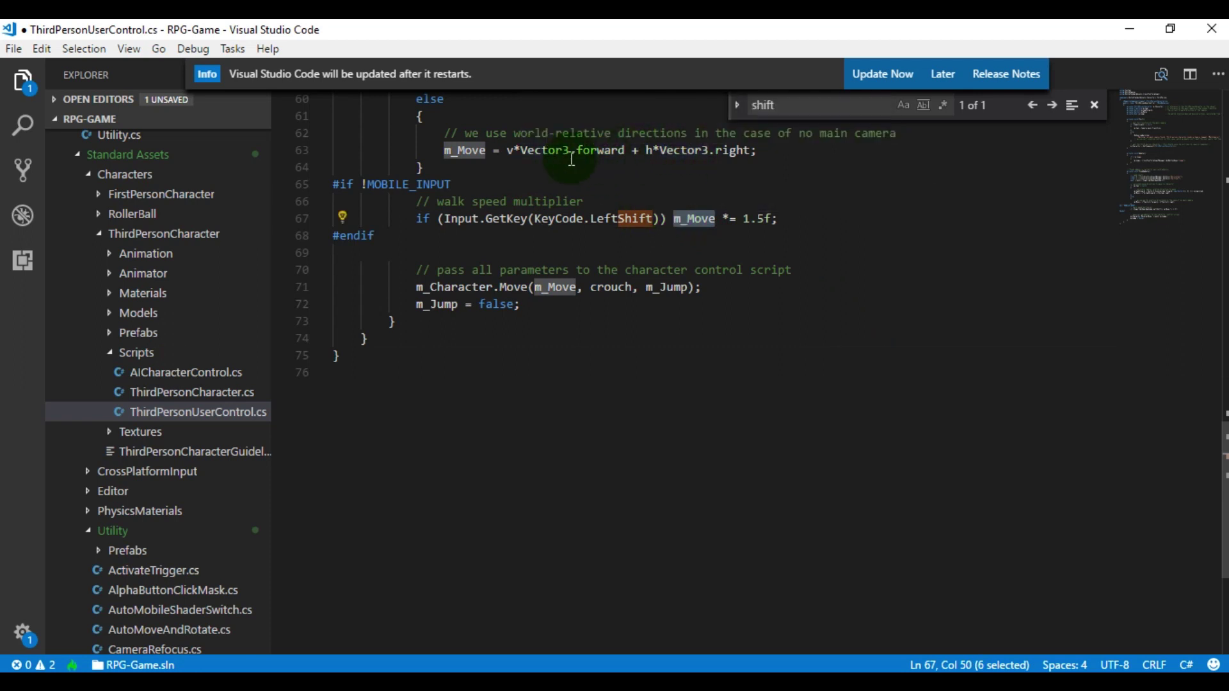
left_click(514, 150)
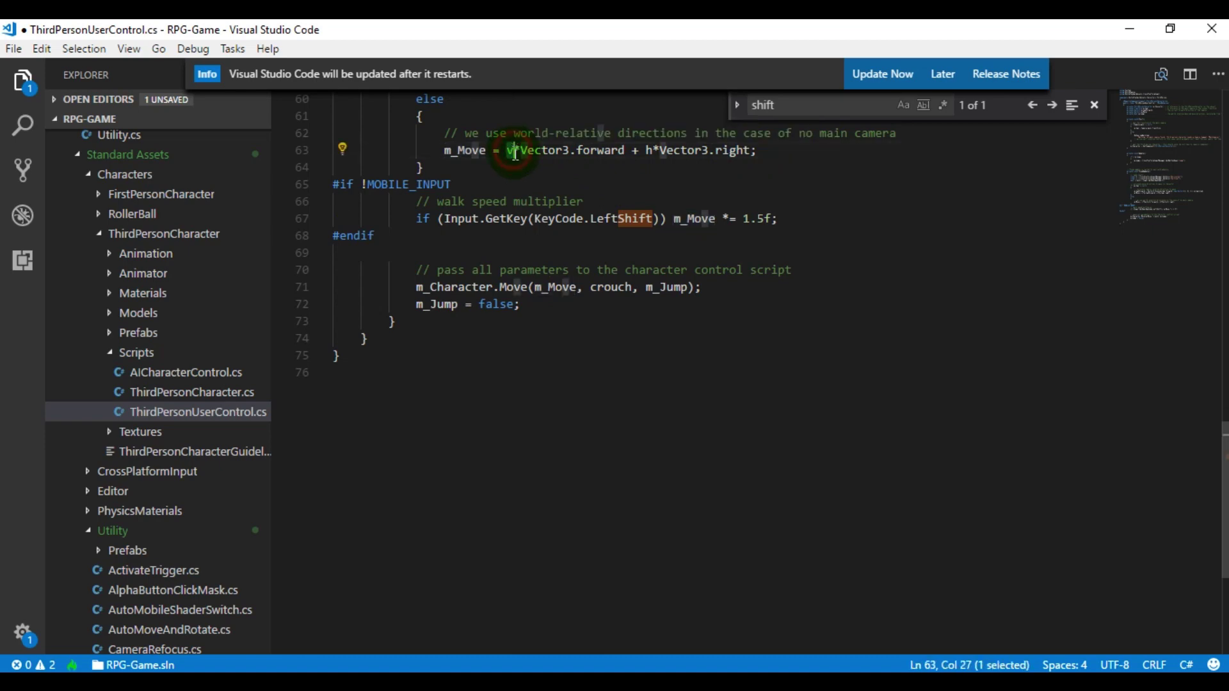
left_click_drag(1221, 462, 1176, 426)
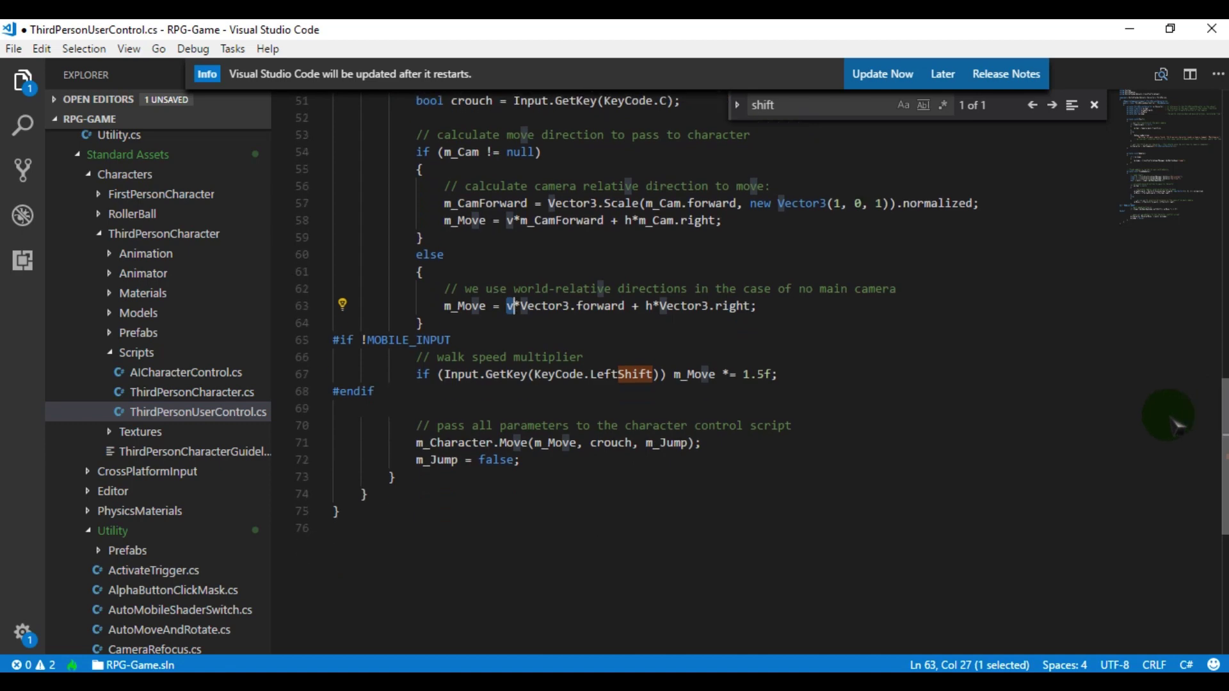
left_click(508, 307)
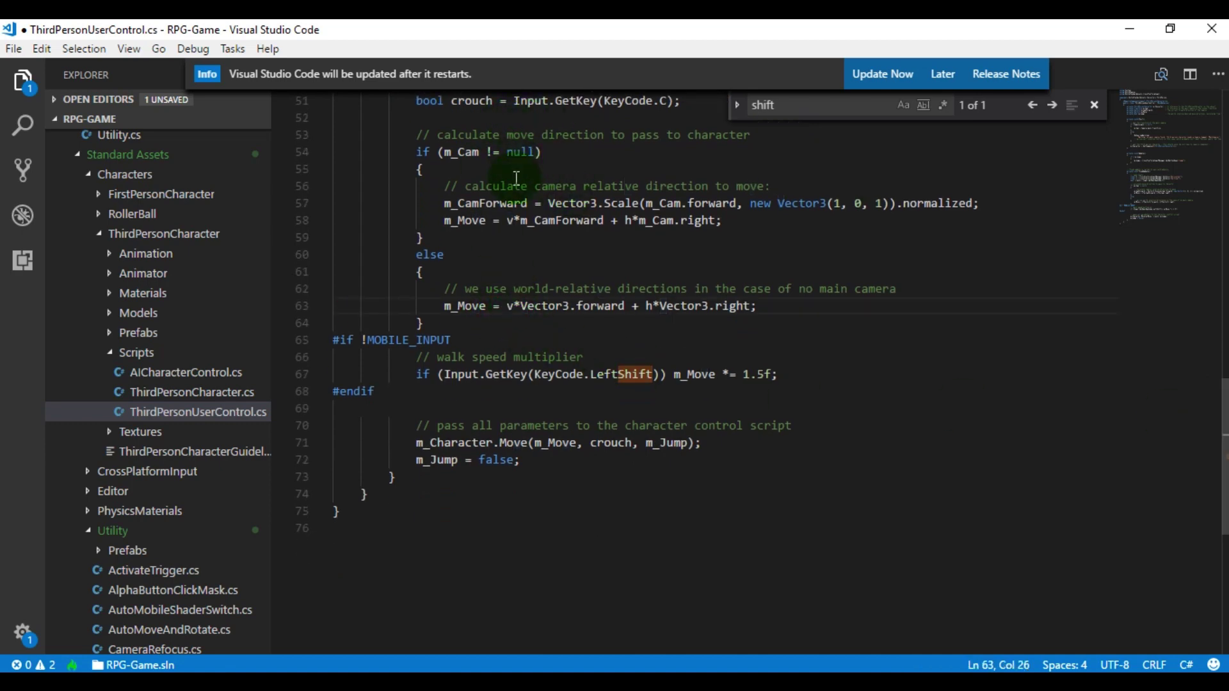
Step: Save ThirdPersonUserControl.cs with the LeftShift walk speed multiplier at 1.5f and switch to the Unity editor
scroll(897, 453, "down", 1)
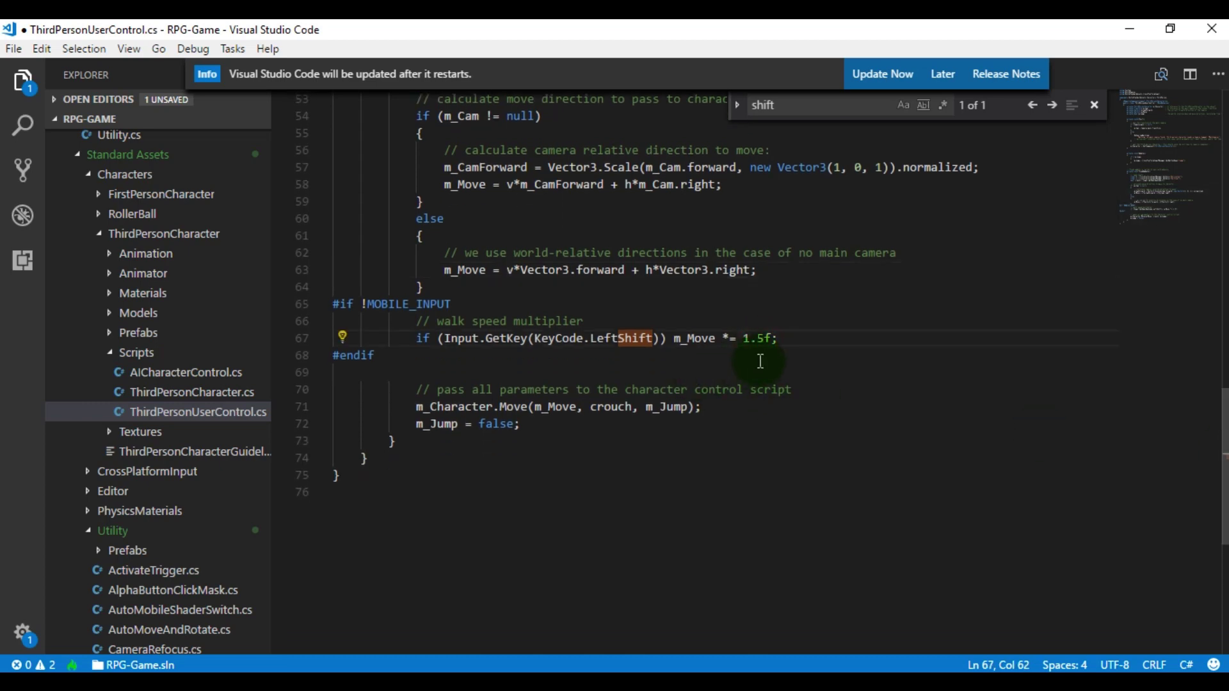
left_click_drag(690, 338, 737, 339)
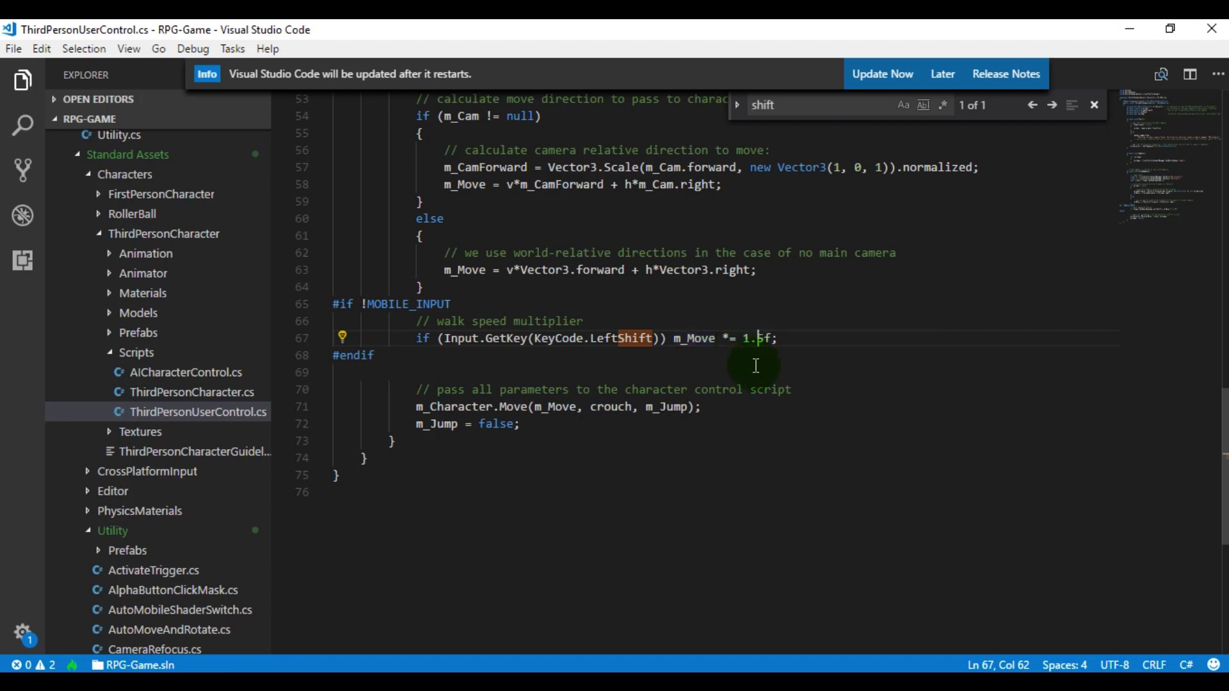
key("alt+Tab")
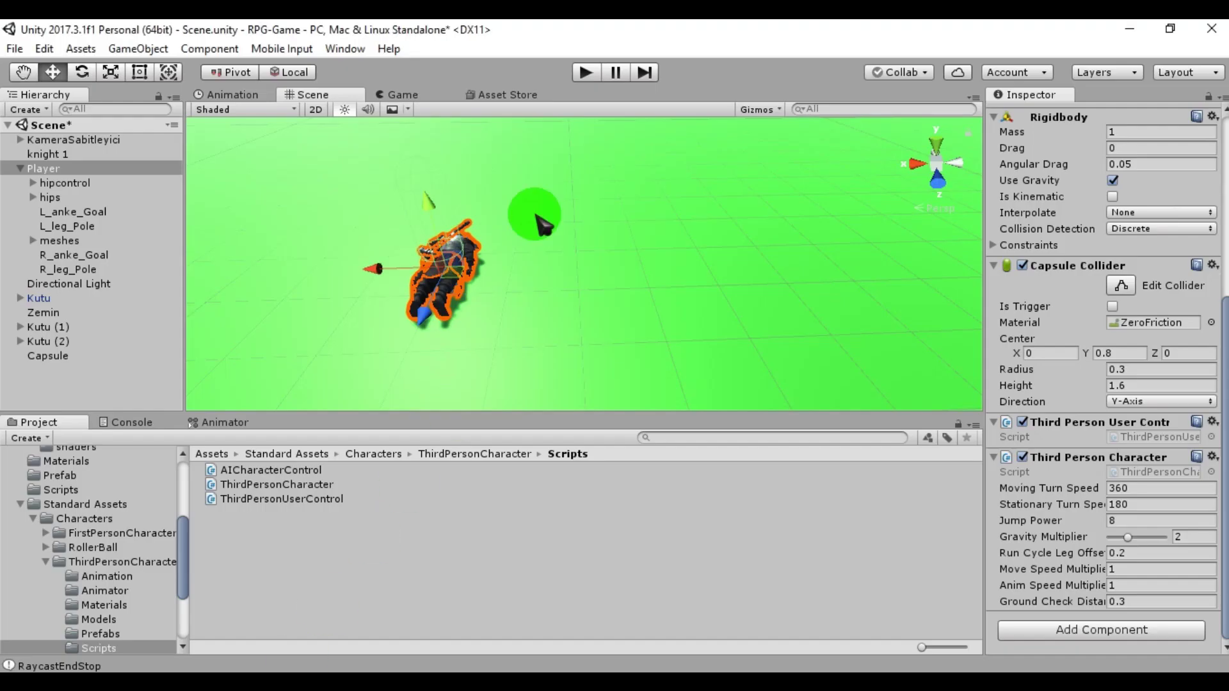
Step: Play the scene and test the knight's movement and jumping near the blue wall
left_click(585, 72)
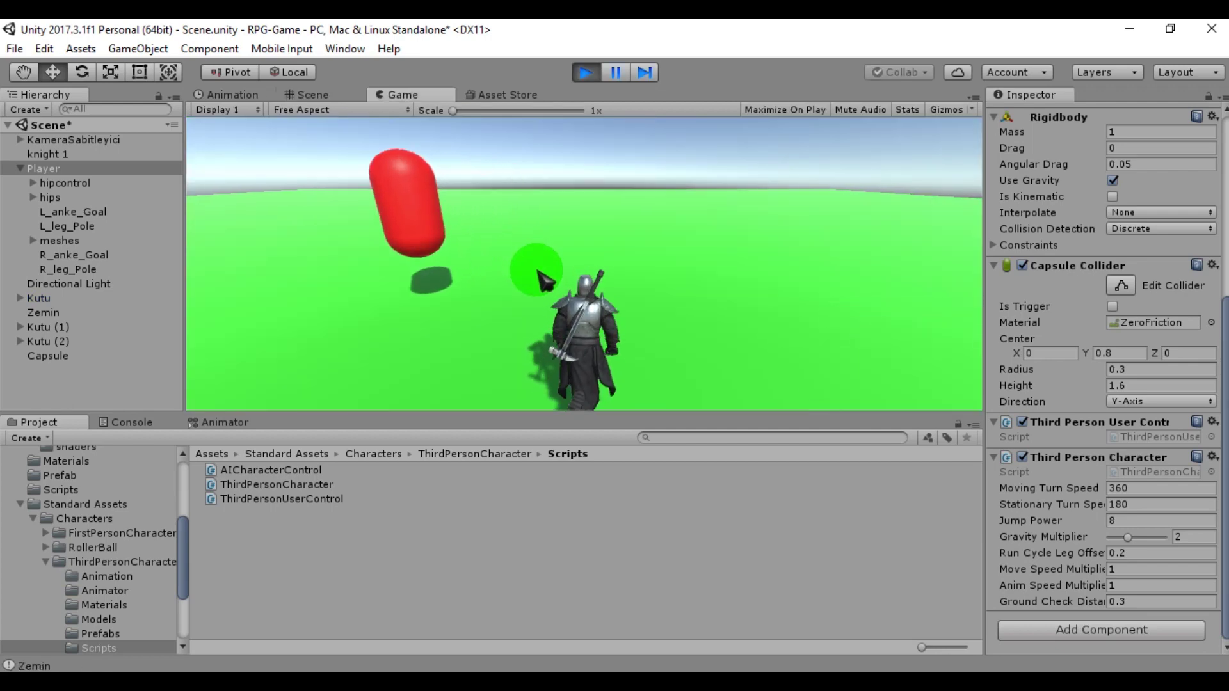
key("s")
key("space")
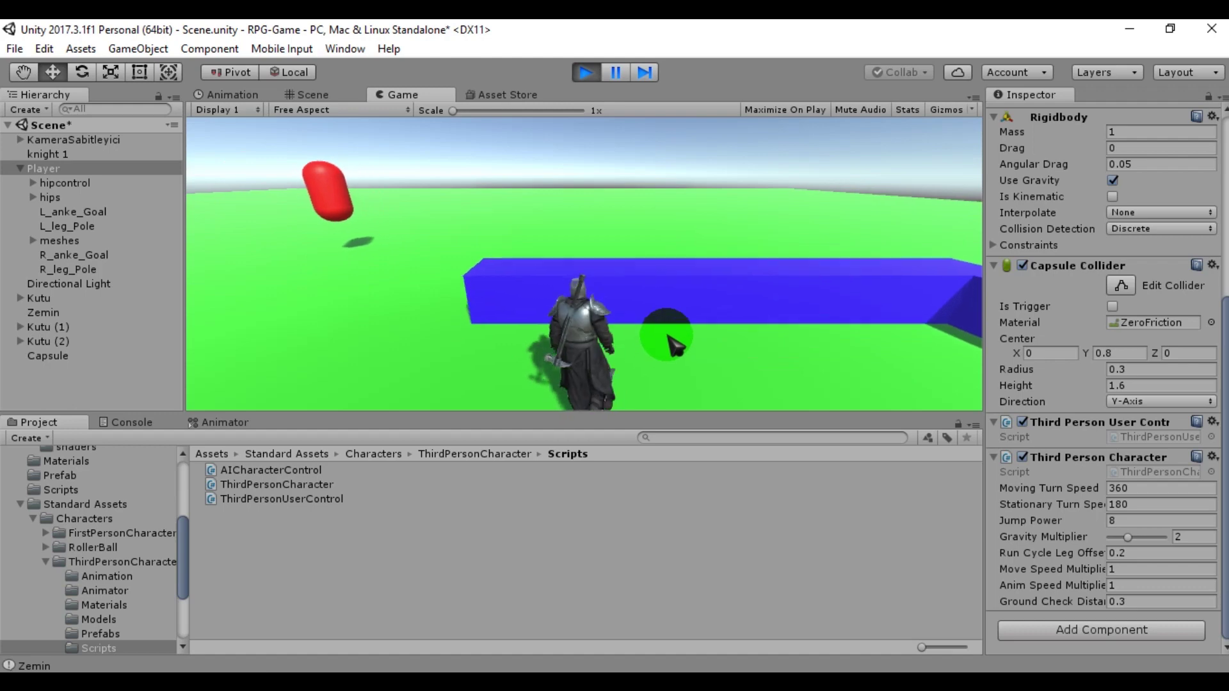
key("space")
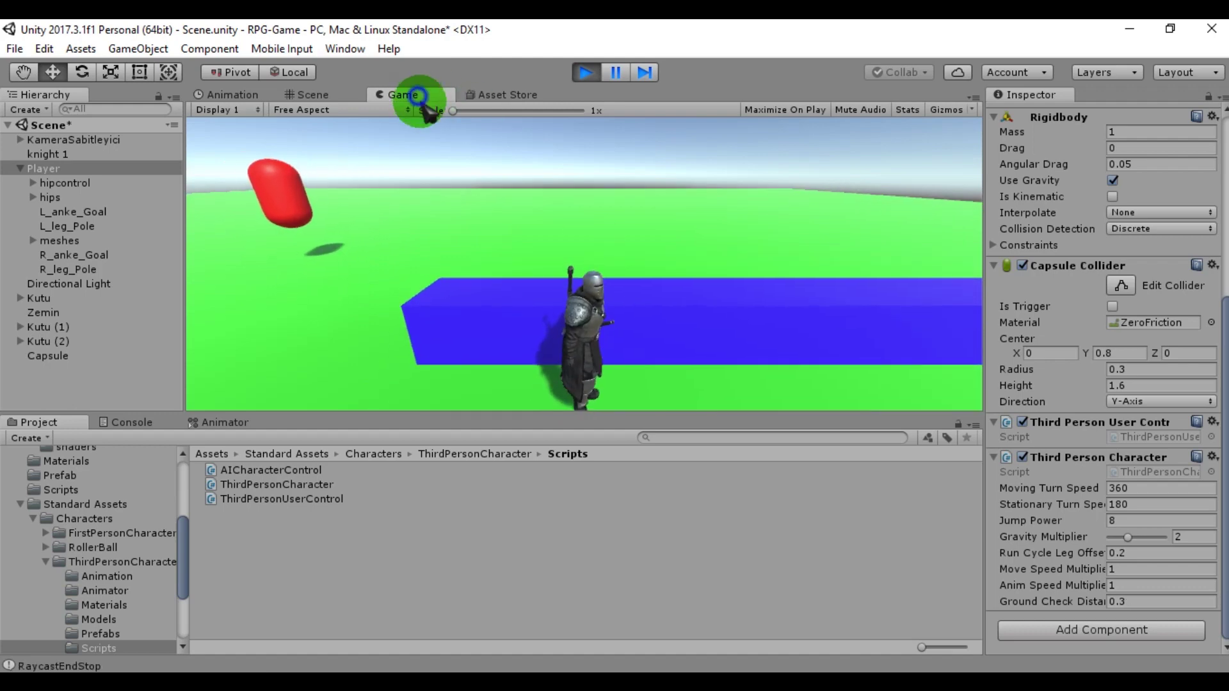
Step: Maximize the Game view and test the knight running in all directions and jumping over the blue walls
right_click(416, 96)
left_click(490, 156)
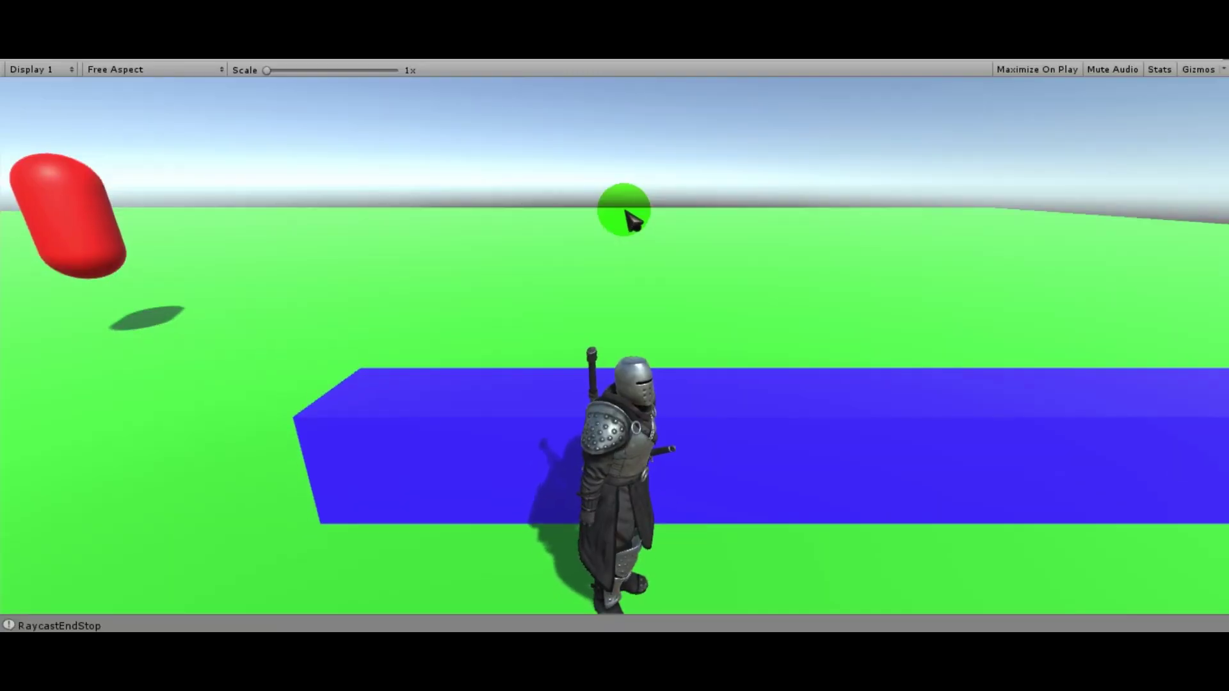
key("s")
key("d")
key("w")
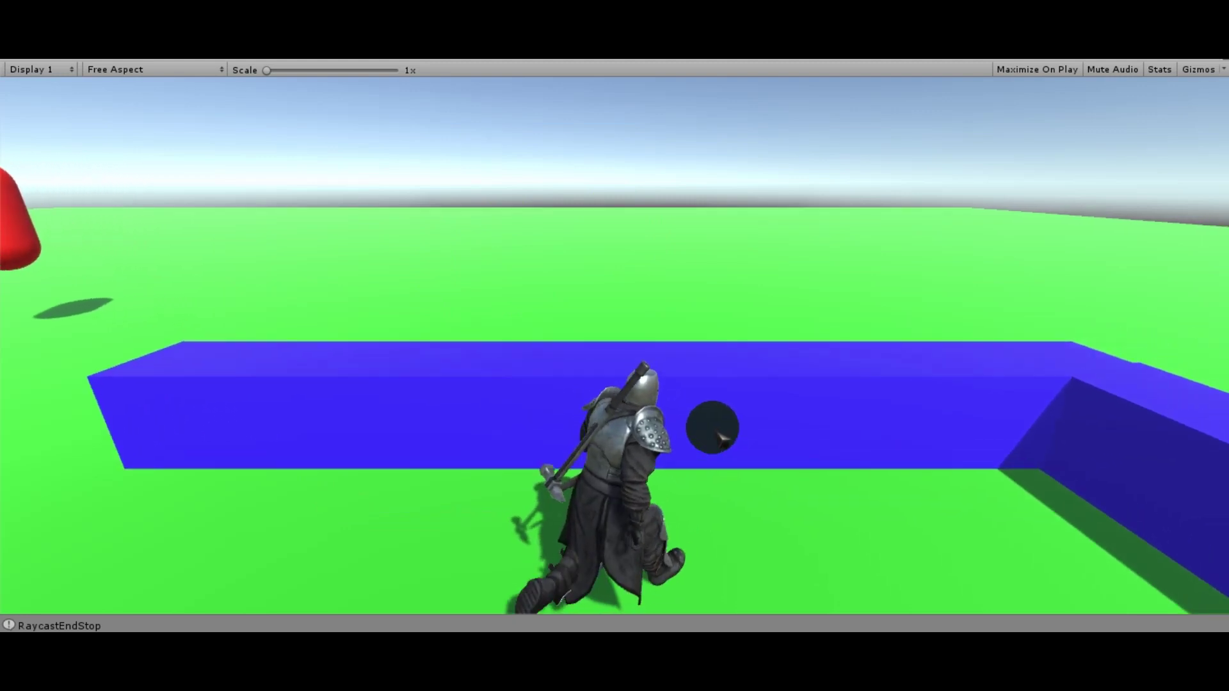
key("space")
key("s")
key("w")
key("space")
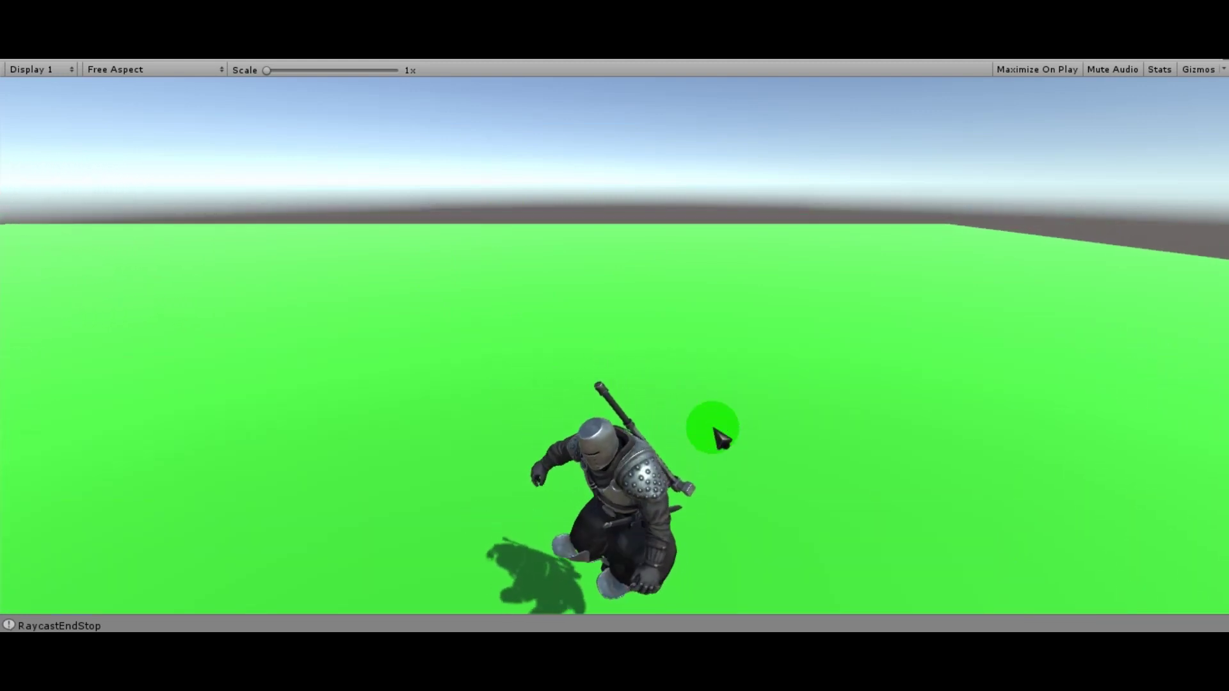
key("a")
key("s")
key("w")
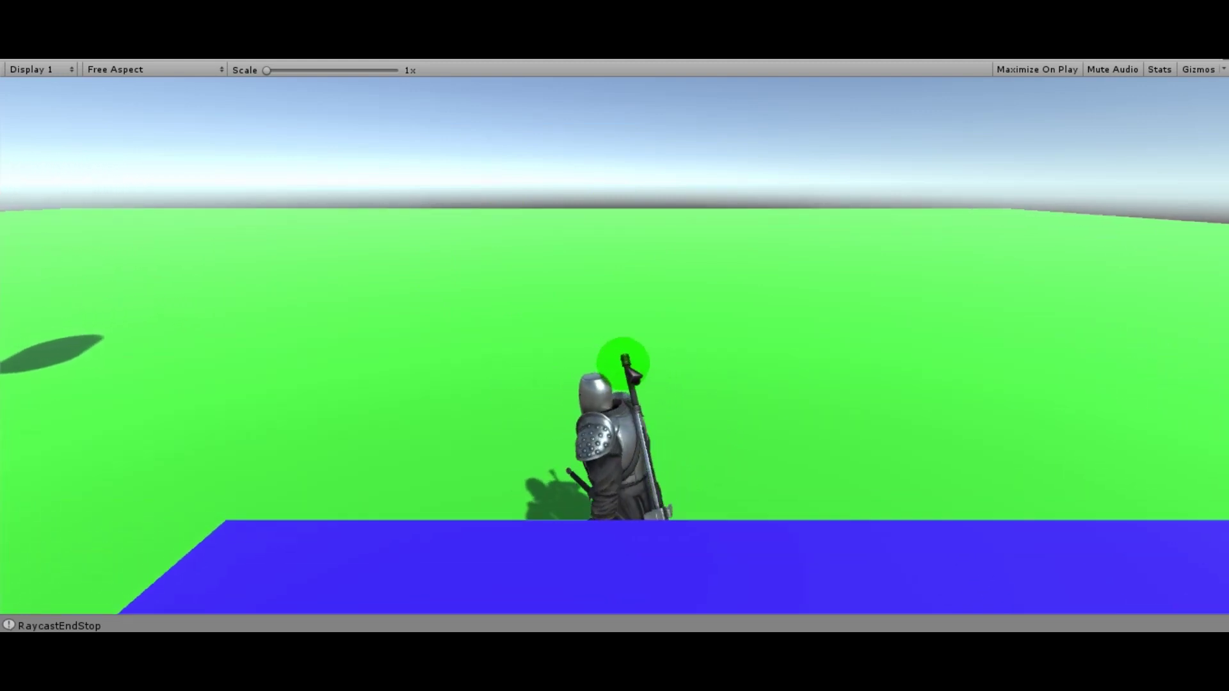
key("s")
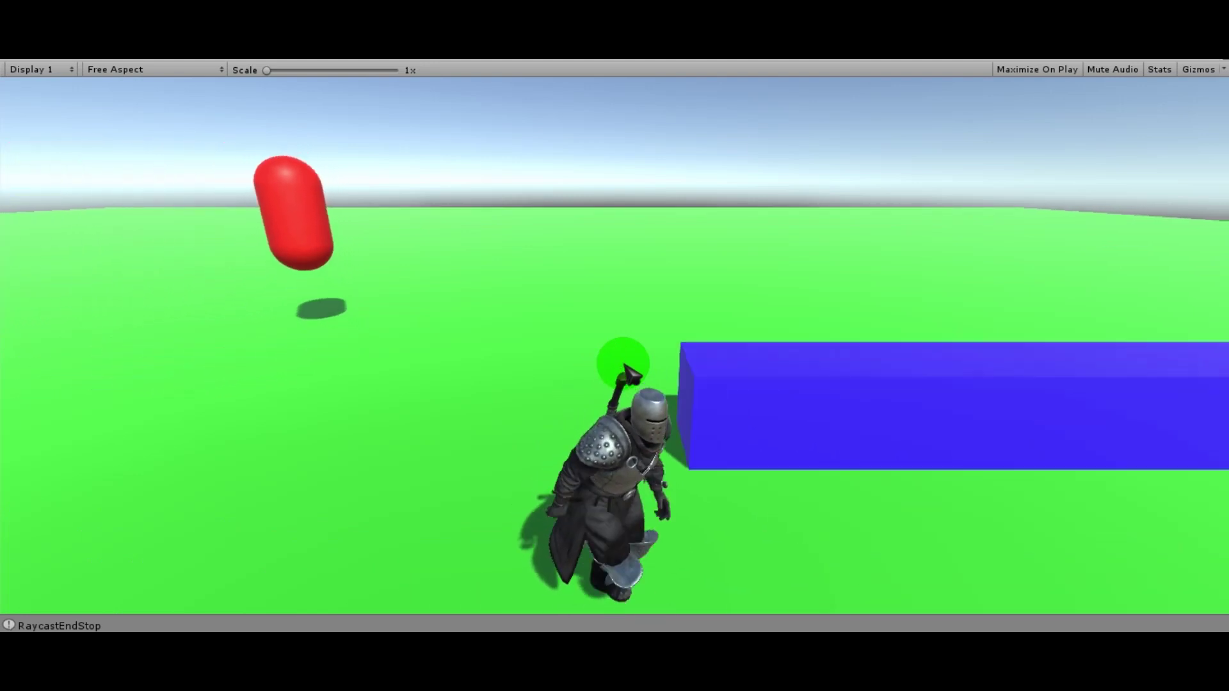
key("w")
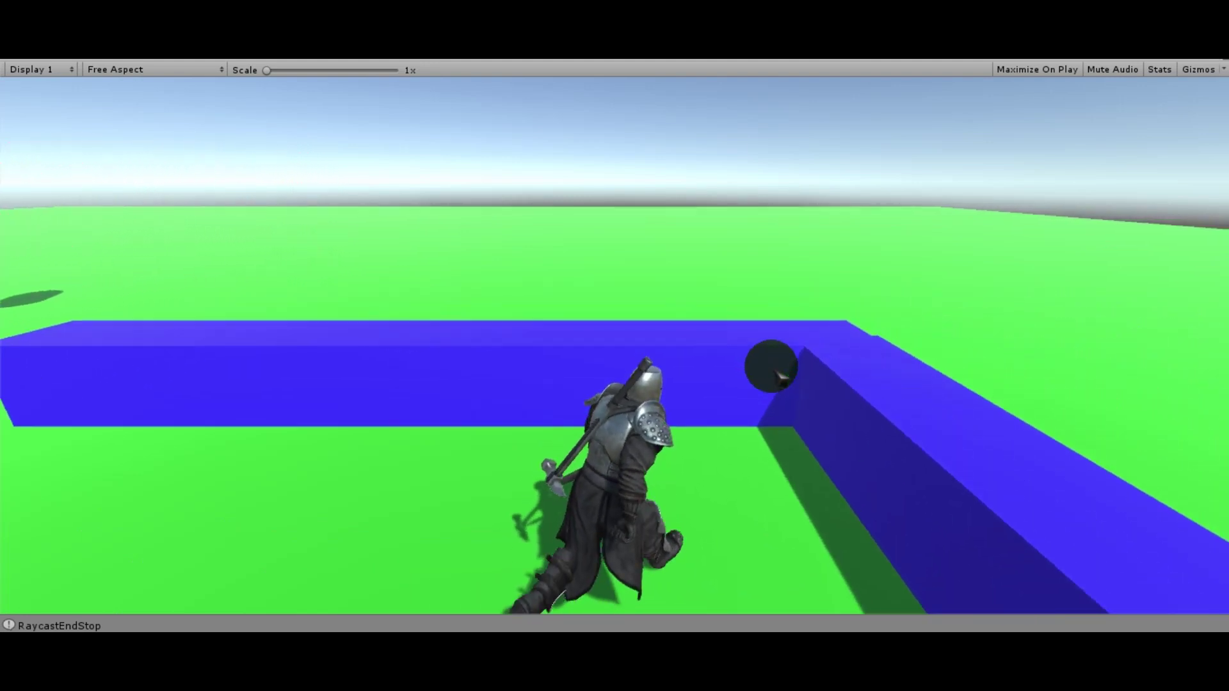
key("space")
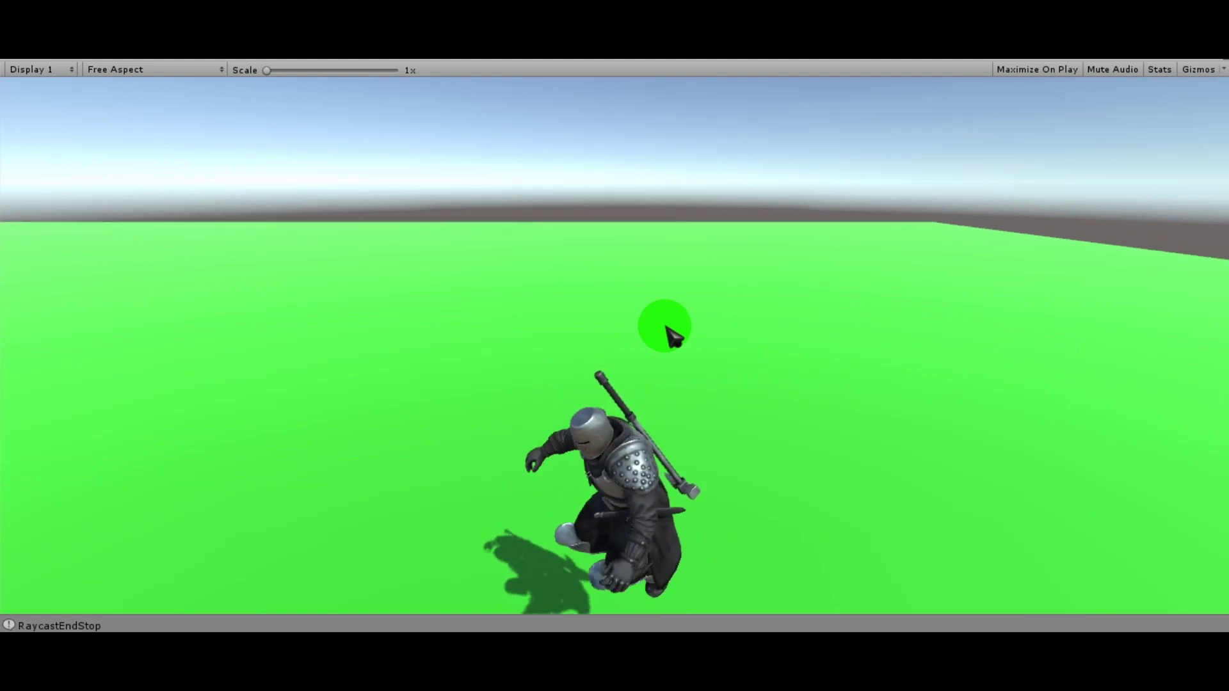